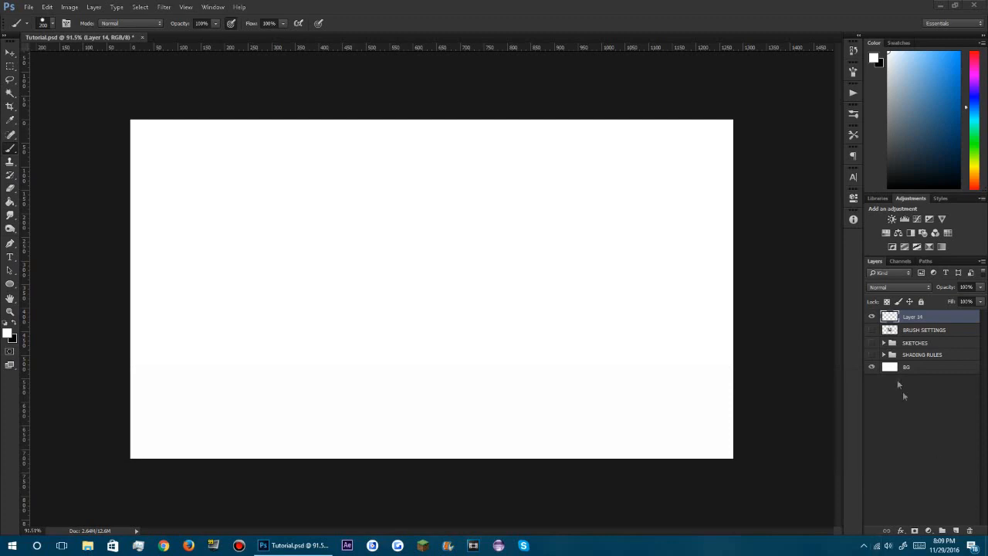
click(907, 369)
click(908, 369)
click(913, 319)
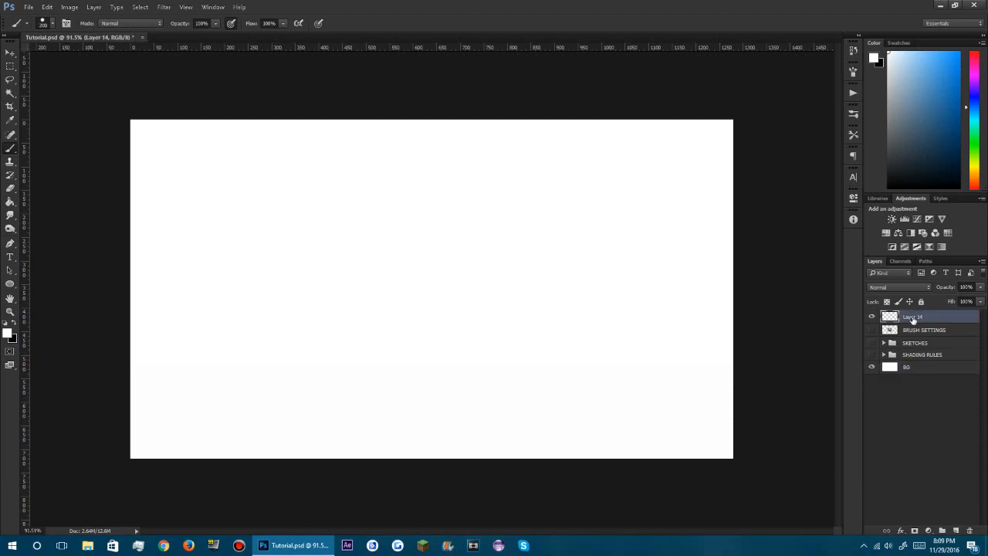
click(919, 369)
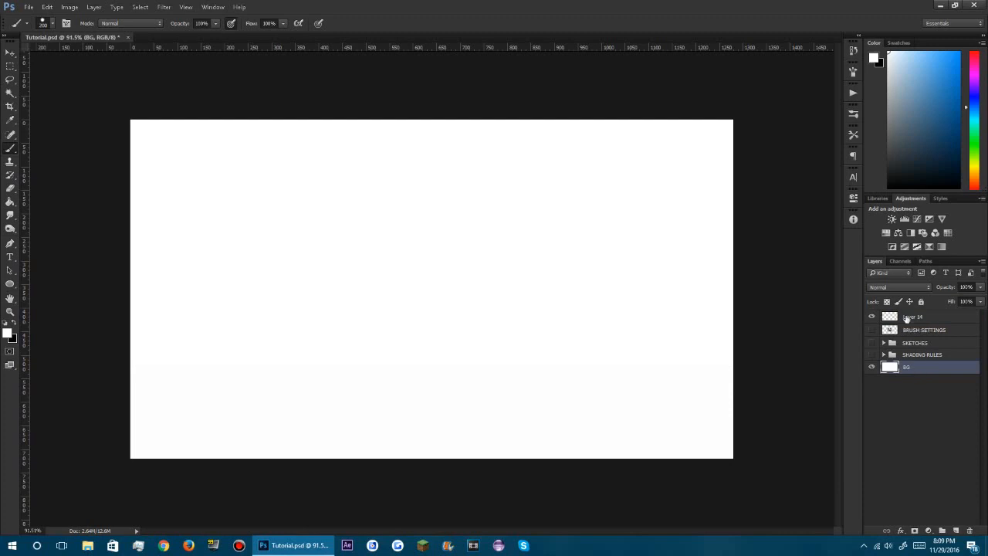
click(908, 318)
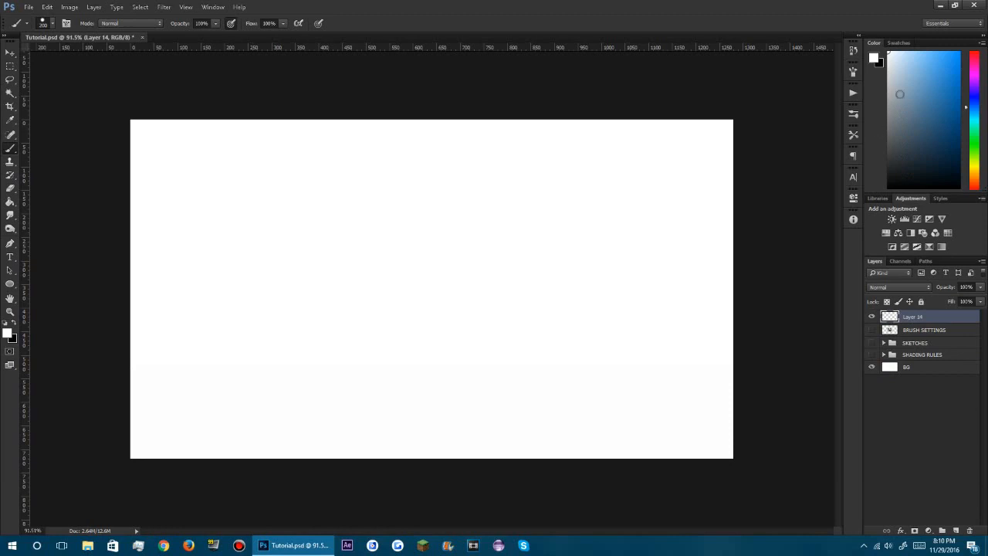
Choose a dark grey colour and paint a solid round blob near the middle of the canvas on Layer 14.
click(888, 110)
click(948, 111)
mouse_move(891, 113)
mouse_down()
mouse_move(879, 57)
mouse_move(888, 187)
mouse_up()
click(889, 165)
drag(394, 248, 423, 278)
mouse_move(394, 247)
mouse_down()
mouse_move(397, 256)
mouse_move(386, 255)
mouse_up()
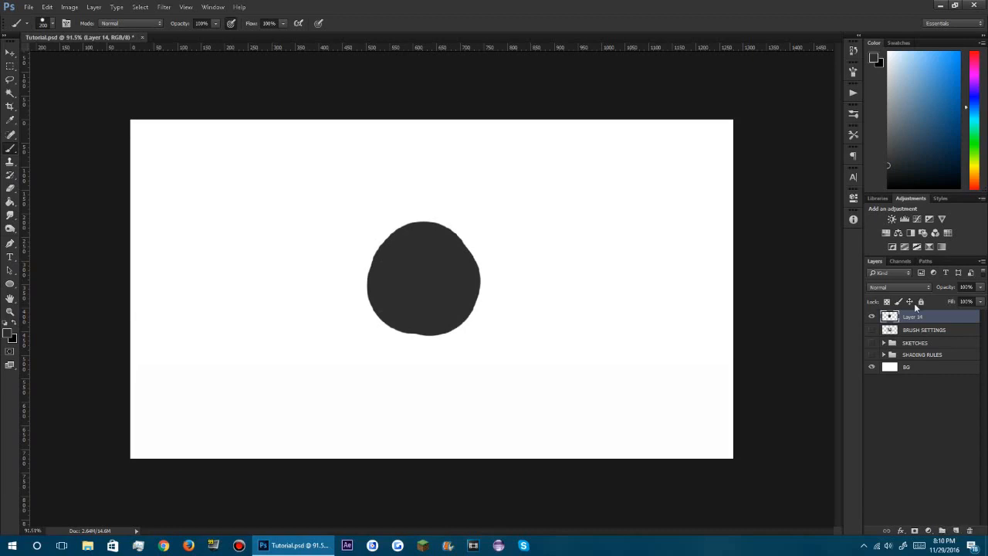
Add a new layer and place it directly beneath Layer 14.
click(956, 530)
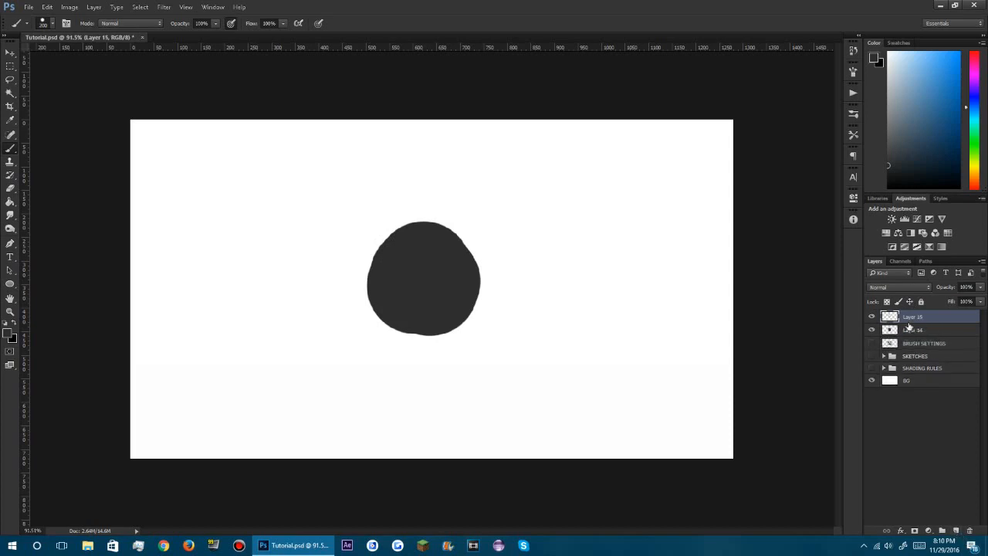
shift+click(910, 329)
drag(904, 311, 911, 334)
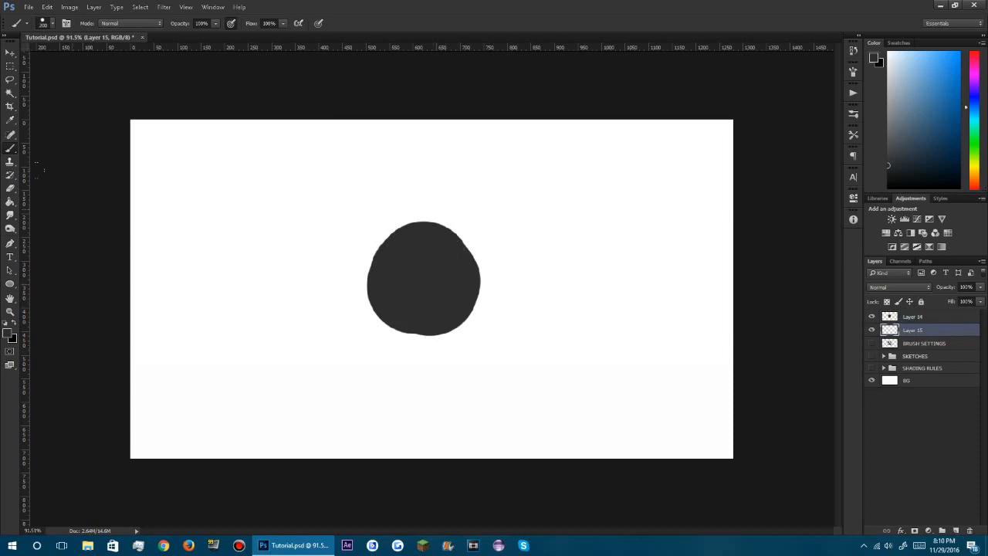
Fill the new layer beneath the blob with black using the Paint Bucket.
drag(923, 180, 885, 196)
click(10, 202)
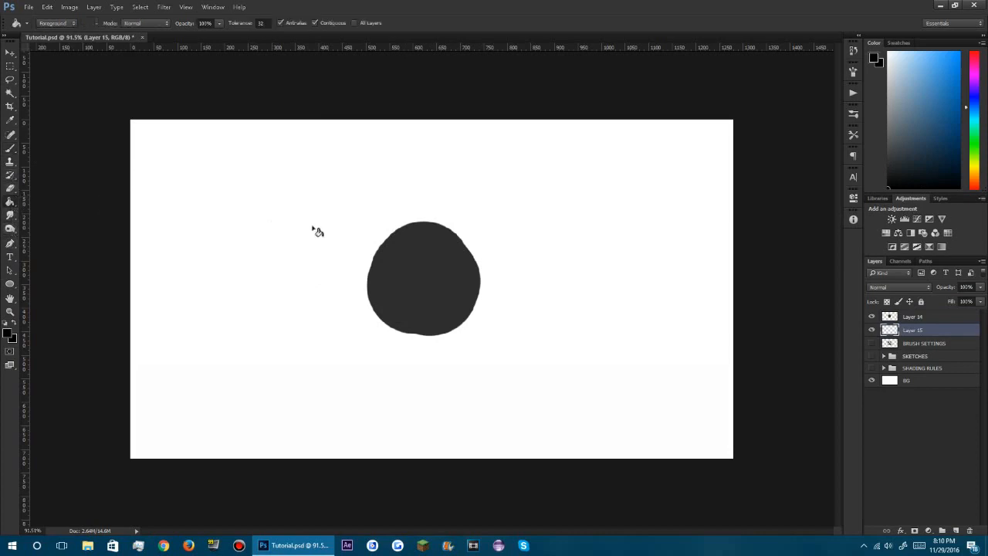
click(316, 229)
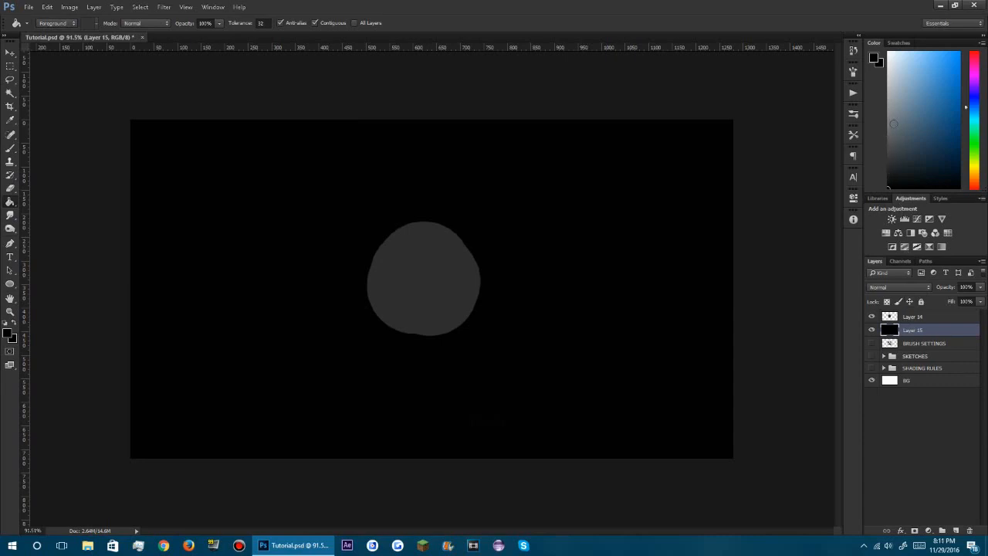
Refill the layer beneath the blob with a neutral medium grey, darkening the first light grey slightly.
click(888, 104)
click(347, 231)
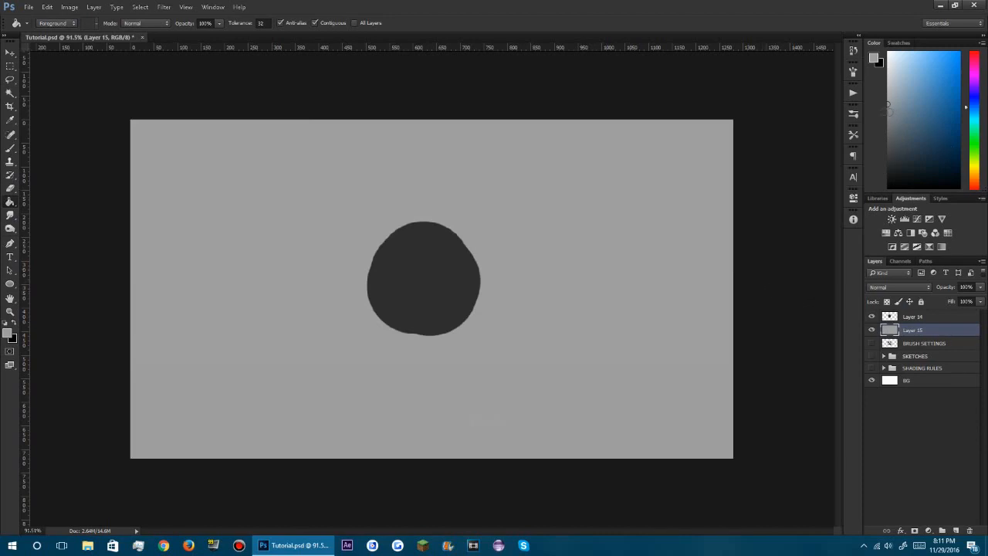
drag(894, 114, 873, 114)
click(684, 265)
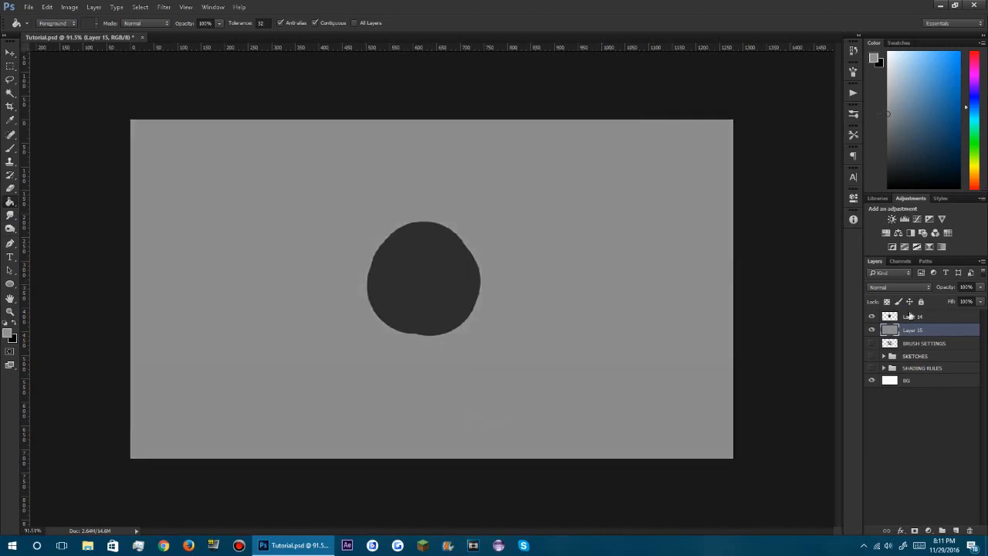
Erase the dark blob from Layer 14.
click(913, 318)
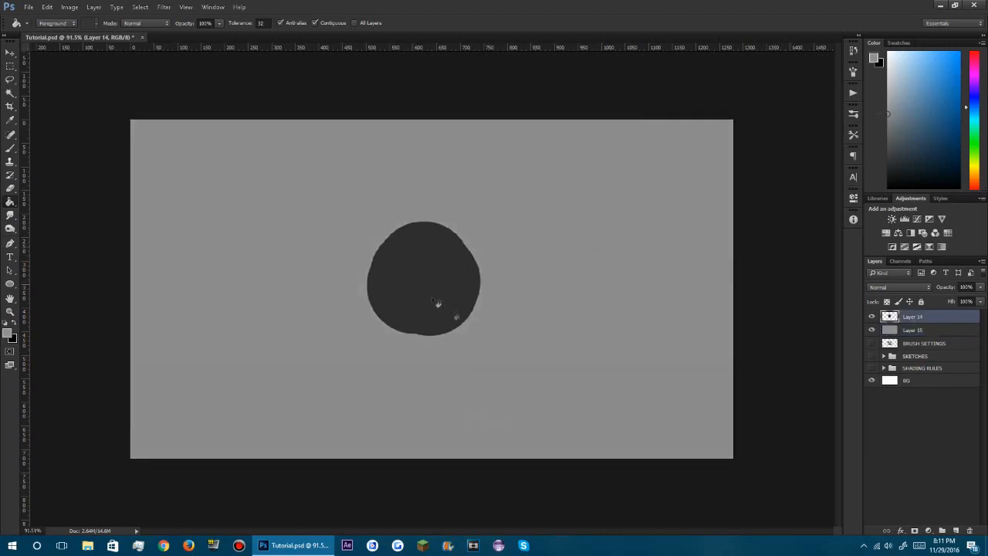
key(e)
mouse_move(454, 261)
mouse_down()
mouse_move(409, 216)
mouse_move(355, 224)
mouse_move(393, 333)
mouse_up()
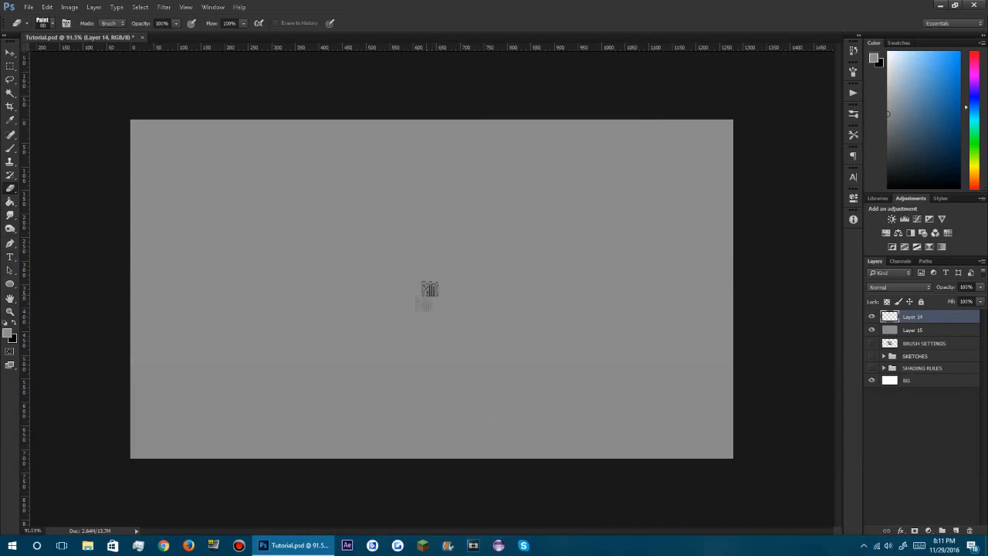
Brush a dark grey round blob onto Layer 14, try a darker stroke over it, and undo the painting.
key(b)
click(888, 145)
mouse_move(432, 309)
mouse_down()
mouse_move(452, 317)
mouse_move(460, 360)
mouse_up()
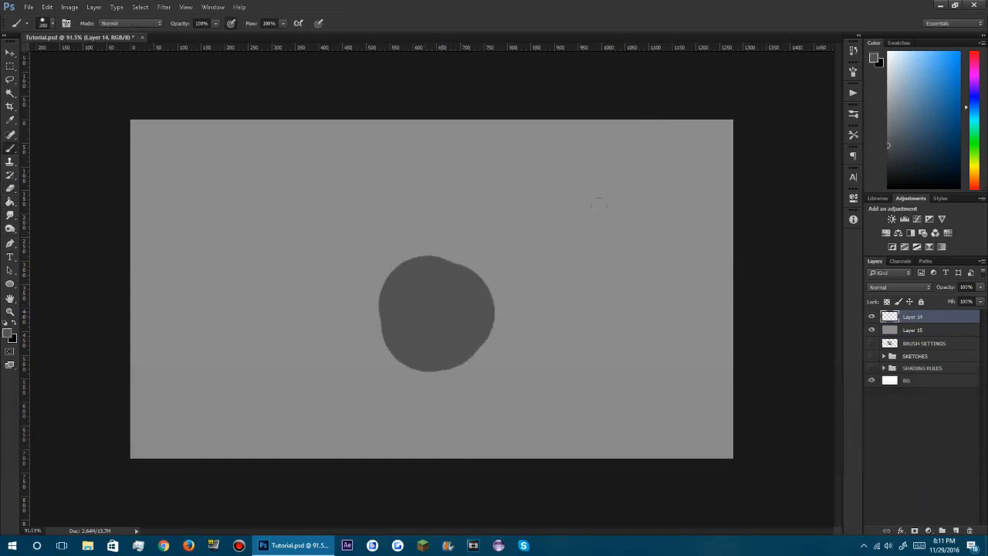
click(882, 160)
mouse_move(444, 305)
mouse_down()
mouse_move(432, 317)
mouse_move(440, 286)
mouse_up()
key(ctrl+alt+z)
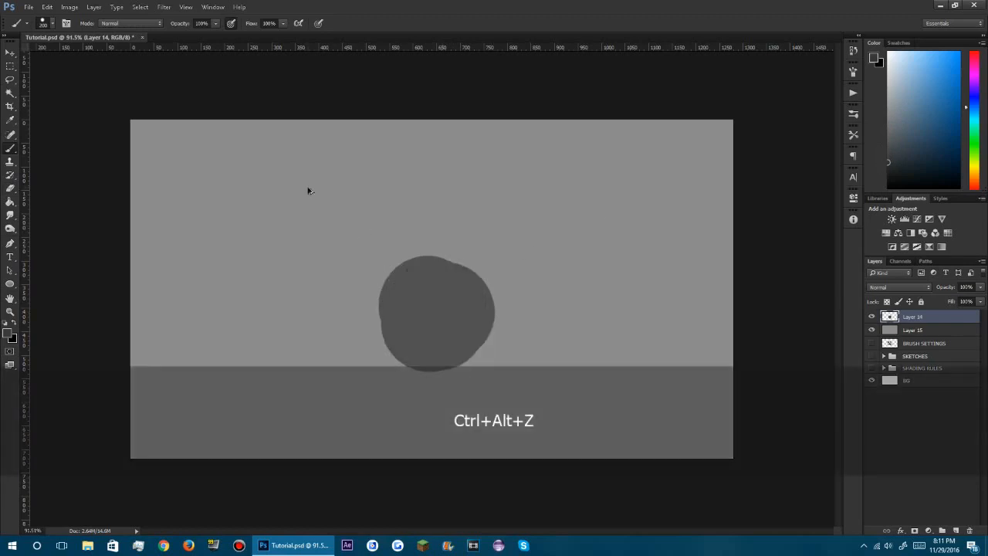
key(ctrl+alt+z)
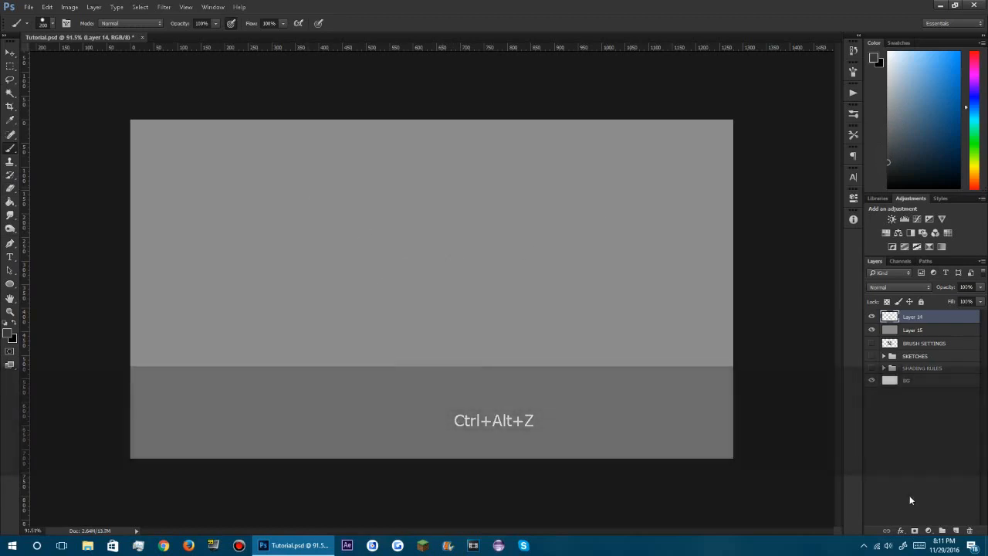
Delete the empty Layer 14 and move the grey Layer 15 below the SHADING RULES group.
click(970, 531)
drag(908, 317, 911, 365)
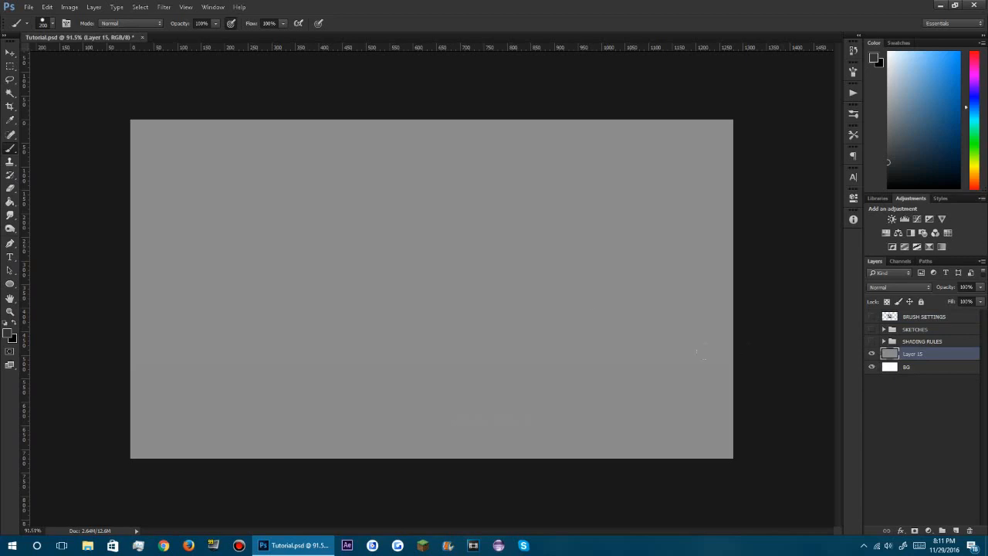
Show the BRUSH SETTINGS layer and examine its sample brush strokes up close.
click(873, 318)
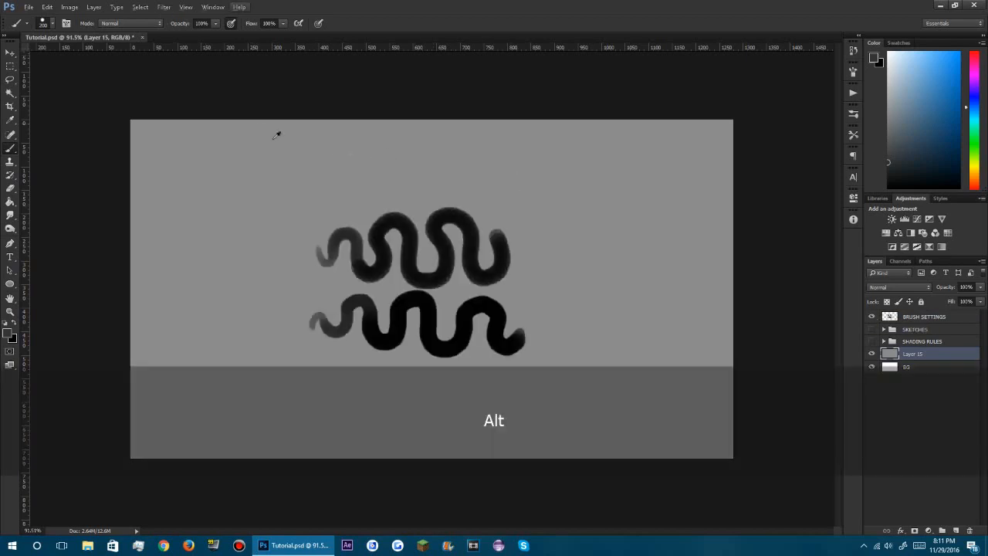
scroll(434, 214, up, 5)
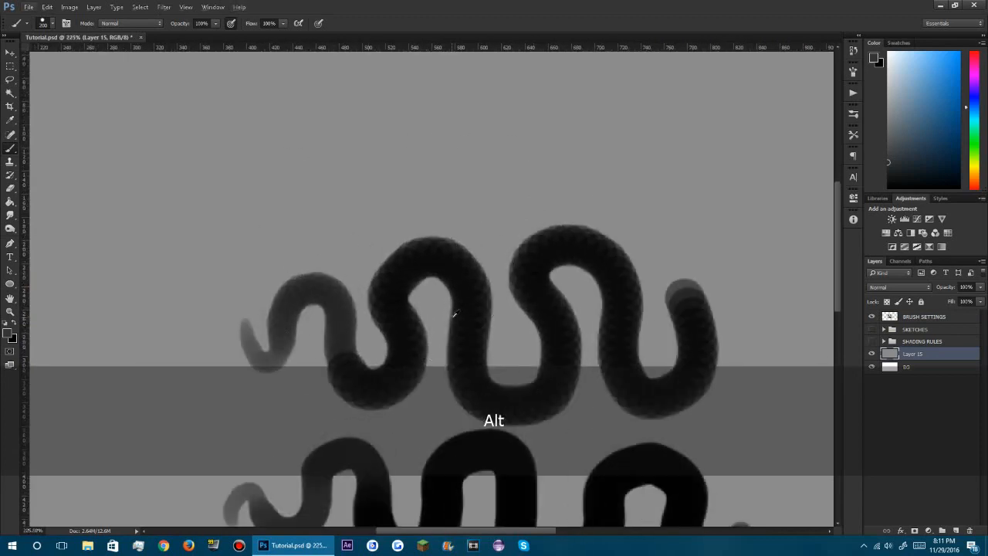
scroll(459, 313, down, 5)
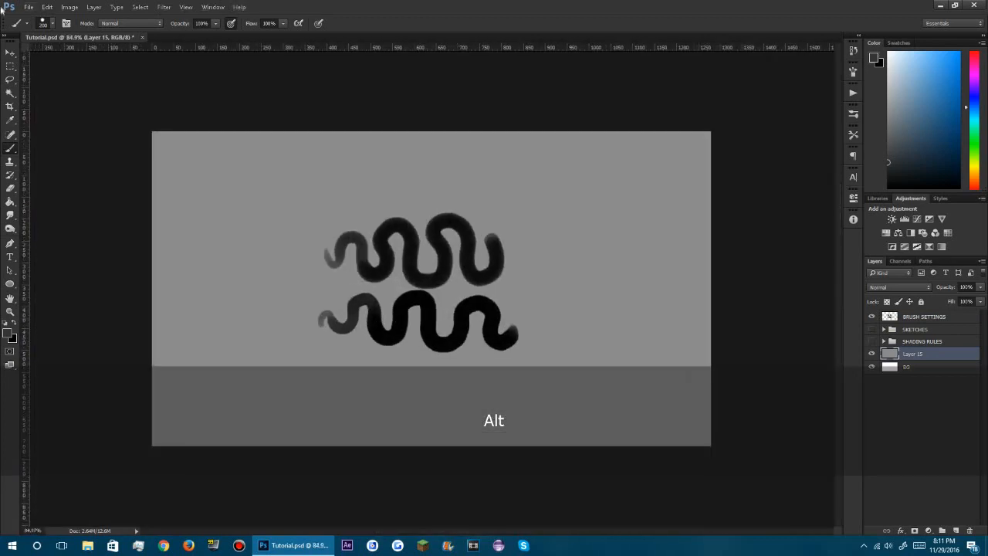
Try wide and narrow spacing for the round brush tip, then set its spacing to 2%.
click(43, 24)
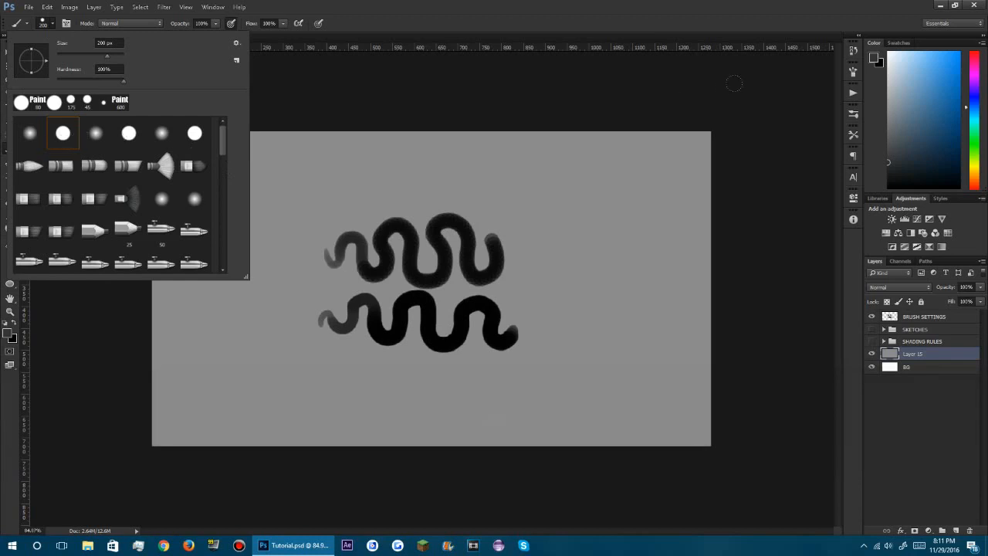
click(854, 71)
click(853, 71)
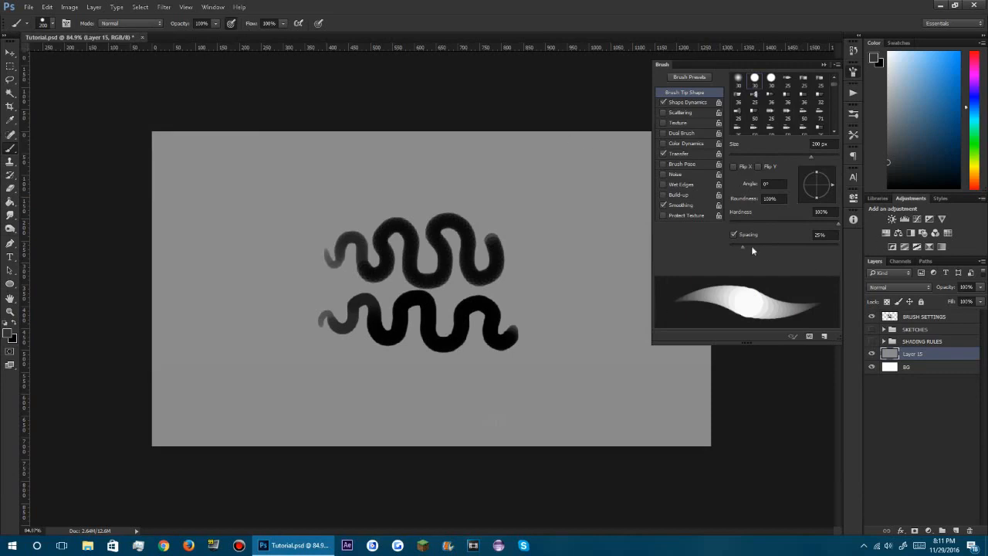
mouse_move(756, 247)
mouse_down()
mouse_move(839, 245)
mouse_move(827, 247)
mouse_up()
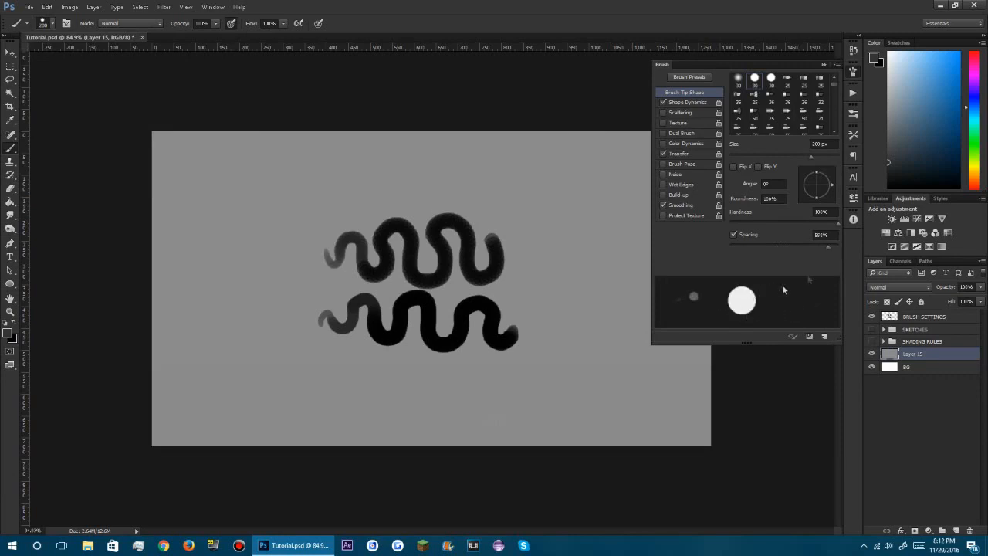
drag(826, 245, 741, 251)
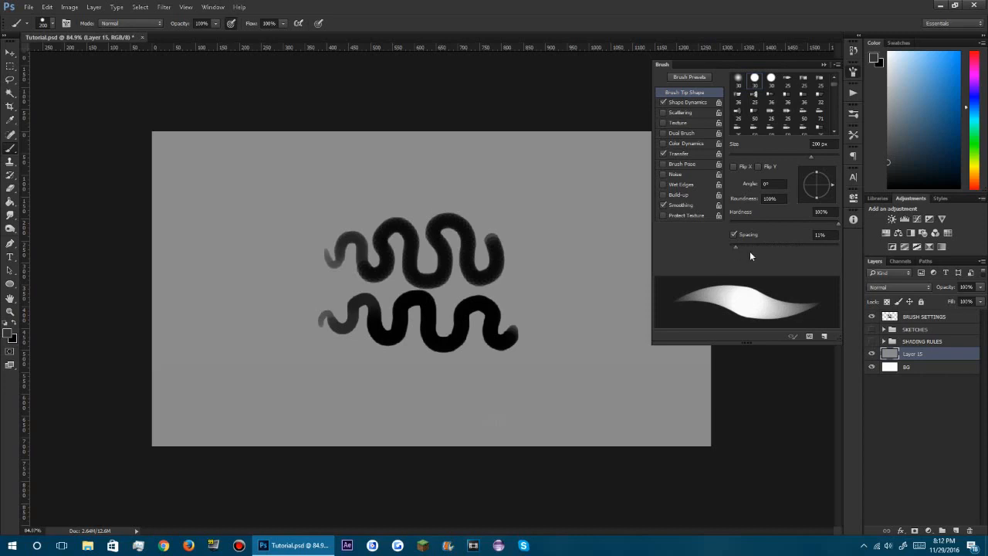
drag(738, 253, 743, 248)
drag(743, 247, 731, 250)
click(825, 65)
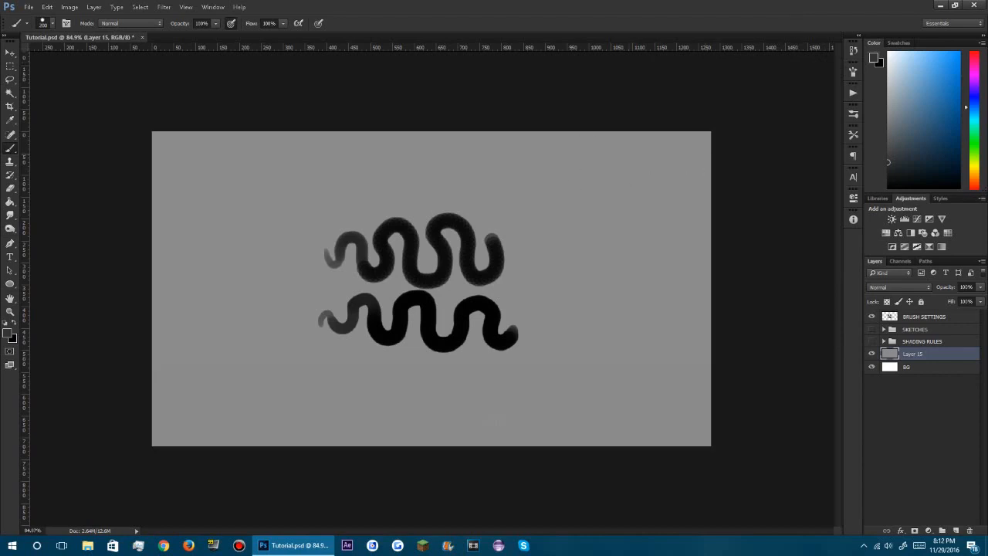
Paint long wavy test strokes on the BRUSH SETTINGS layer with the 45 px brush and undo them.
click(927, 316)
mouse_move(650, 220)
mouse_down()
mouse_move(630, 206)
mouse_move(608, 315)
mouse_move(540, 423)
mouse_up()
drag(477, 404, 441, 430)
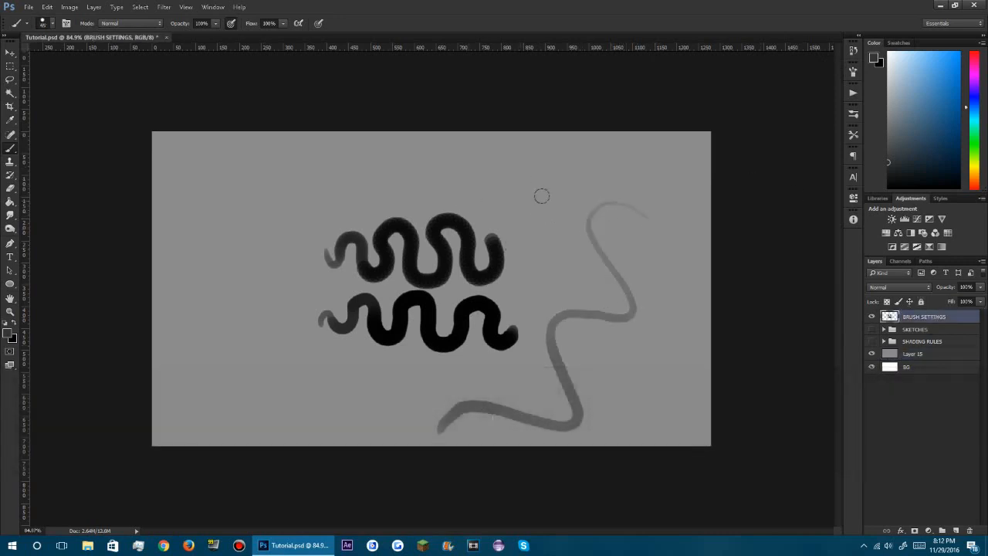
mouse_move(547, 207)
mouse_down()
mouse_move(459, 198)
mouse_move(496, 284)
mouse_move(314, 321)
mouse_move(352, 432)
mouse_move(193, 437)
mouse_up()
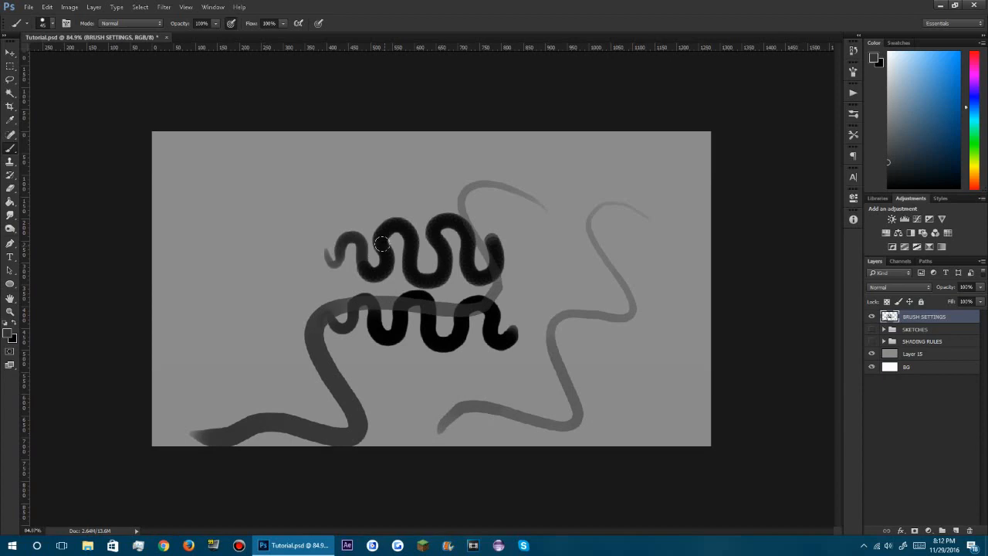
key(ctrl+alt+z)
key(ctrl+alt+z)
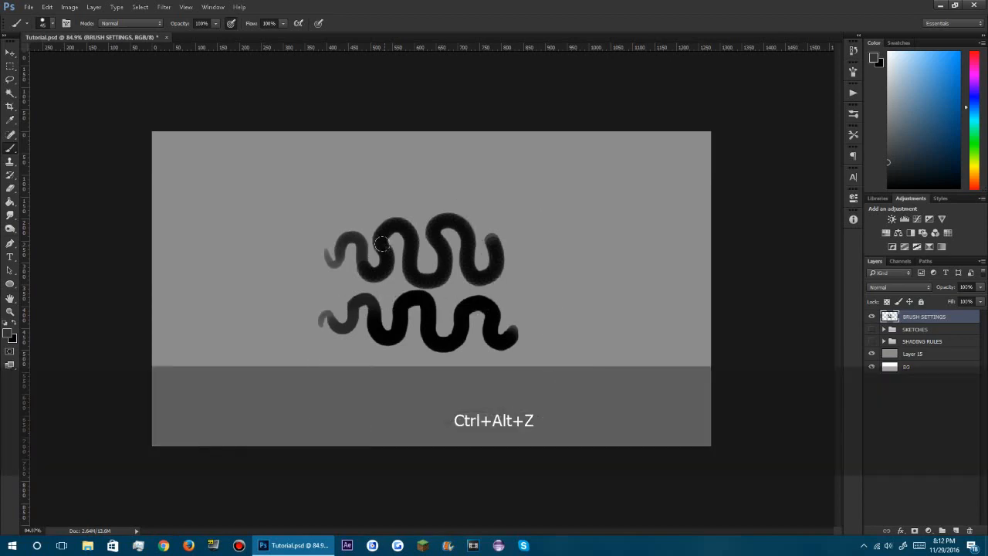
Set the brush's Size Jitter control to Off under Shape Dynamics.
key(F5)
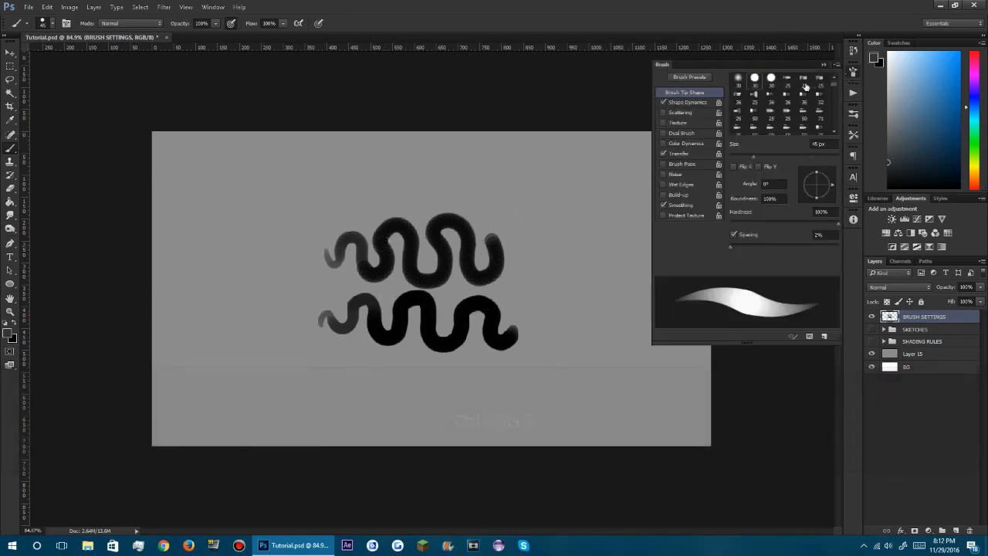
click(685, 102)
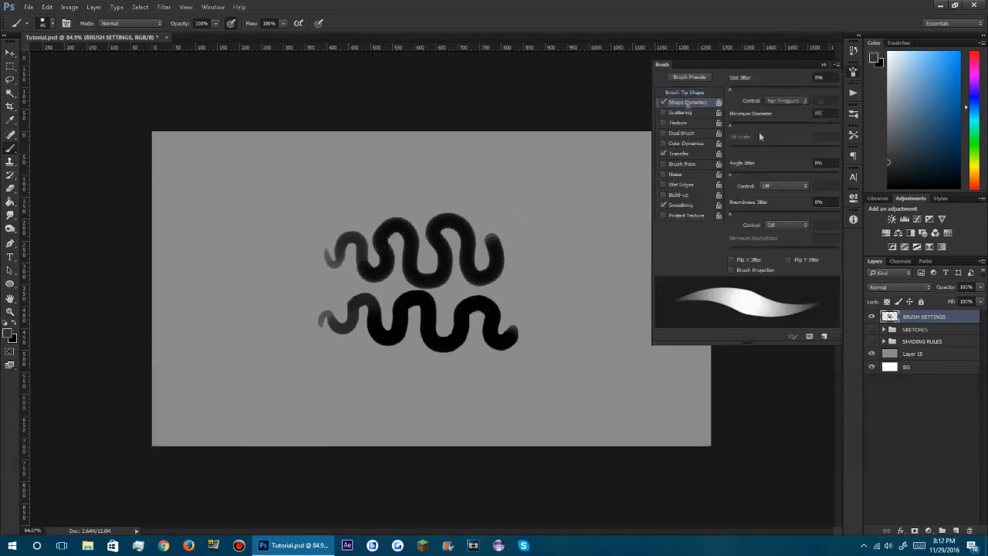
click(786, 101)
click(796, 109)
click(791, 100)
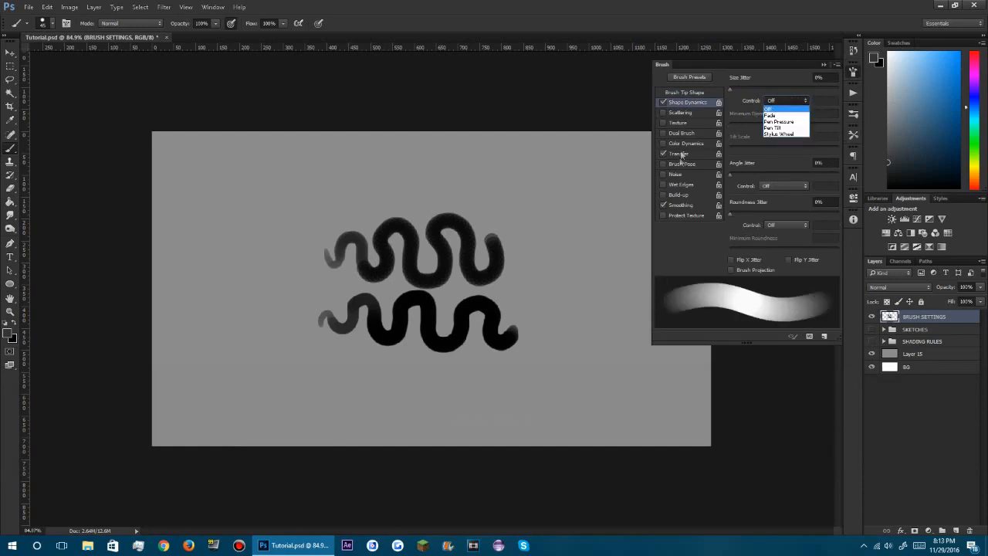
Set the brush's Opacity Jitter control to Off in the Transfer settings.
click(679, 156)
click(681, 153)
click(795, 102)
click(793, 110)
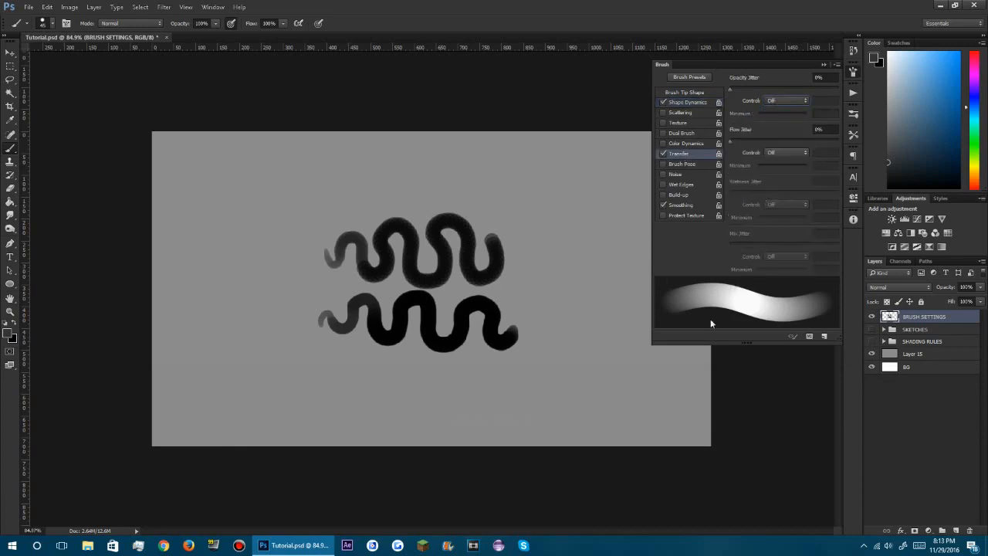
click(788, 100)
click(773, 109)
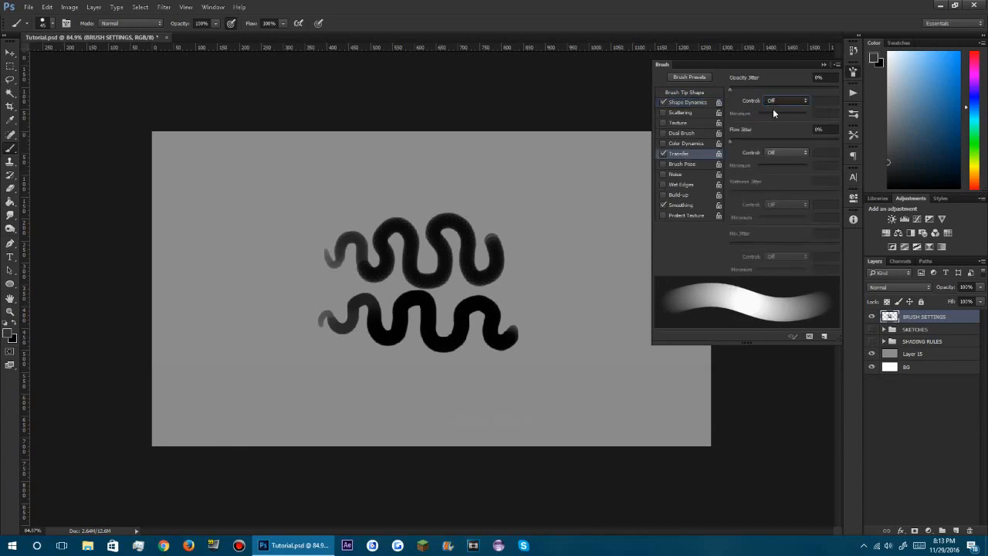
Turn off the pressure override for opacity and set the Shape Dynamics size control to Pen Pressure.
click(679, 101)
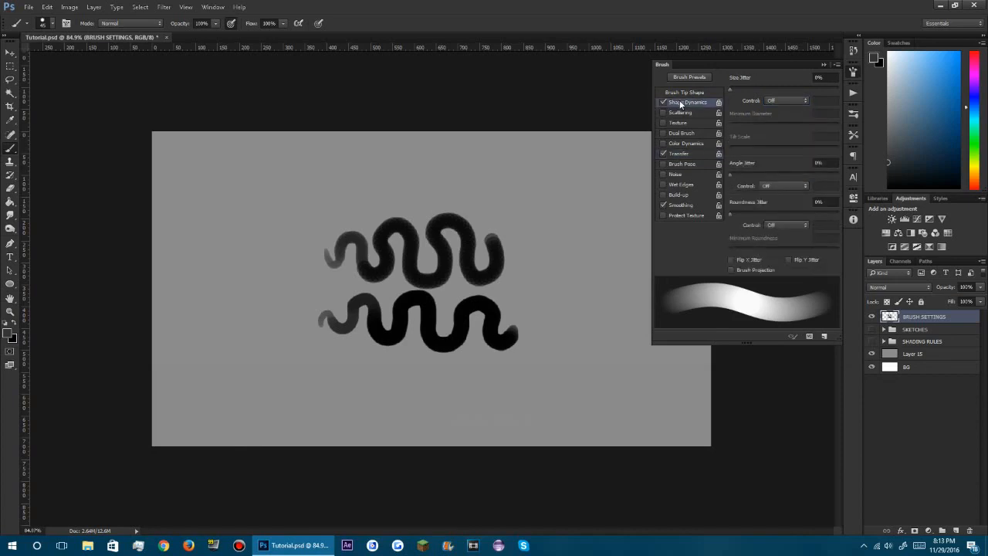
click(231, 23)
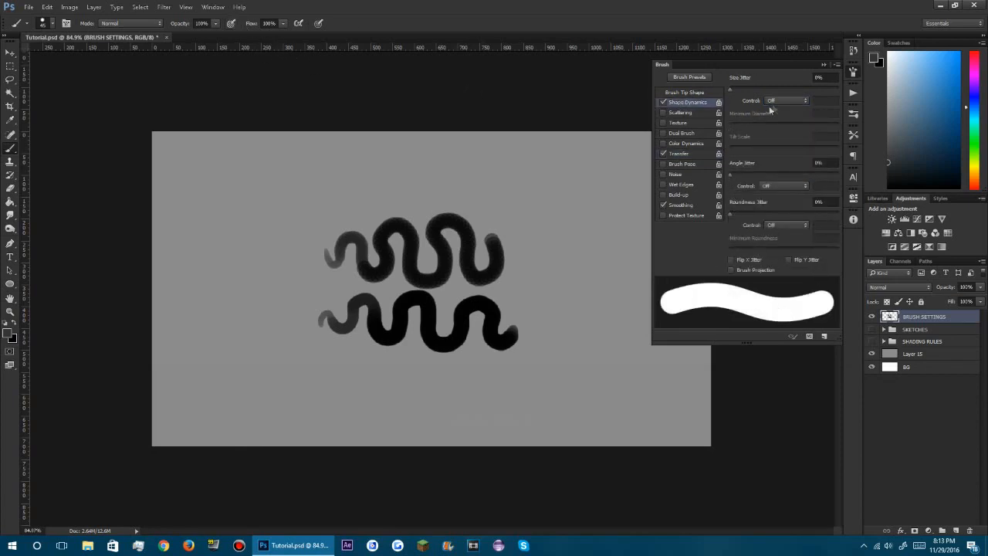
click(788, 101)
click(784, 120)
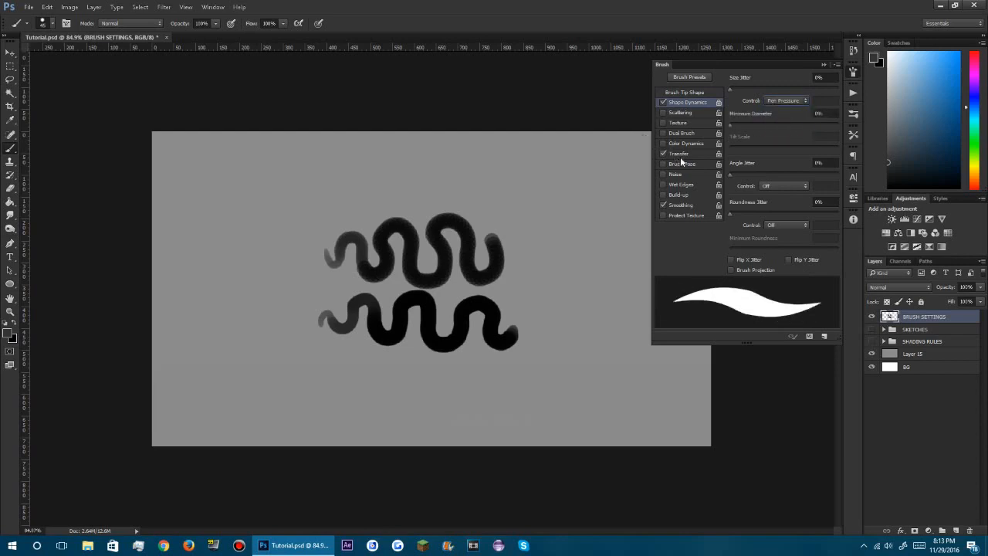
Set the Transfer opacity control to Pen Pressure and turn on the pressure override for opacity, closing the brush settings.
click(680, 157)
click(786, 101)
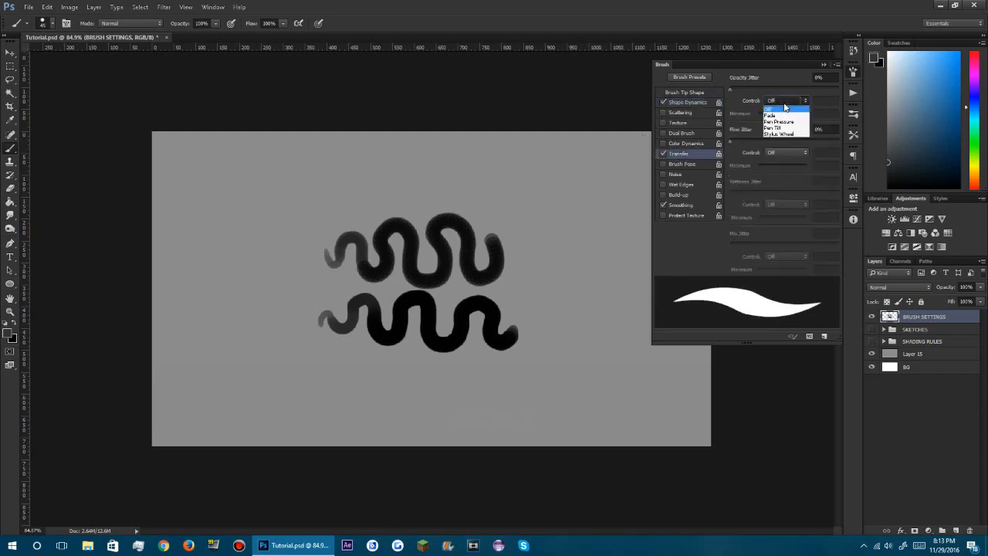
click(781, 121)
click(233, 25)
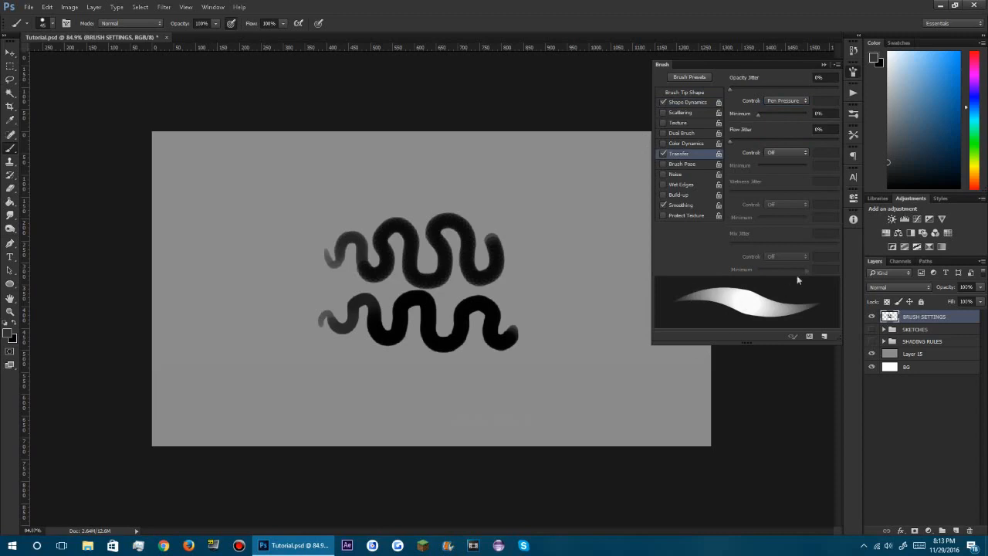
click(853, 72)
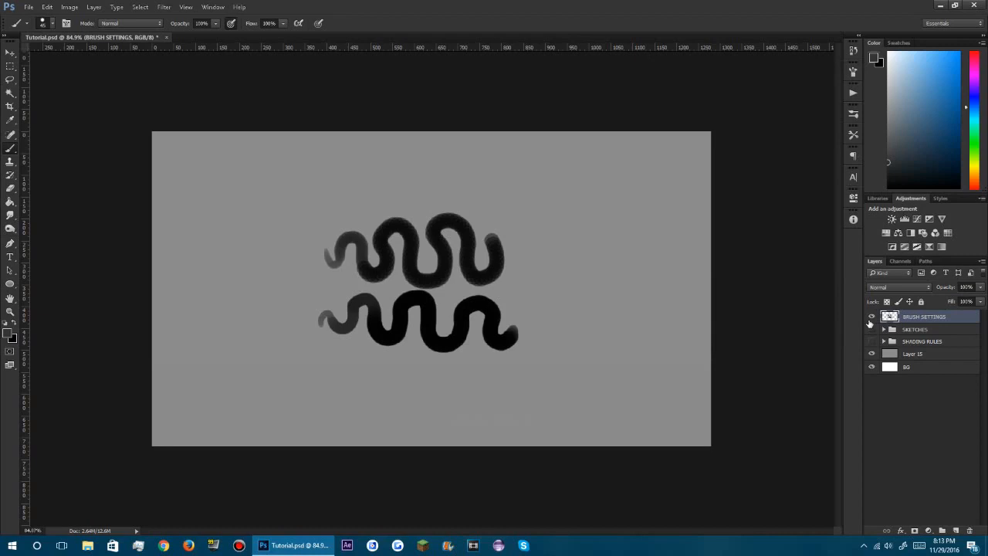
Paint two long winding test strokes across the BRUSH SETTINGS layer and undo each of them.
mouse_move(620, 289)
mouse_down()
mouse_move(567, 332)
mouse_move(276, 405)
mouse_up()
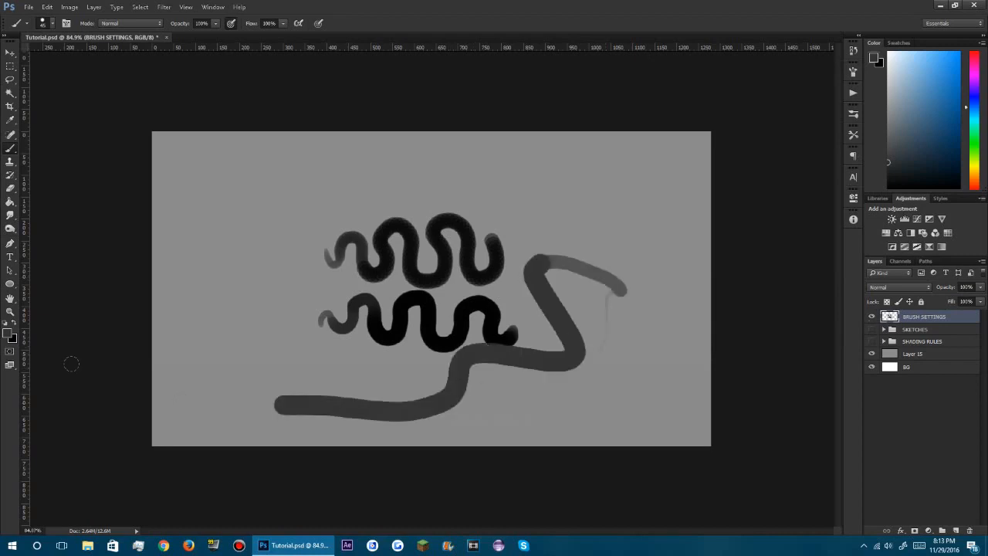
key(ctrl+alt+z)
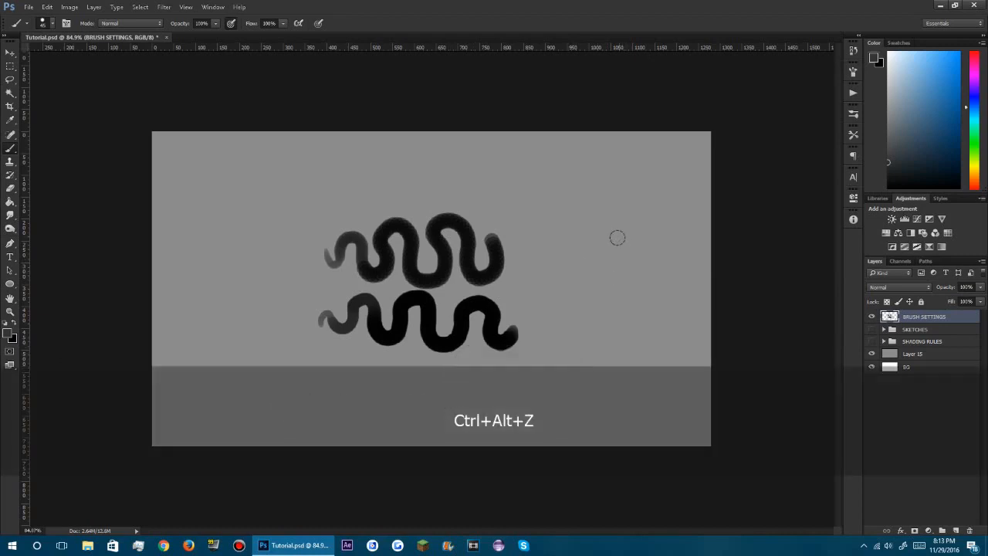
mouse_move(629, 237)
mouse_down()
mouse_move(502, 342)
mouse_move(251, 378)
mouse_up()
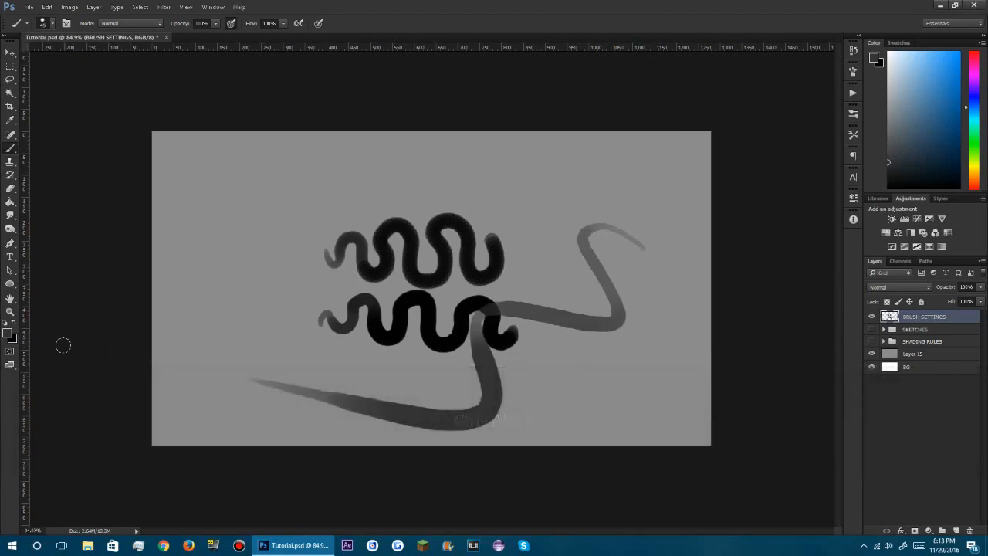
key(ctrl+alt+z)
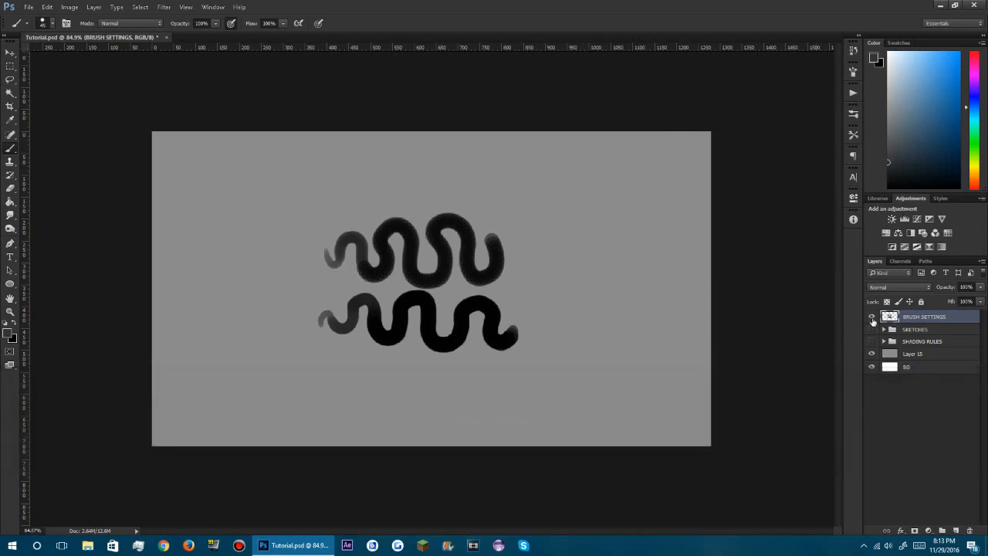
Hide the BRUSH SETTINGS layer, then show the SKETCHES group and expand its contents.
click(873, 317)
click(872, 330)
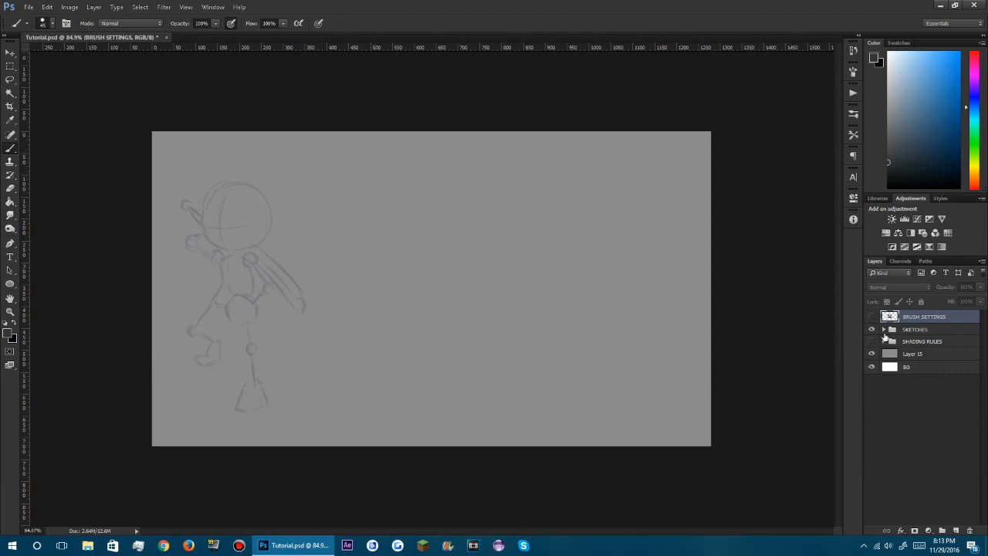
click(884, 334)
click(884, 331)
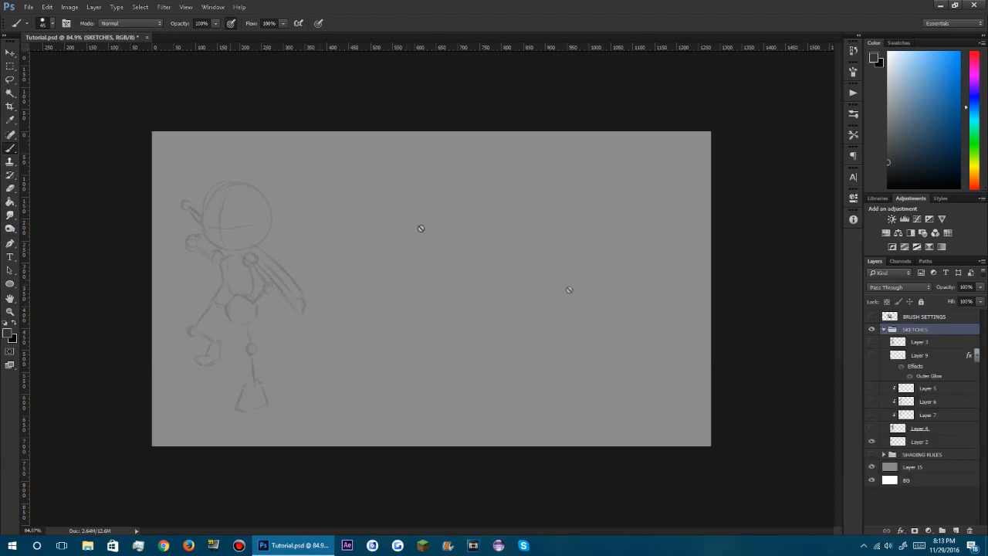
Raise Layer 2 to full opacity and add a new layer above BRUSH SETTINGS.
click(923, 443)
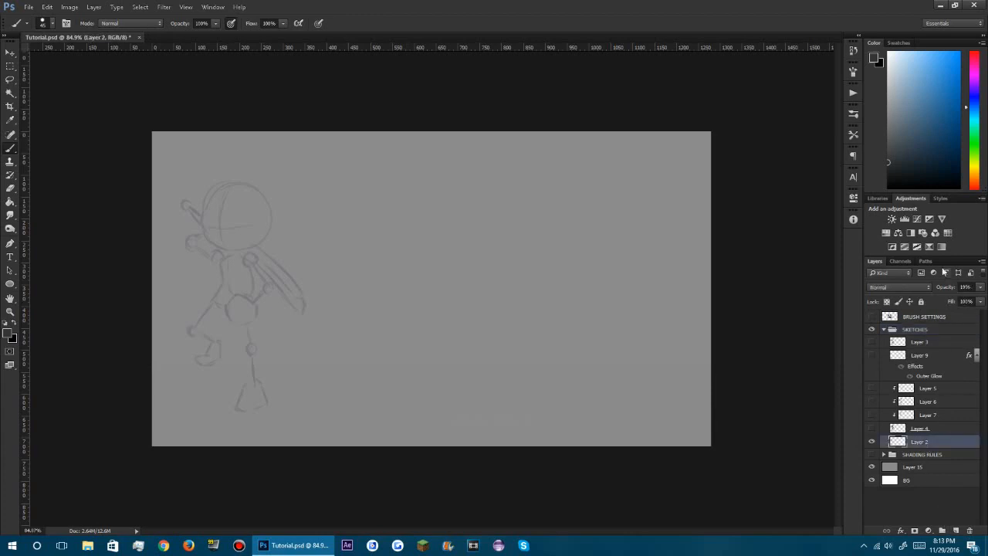
drag(944, 287, 982, 308)
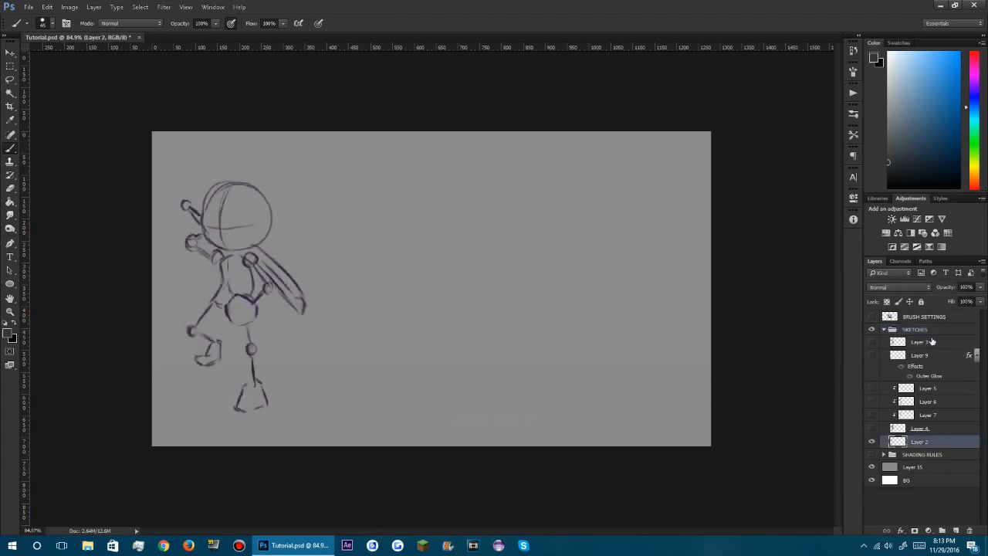
click(925, 318)
click(956, 531)
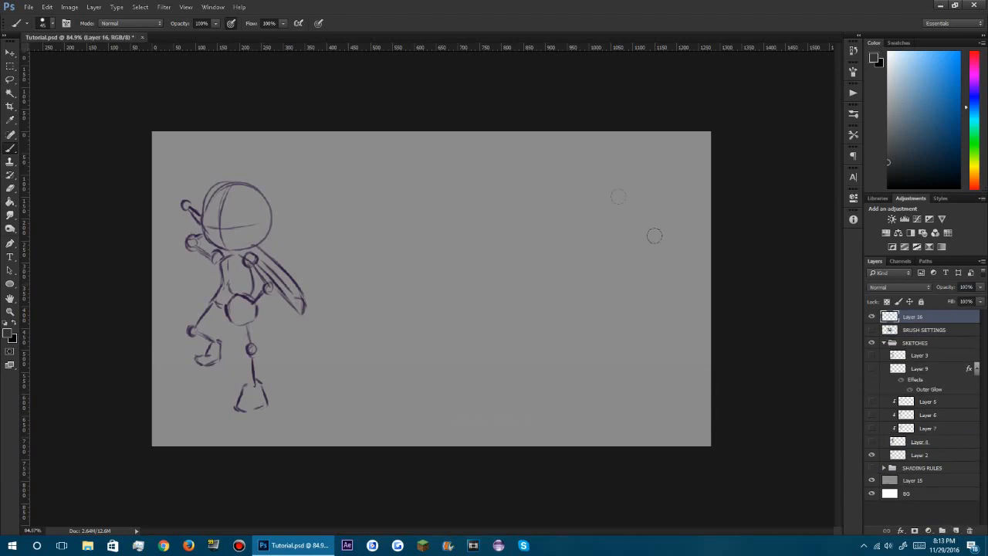
Sketch a rough head with crossed guidelines and eyes, plus a torso below it, on the new layer using a smaller brush.
key(bracketleft)
mouse_move(413, 196)
mouse_down()
mouse_move(406, 280)
mouse_move(442, 253)
mouse_move(384, 241)
mouse_move(401, 265)
mouse_up()
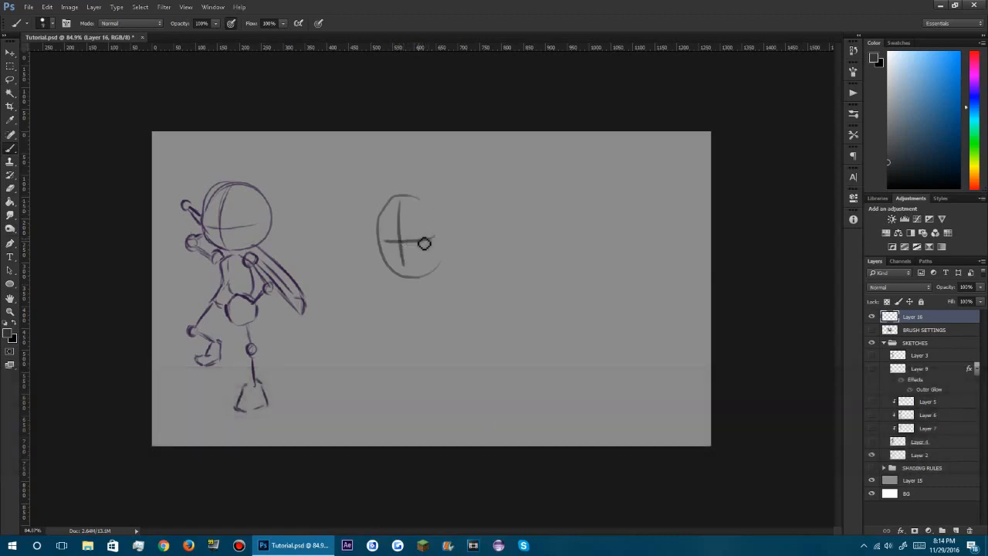
mouse_move(413, 245)
mouse_down()
mouse_move(392, 249)
mouse_move(397, 261)
mouse_up()
key(ctrl+alt+z)
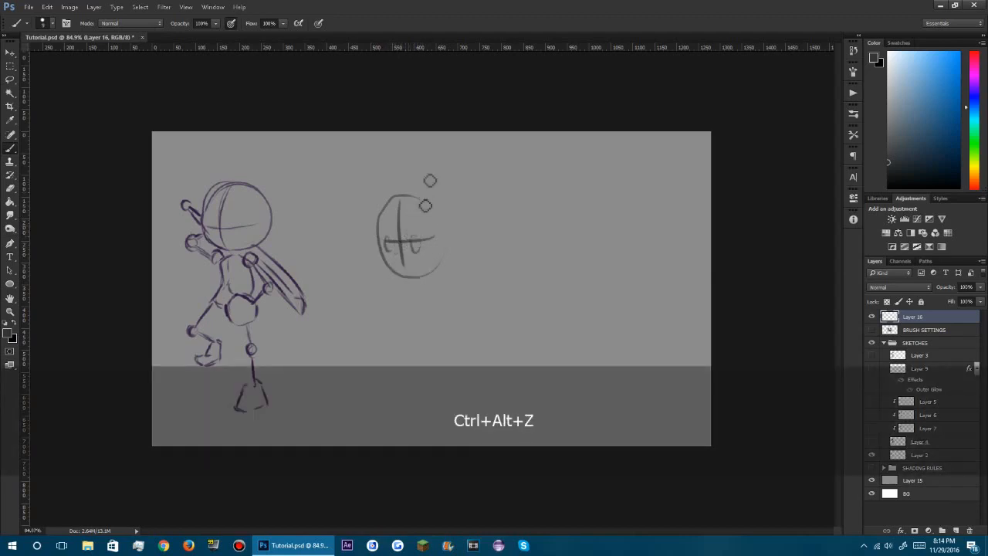
mouse_move(432, 283)
mouse_down()
mouse_move(406, 325)
mouse_move(400, 360)
mouse_move(463, 328)
mouse_move(464, 341)
mouse_move(421, 369)
mouse_up()
mouse_move(417, 328)
mouse_down()
mouse_move(449, 355)
mouse_move(406, 359)
mouse_up()
drag(415, 293, 412, 326)
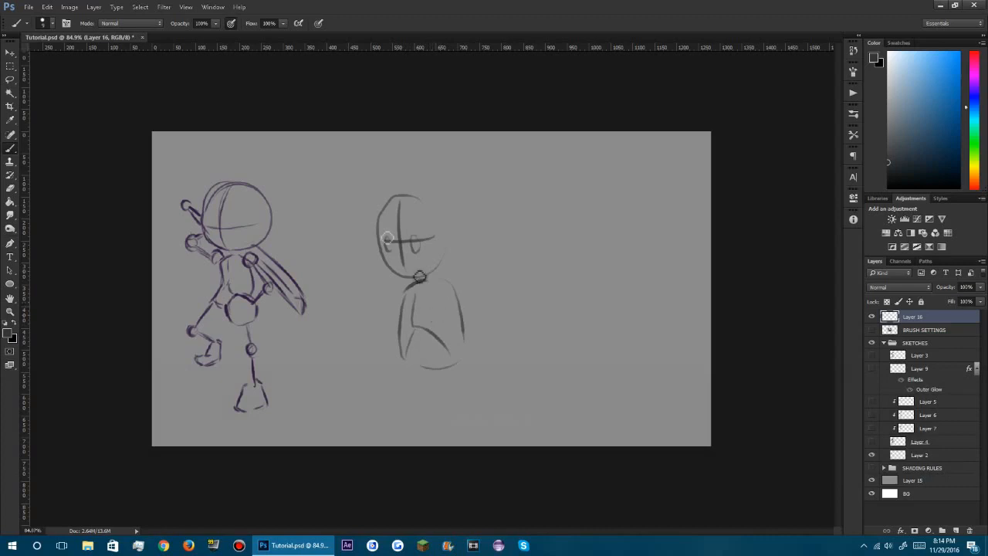
mouse_move(457, 283)
mouse_down()
mouse_move(409, 293)
mouse_move(419, 279)
mouse_up()
Erase the whole head-and-torso sketch from the new layer and return to the Brush tool.
key(e)
mouse_move(410, 215)
mouse_down()
mouse_move(426, 202)
mouse_move(349, 221)
mouse_move(421, 287)
mouse_move(381, 327)
mouse_move(430, 425)
mouse_up()
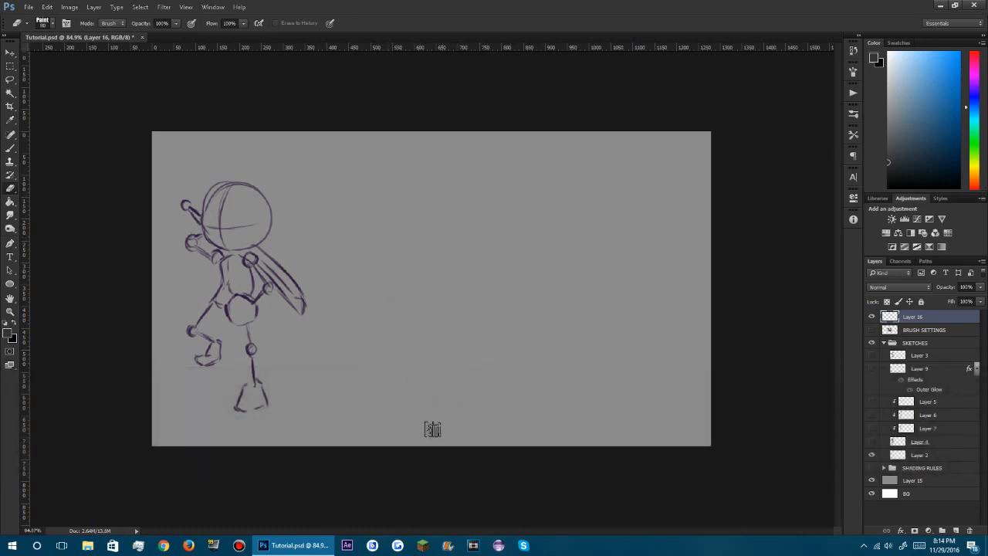
key(b)
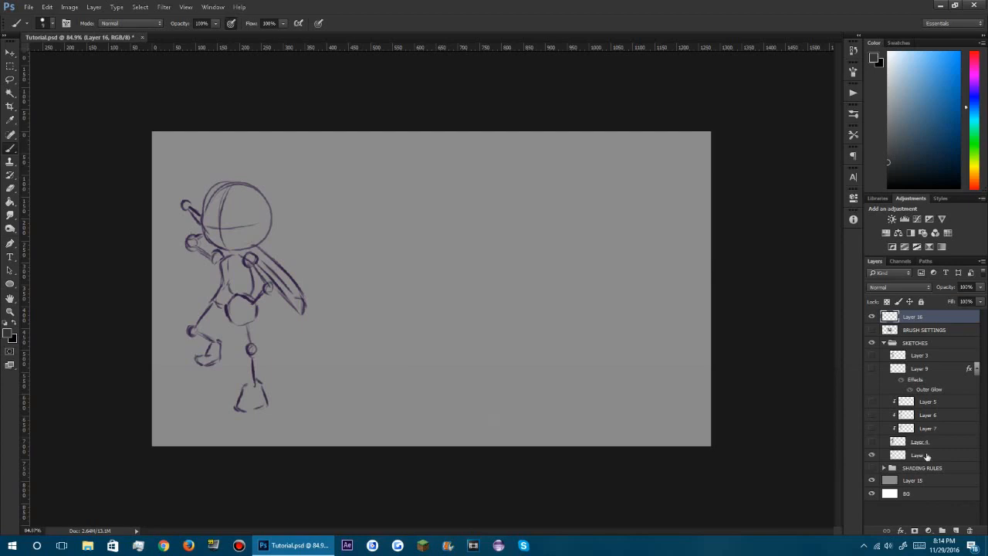
Lower Layer 2's opacity to 21% and reopen the brush settings.
click(927, 456)
drag(952, 288, 928, 287)
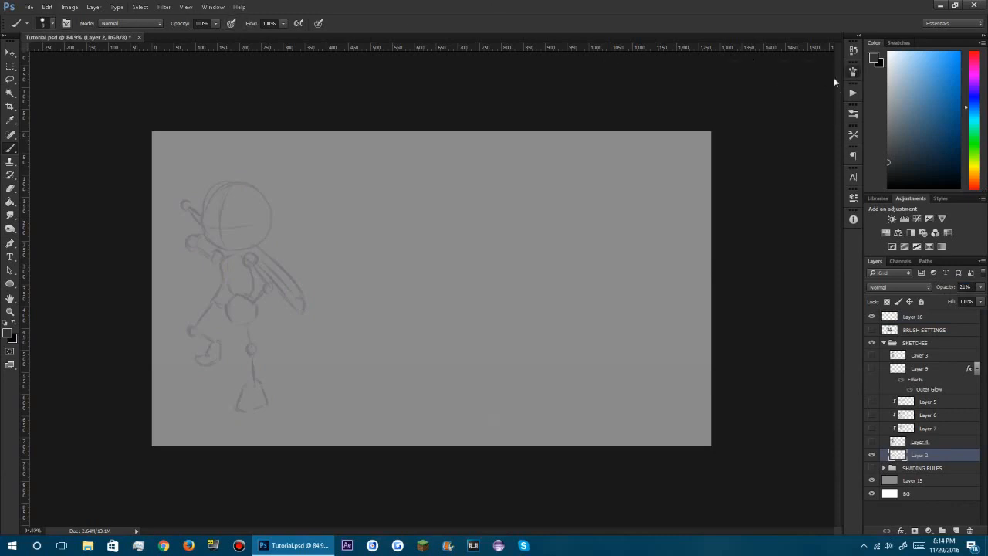
click(853, 71)
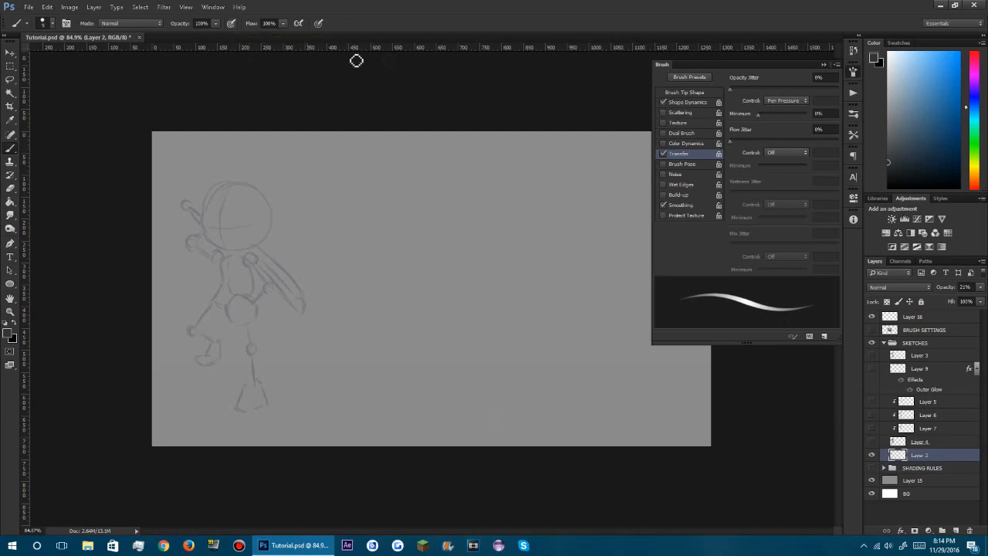
Paint one thin and one thick wavy test stroke on Layer 16, enlarging the brush between them.
click(915, 318)
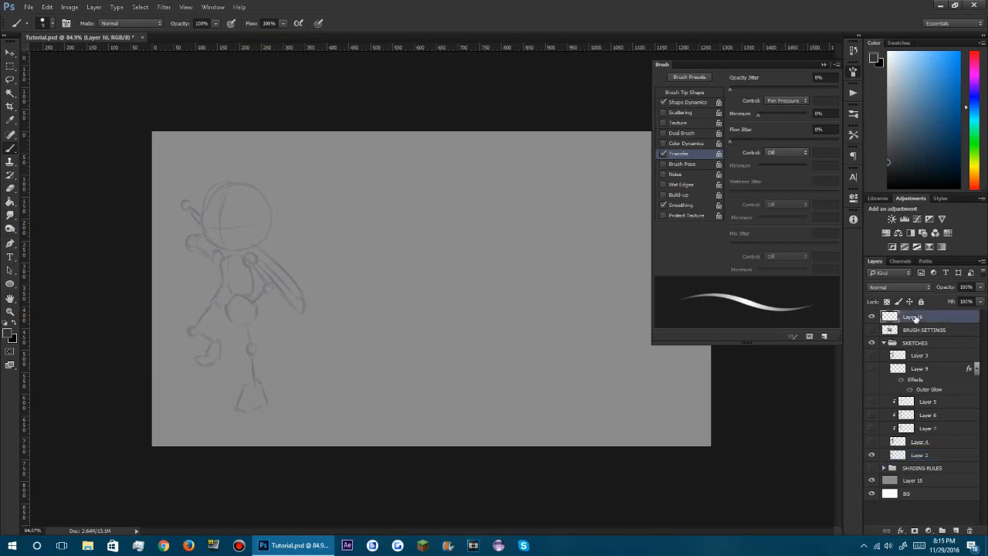
mouse_move(563, 262)
mouse_down()
mouse_move(472, 301)
mouse_move(448, 344)
mouse_up()
key(bracketright)
mouse_move(464, 227)
mouse_down()
mouse_move(397, 207)
mouse_move(354, 362)
mouse_move(355, 391)
mouse_up()
Disable Transfer and outline the lower edge of the sketched head with a 15 px brush, erasing and redrawing the first stroke.
click(663, 154)
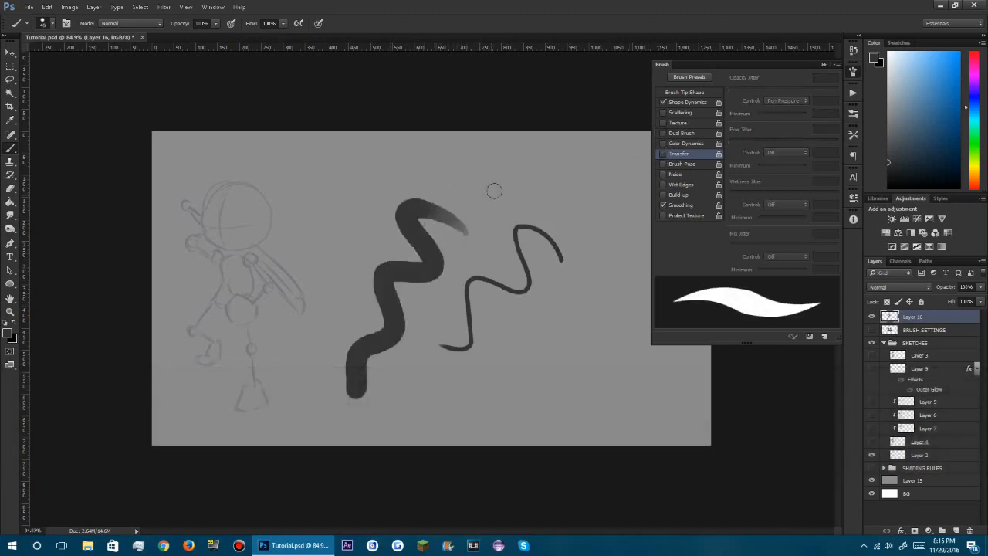
key(bracketleft)
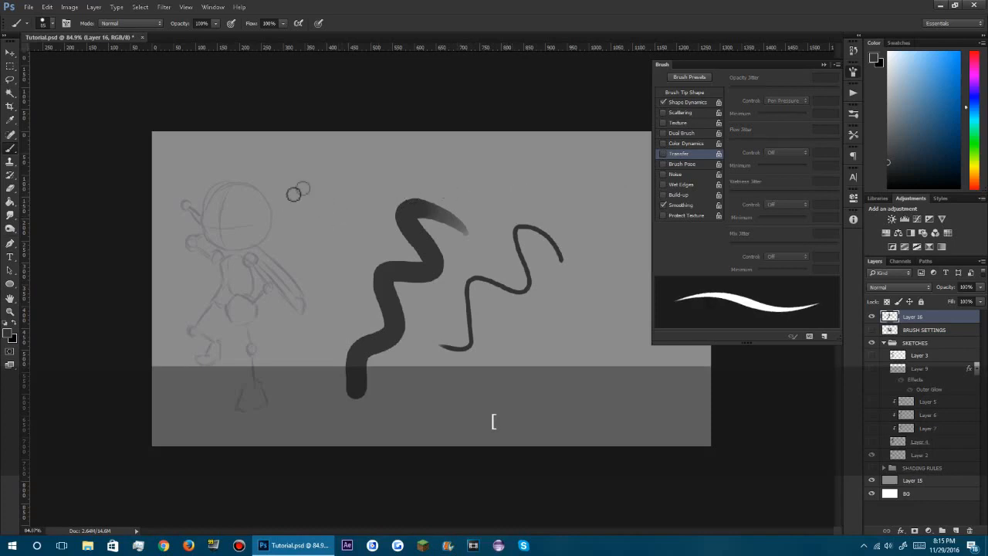
mouse_move(201, 202)
mouse_down()
mouse_move(206, 230)
mouse_move(235, 258)
mouse_up()
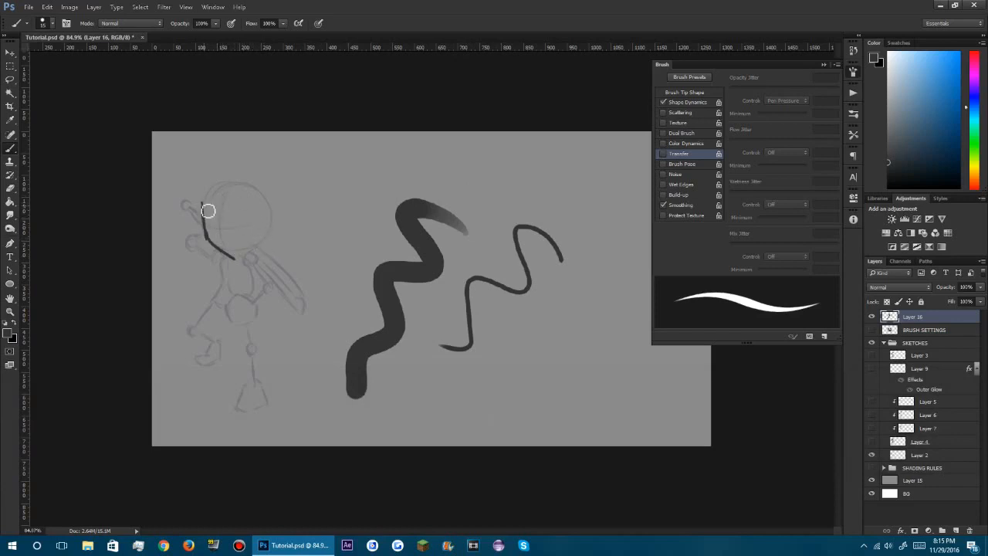
key(e)
drag(201, 235, 195, 211)
key(b)
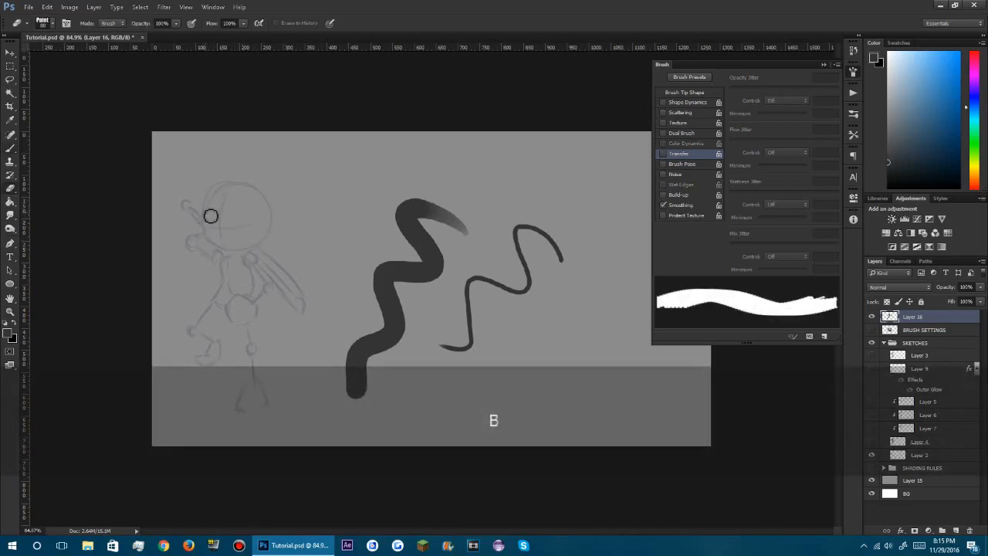
drag(203, 208, 242, 254)
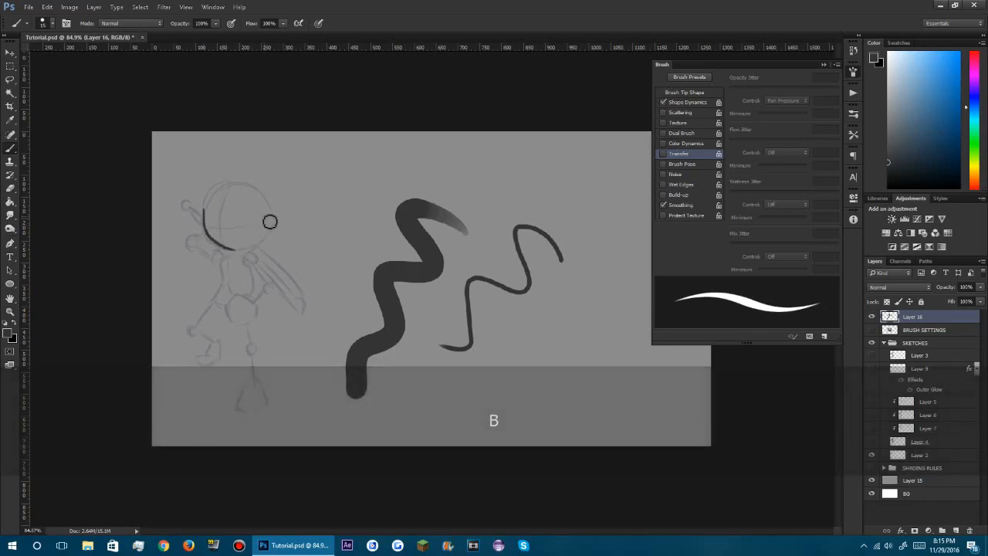
drag(268, 215, 272, 239)
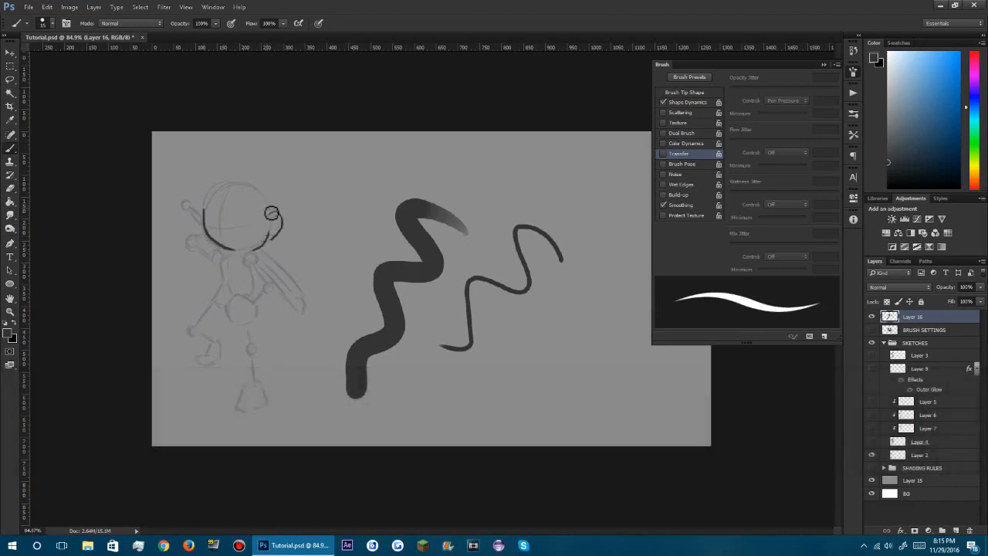
Erase the head outline and both wavy test strokes from Layer 16, then return to the Brush tool.
key(e)
mouse_move(265, 209)
mouse_down()
mouse_move(214, 237)
mouse_move(213, 249)
mouse_move(214, 208)
mouse_up()
mouse_move(325, 316)
mouse_down()
mouse_move(377, 412)
mouse_move(338, 325)
mouse_move(437, 409)
mouse_move(463, 270)
mouse_move(558, 254)
mouse_move(536, 293)
mouse_up()
key(b)
Turn on the pressure override for opacity and draw an open oval outline on Layer 16 beside the figure sketch.
click(231, 24)
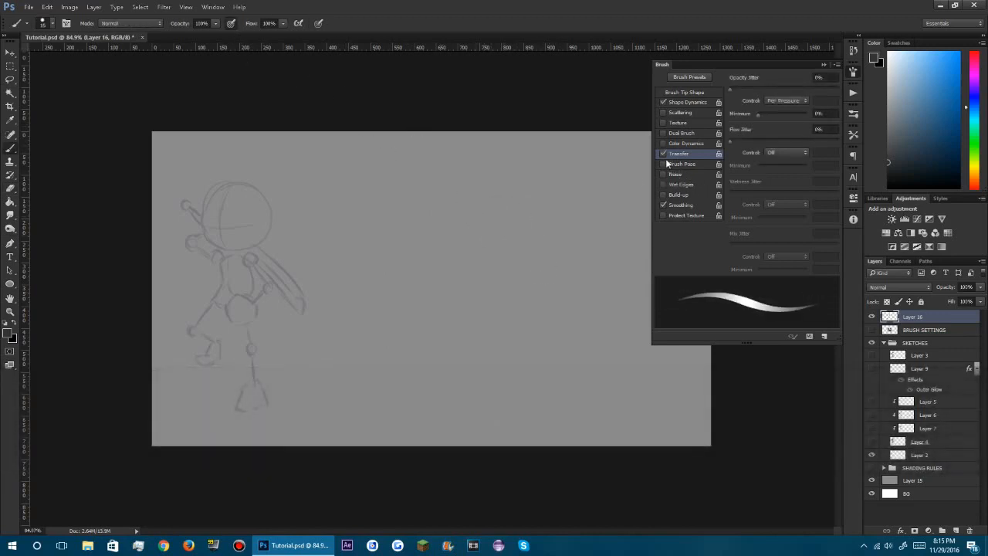
mouse_move(468, 240)
mouse_down()
mouse_move(410, 247)
mouse_move(455, 298)
mouse_up()
mouse_move(471, 245)
mouse_down()
mouse_move(422, 224)
mouse_move(410, 253)
mouse_move(417, 277)
mouse_move(469, 298)
mouse_up()
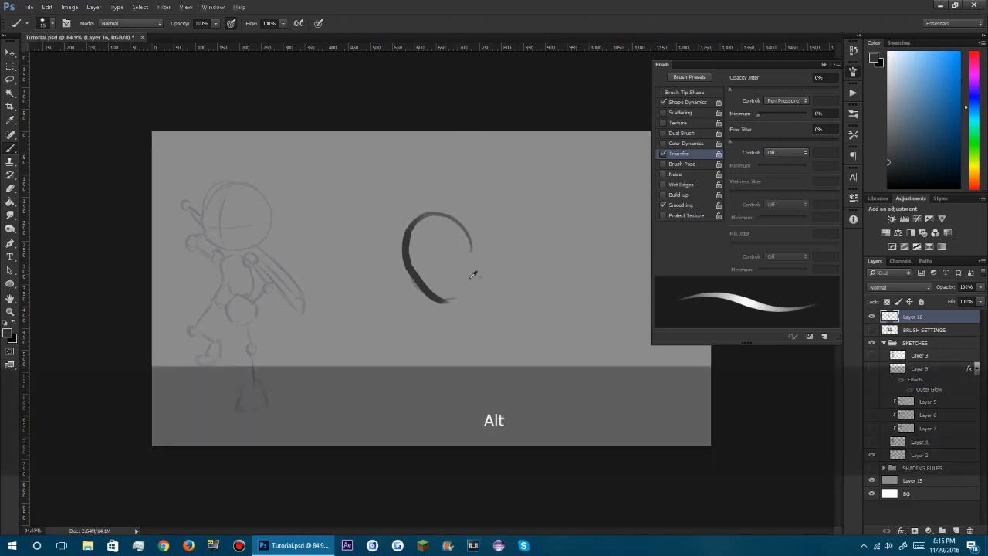
Add a new layer and place it directly beneath Layer 16.
scroll(446, 286, up, 3)
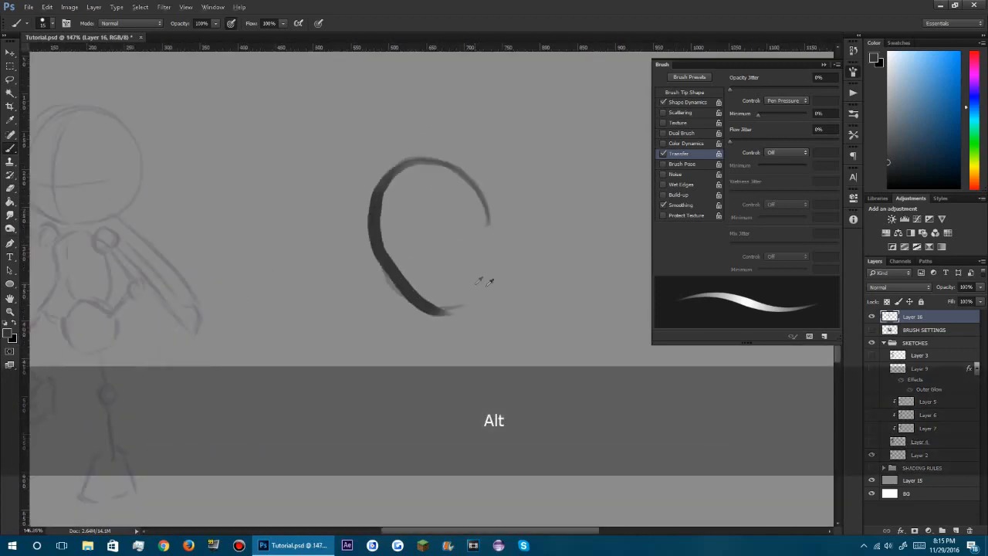
click(956, 531)
drag(914, 325, 917, 340)
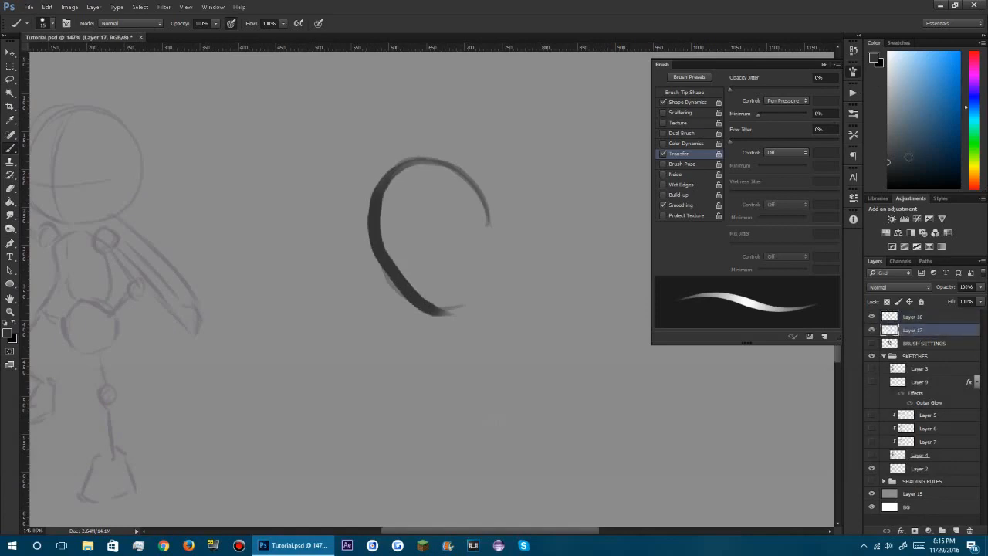
Choose a medium blue and fill the inside of the oval on Layer 17 with a 40 px brush.
drag(905, 168, 928, 93)
key(])
key(])
key(])
mouse_move(465, 212)
mouse_down()
mouse_move(417, 169)
mouse_move(386, 195)
mouse_move(388, 230)
mouse_move(437, 290)
mouse_move(464, 233)
mouse_move(439, 267)
mouse_move(443, 199)
mouse_move(403, 213)
mouse_up()
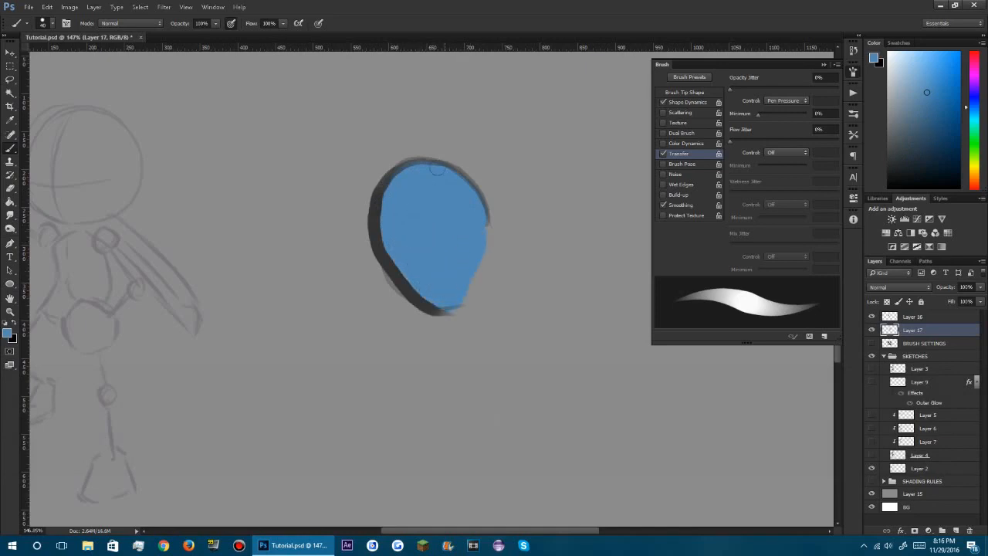
Turn off the pressure override for opacity and the Transfer option, and reduce the brush size for line work.
click(230, 24)
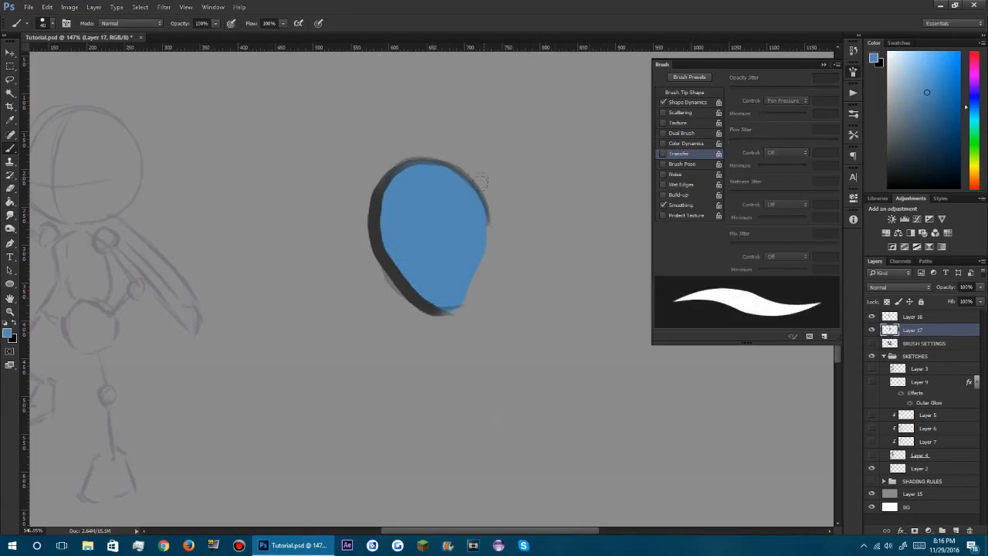
key(bracketleft)
key(bracketleft)
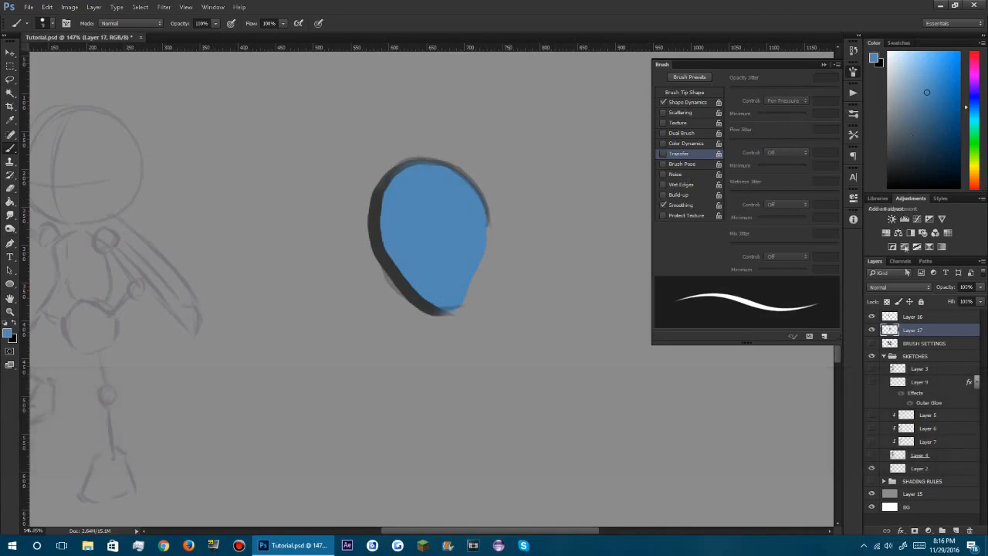
Reset the foreground colour to black and paint a solid outline along the blue oval's top and side on Layer 16, undoing the first stroke.
click(908, 316)
key(d)
mouse_move(492, 229)
mouse_down()
mouse_move(480, 191)
mouse_move(448, 178)
mouse_move(420, 184)
mouse_move(393, 216)
mouse_up()
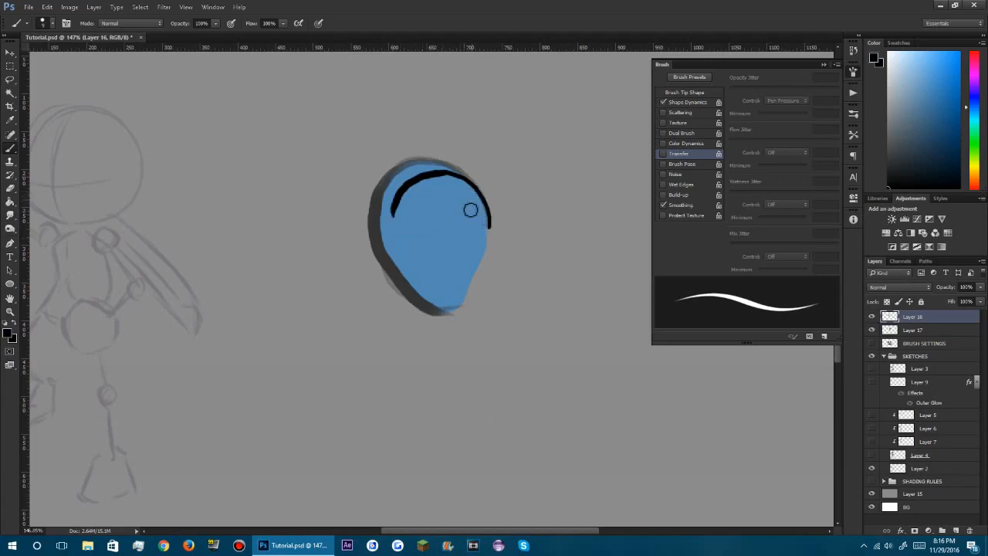
key(ctrl+alt+z)
mouse_move(489, 232)
mouse_down()
mouse_move(466, 182)
mouse_move(422, 172)
mouse_move(388, 202)
mouse_move(378, 240)
mouse_up()
mouse_move(483, 209)
mouse_down()
mouse_move(457, 175)
mouse_move(391, 180)
mouse_up()
drag(483, 206, 442, 168)
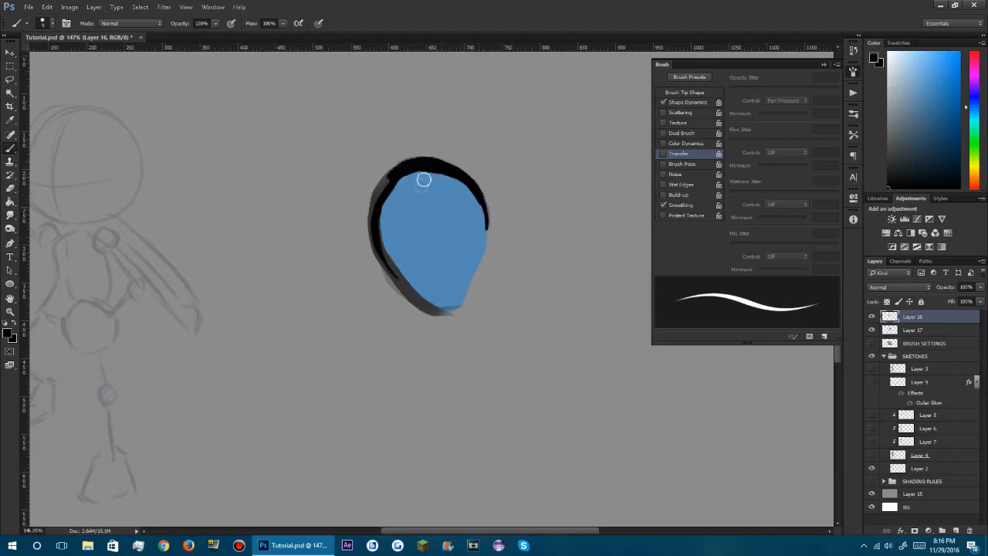
Undo the last stroke and repaint the black outline along the blue oval's upper-left edge.
key(ctrl+alt+z)
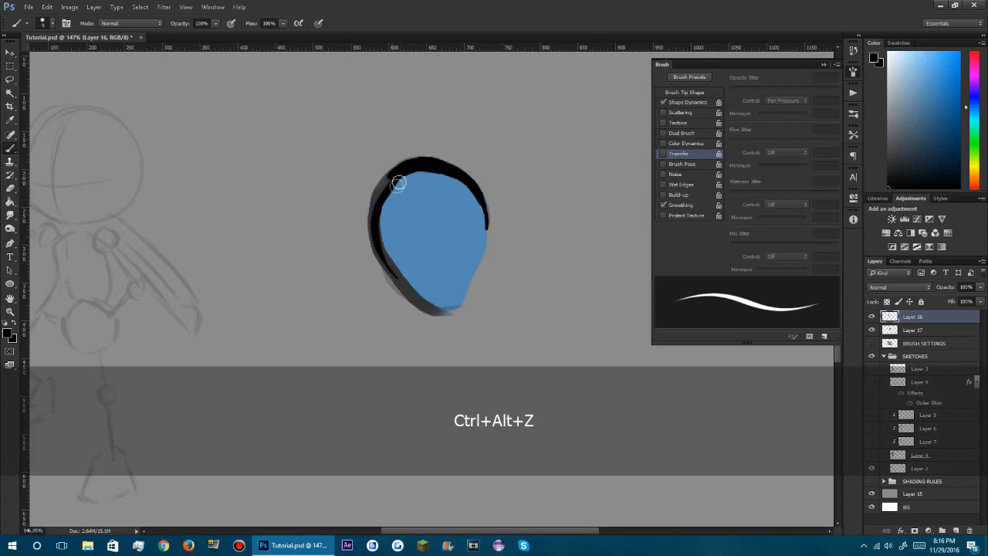
drag(388, 186, 379, 211)
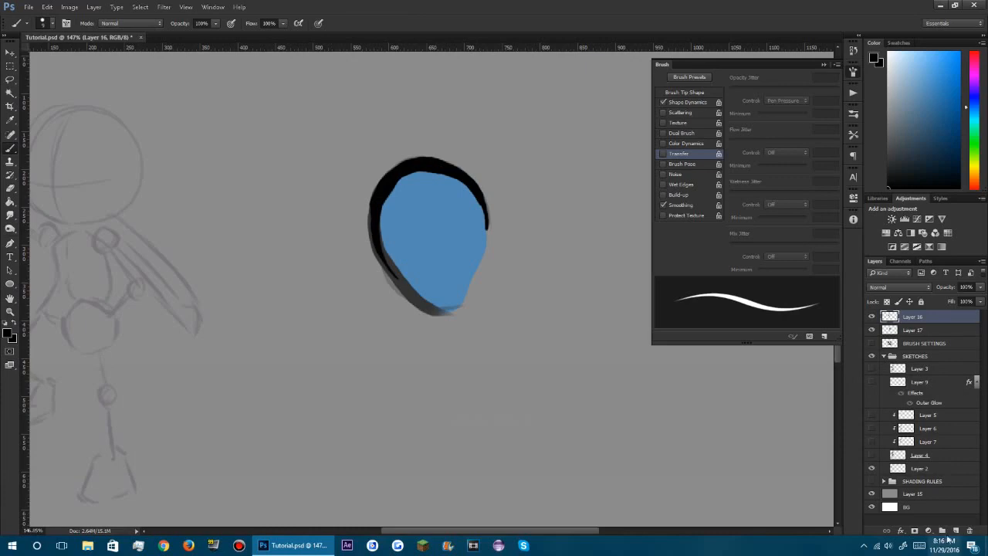
Delete Layer 16 and Layer 17, which hold the oval's outline and fill.
click(970, 530)
click(970, 530)
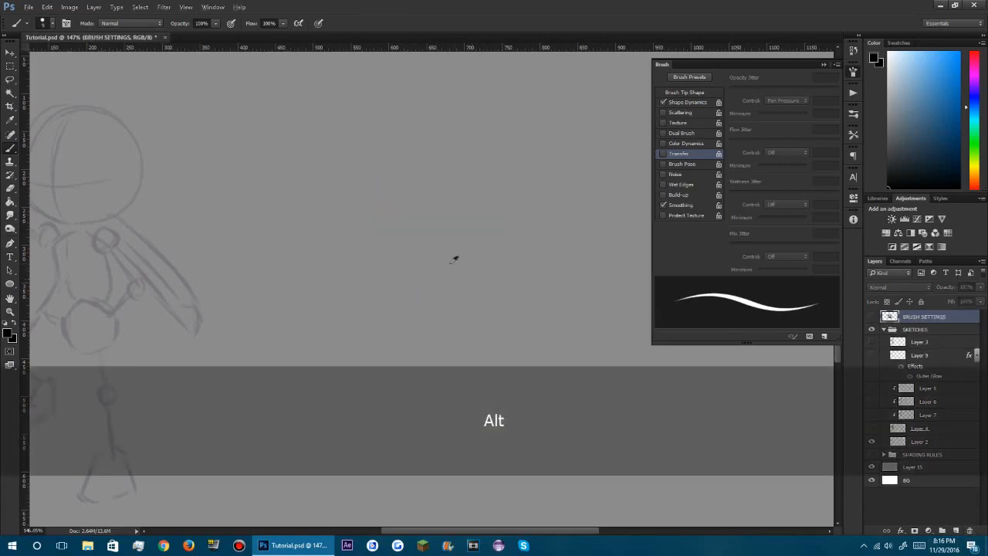
alt+scroll(452, 255, down, 3)
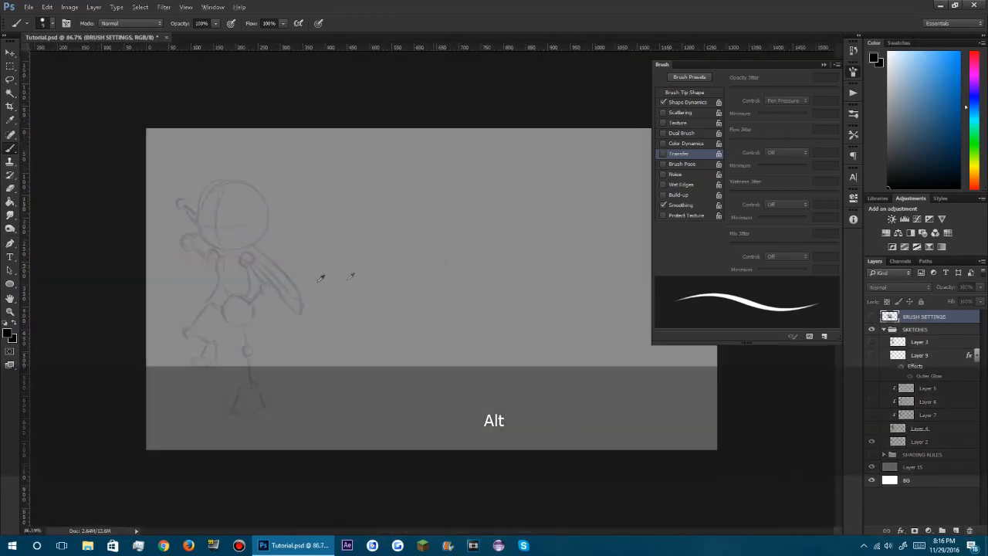
Make the character's layers in the SKETCHES group visible in this order: Layer 3, 4, 7, 6, 5 and 9.
click(873, 343)
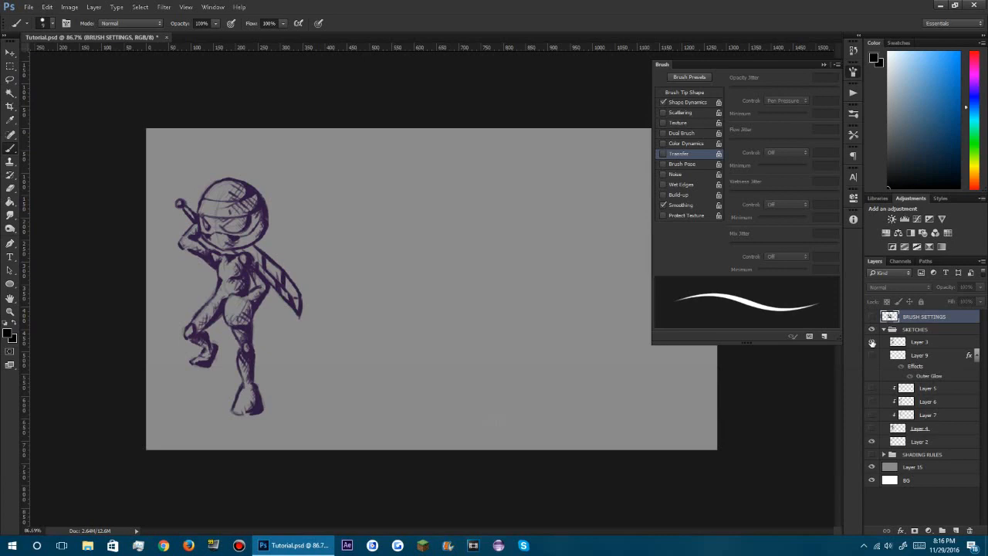
click(871, 429)
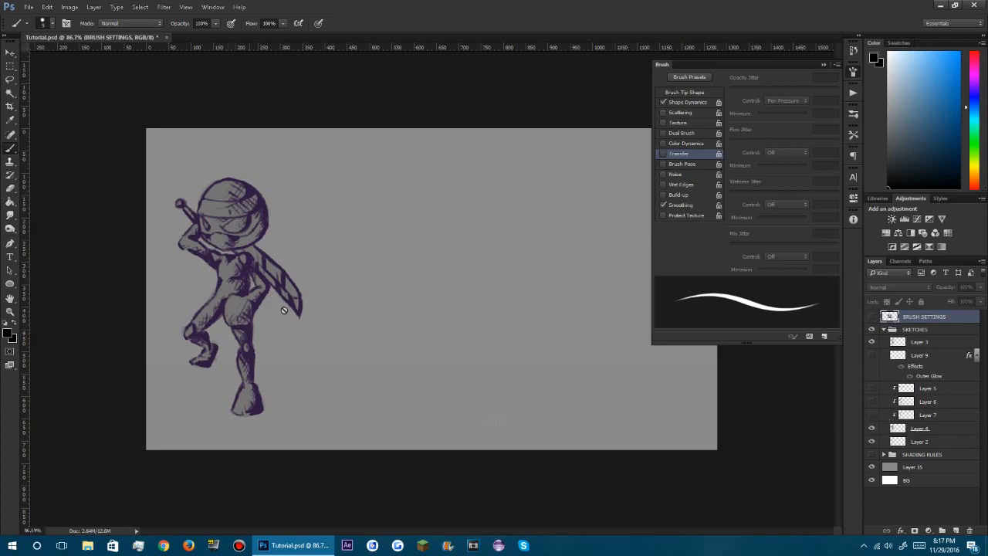
click(871, 416)
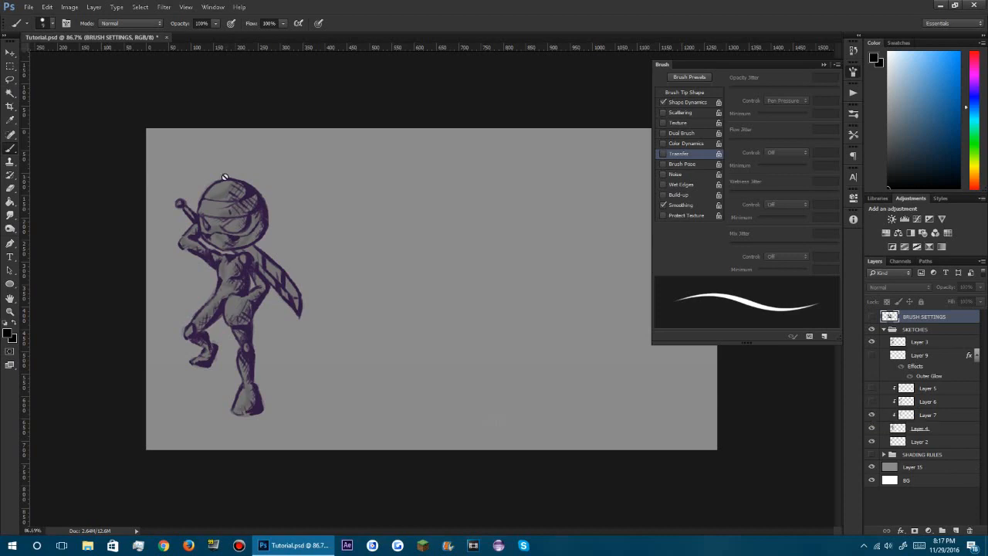
click(873, 402)
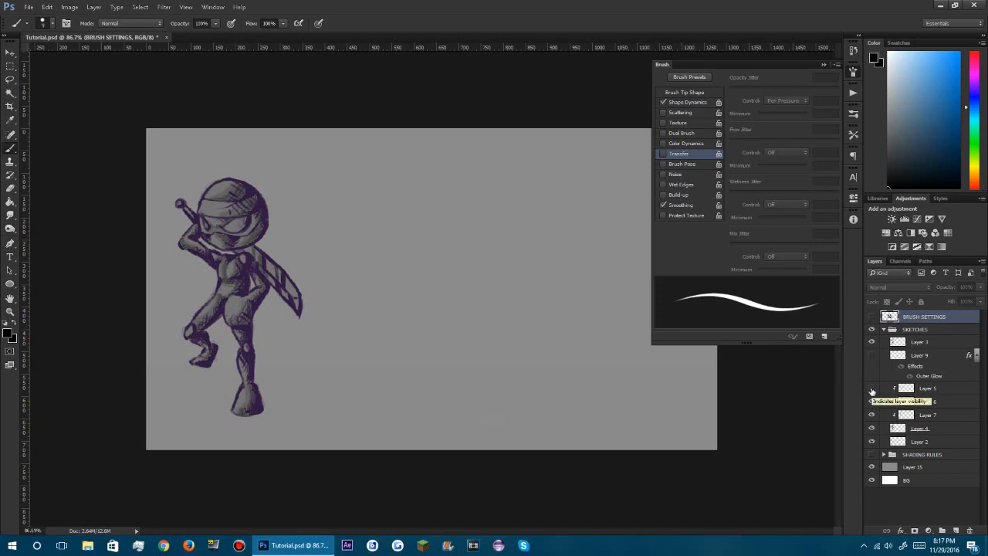
click(872, 389)
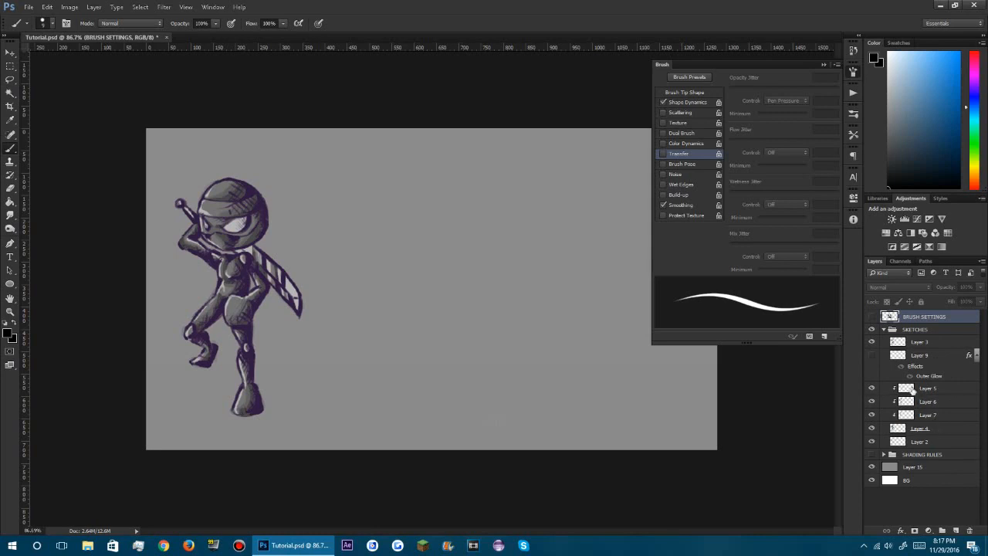
click(873, 356)
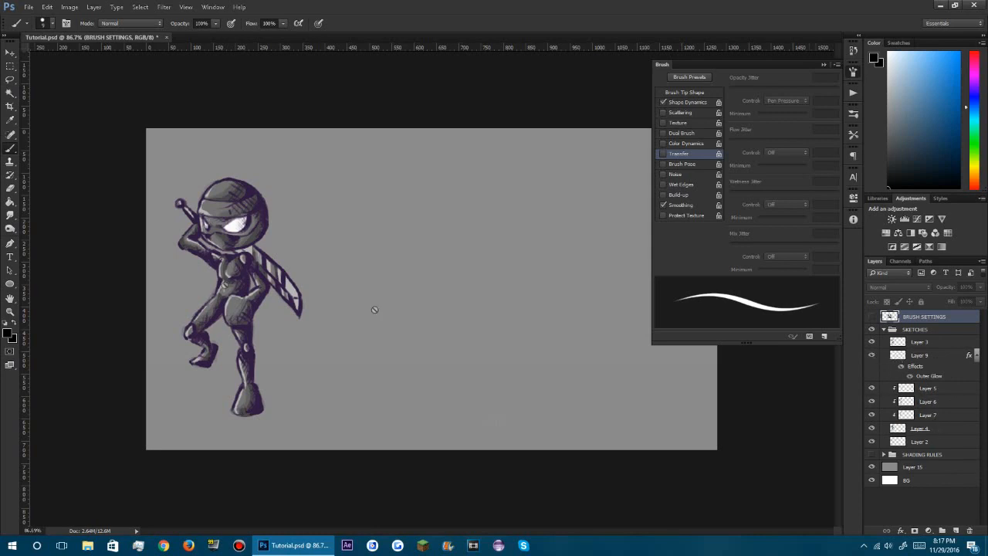
Slightly increase the Outer Glow size in Layer 9's layer style and apply it.
right_click(919, 363)
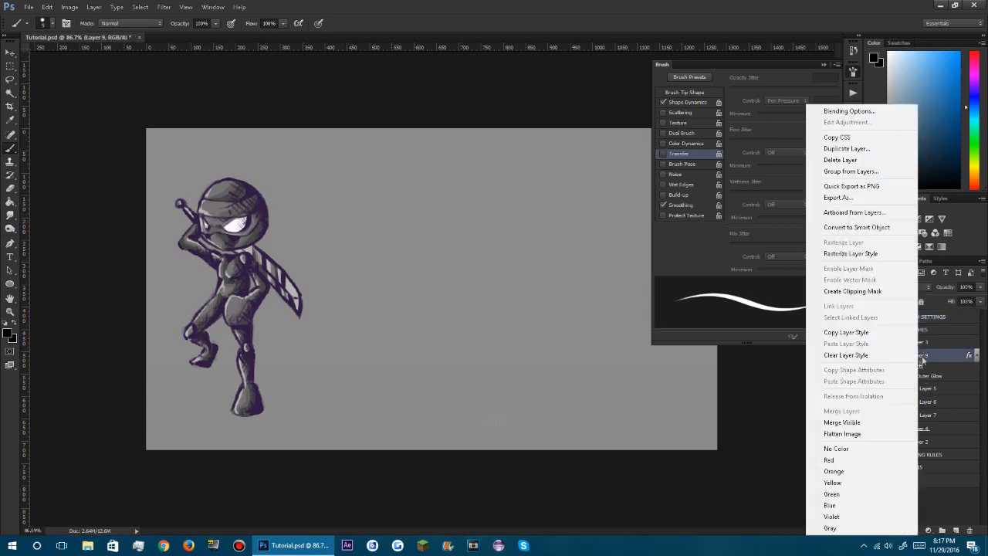
key(Escape)
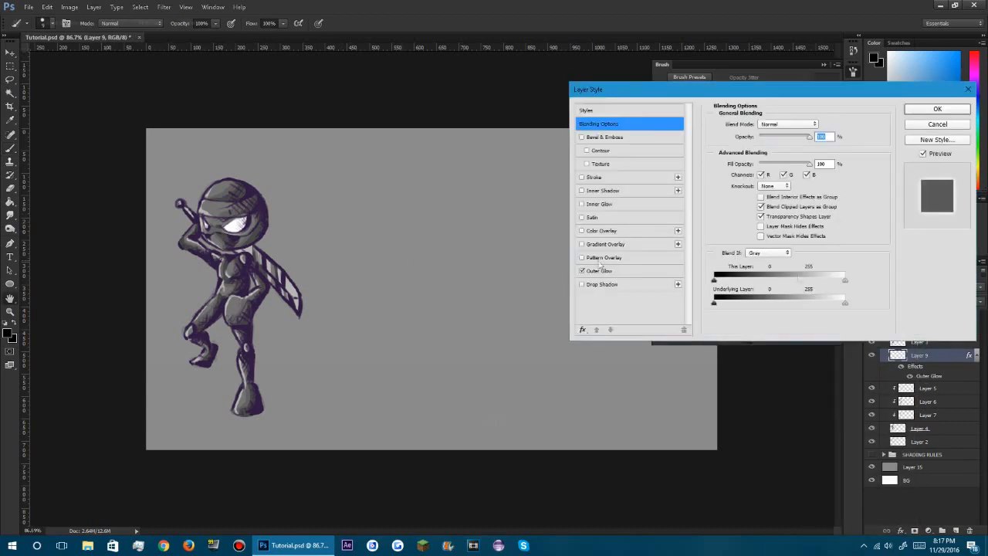
click(607, 271)
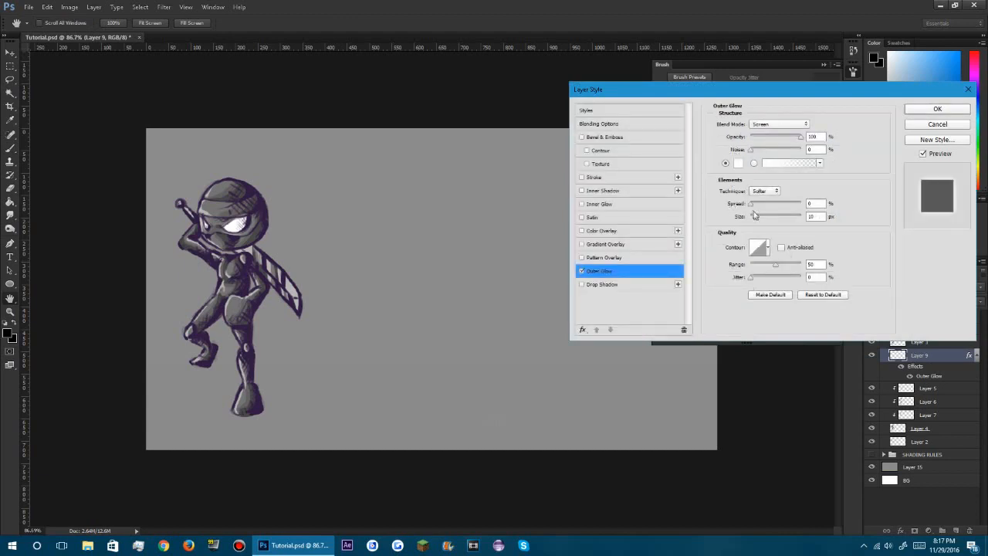
mouse_move(756, 218)
mouse_down()
mouse_move(795, 218)
mouse_move(760, 224)
mouse_up()
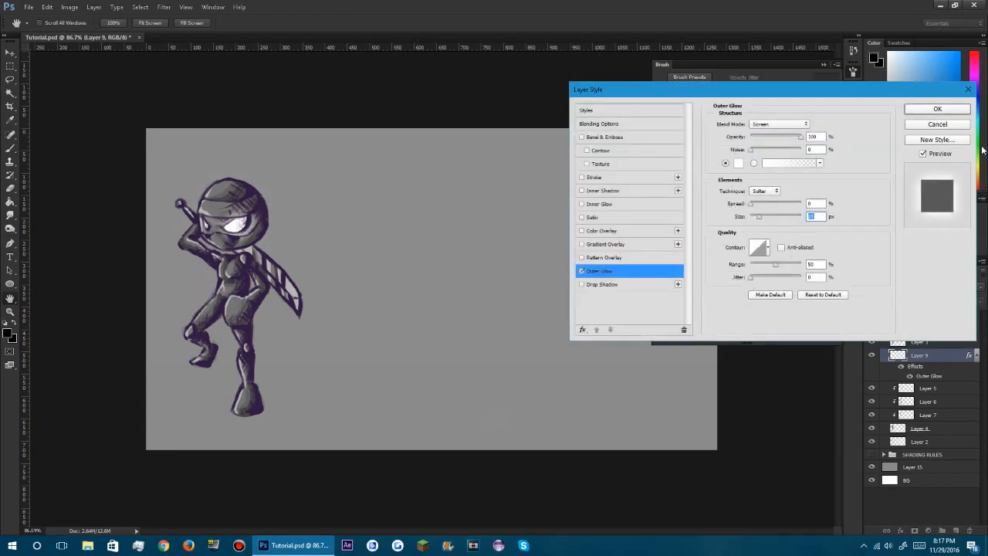
click(961, 111)
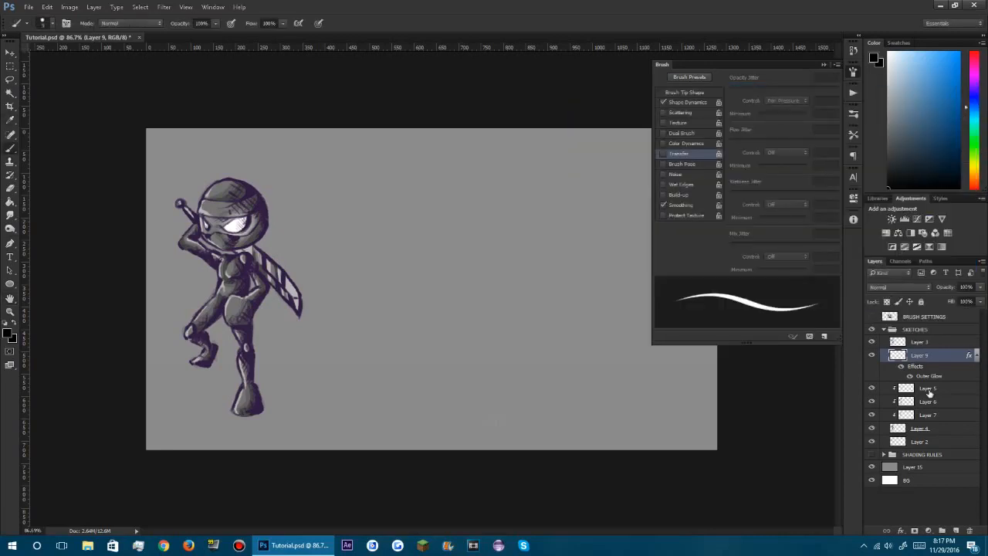
Add a new layer directly above Layer 5 in the SKETCHES group.
click(930, 391)
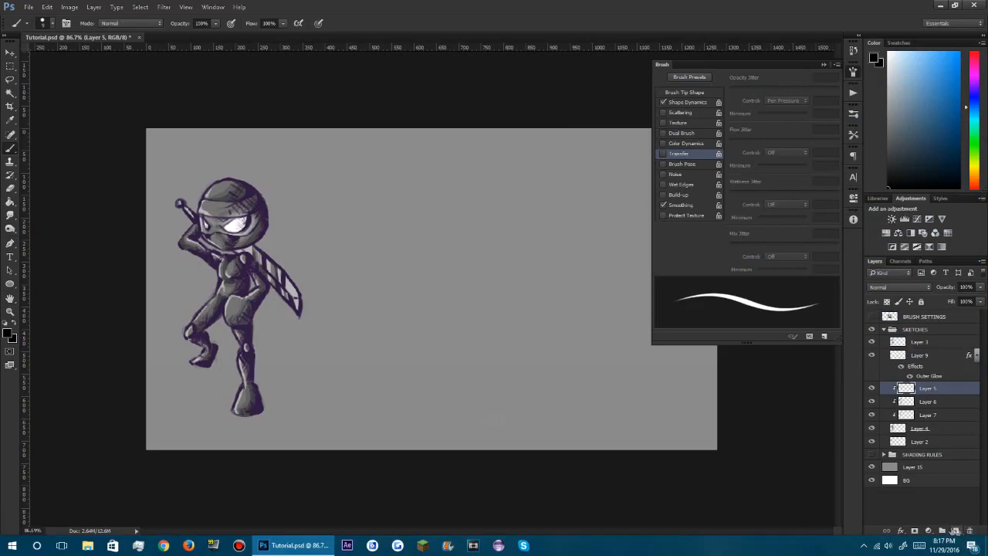
click(958, 531)
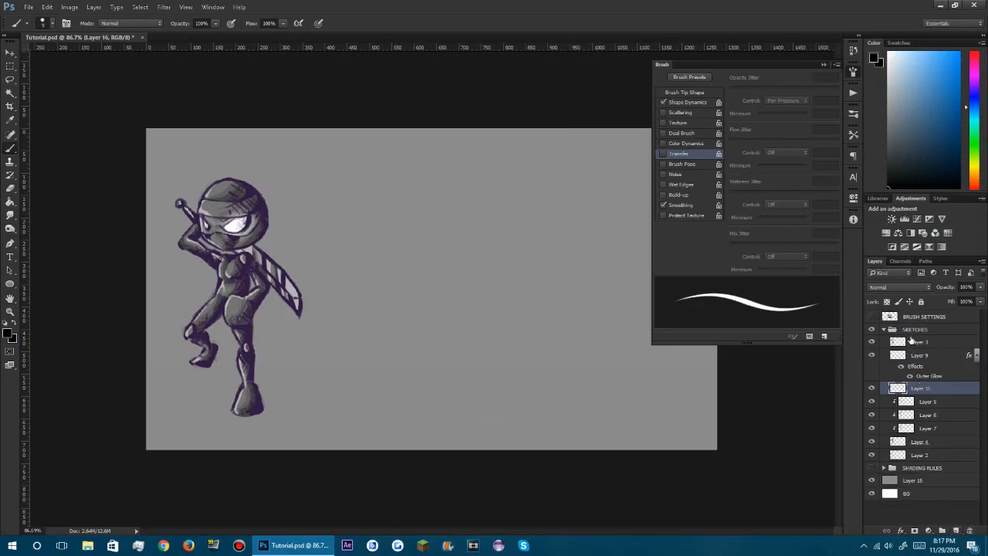
Add a new layer above BRUSH SETTINGS and paint a solid black circle in the canvas centre with a 70 px brush.
click(918, 318)
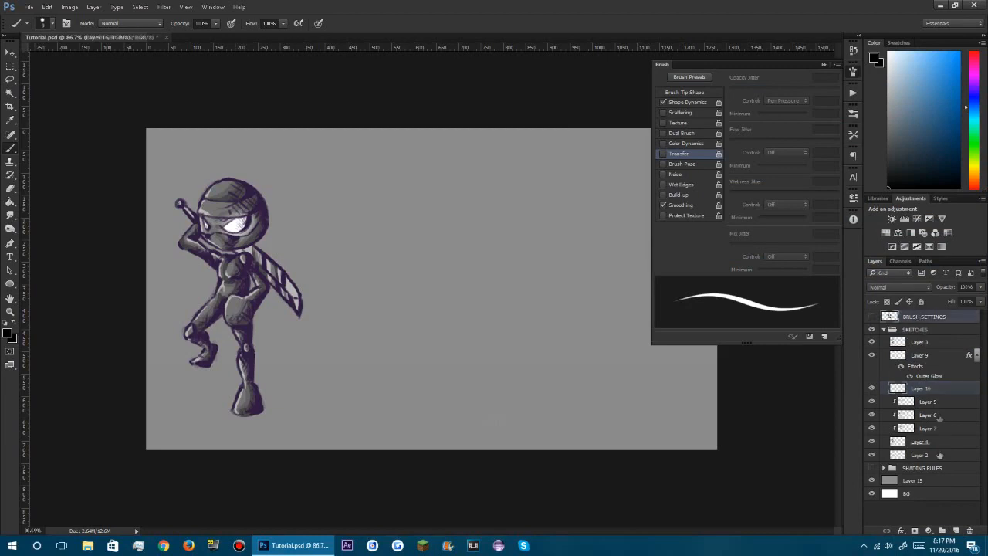
click(957, 531)
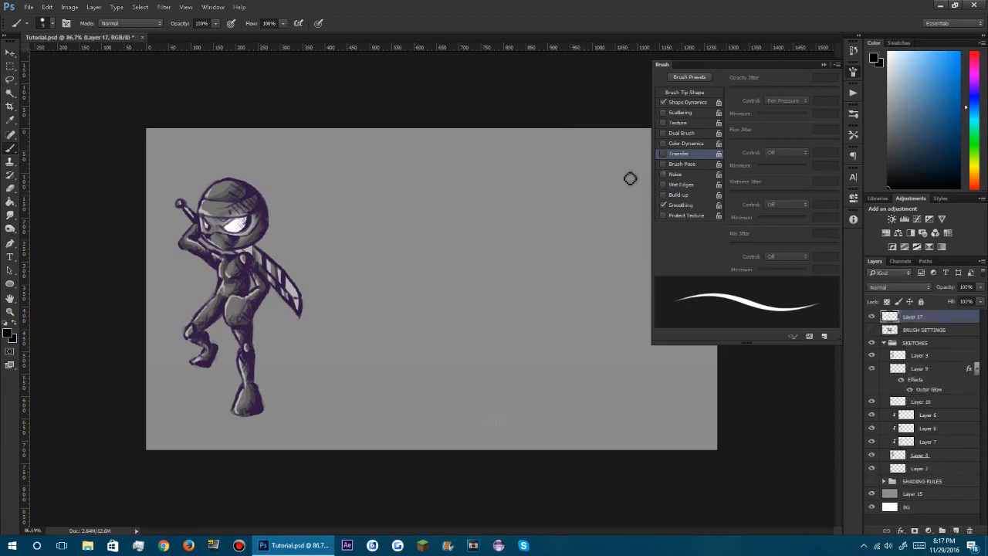
key(bracketright)
key(bracketright)
key(bracketright)
key(bracketright)
key(bracketright)
key(bracketright)
key(bracketright)
drag(432, 259, 429, 257)
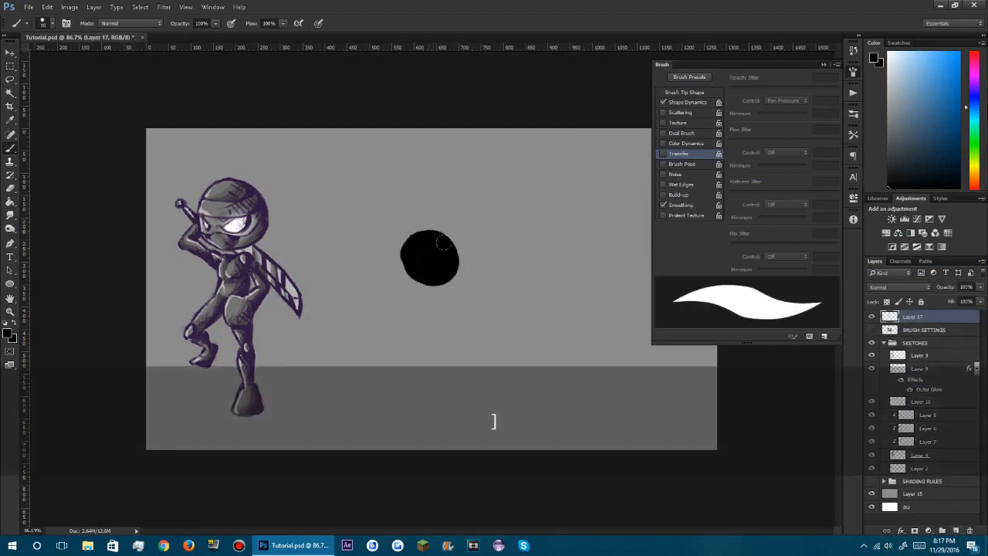
Add another layer above the black circle and clip it to the circle's layer.
click(957, 531)
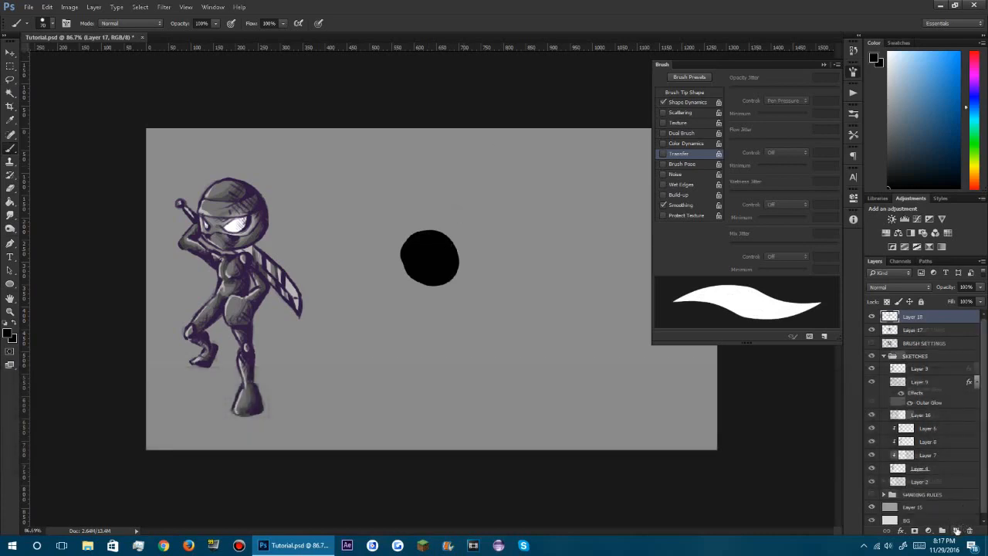
key(alt)
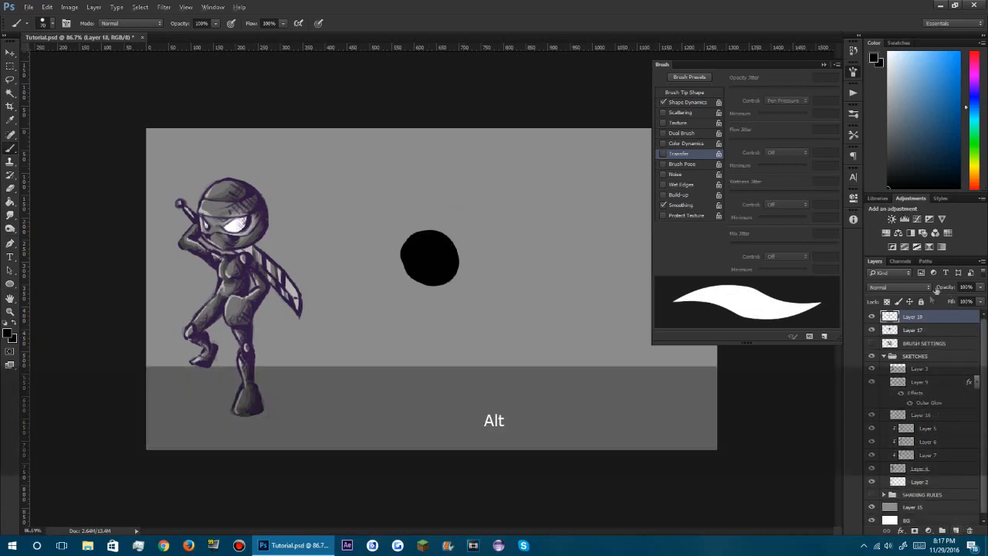
alt+click(924, 325)
Paint dark grey, muted blue and near-black strokes across the circle on the clipped layer.
click(889, 144)
mouse_move(464, 285)
mouse_down()
mouse_move(392, 189)
mouse_move(384, 241)
mouse_move(425, 226)
mouse_move(376, 269)
mouse_up()
mouse_move(423, 239)
mouse_down()
mouse_move(454, 282)
mouse_move(416, 273)
mouse_up()
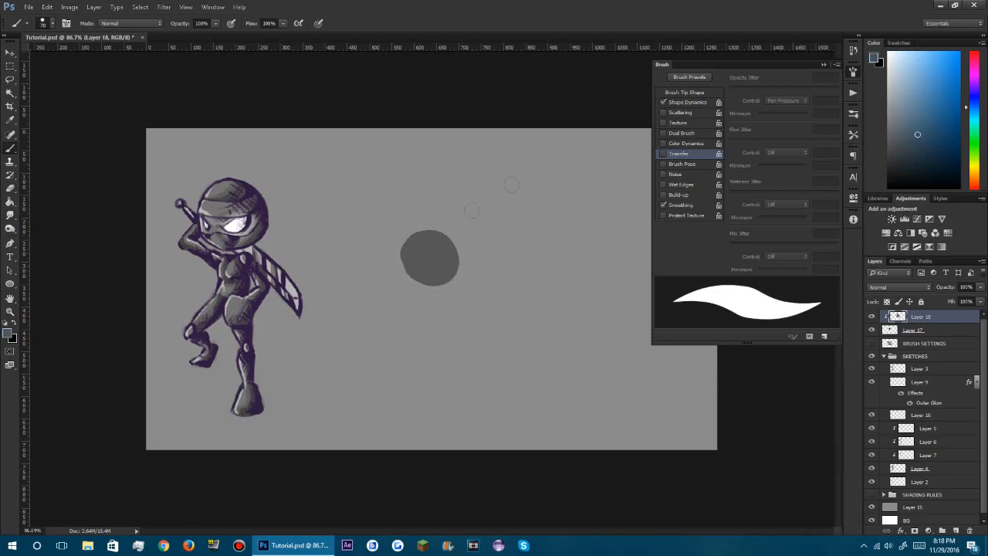
mouse_move(444, 246)
mouse_down()
mouse_move(462, 275)
mouse_move(405, 253)
mouse_up()
click(934, 174)
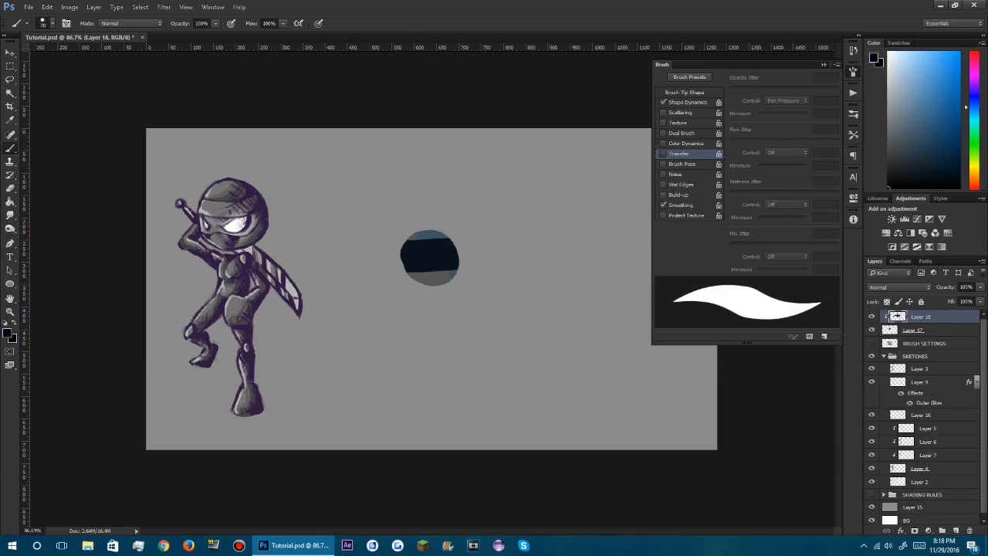
Release the clipping mask on Layer 18 and delete both circle demonstration layers.
key(alt)
alt+click(947, 320)
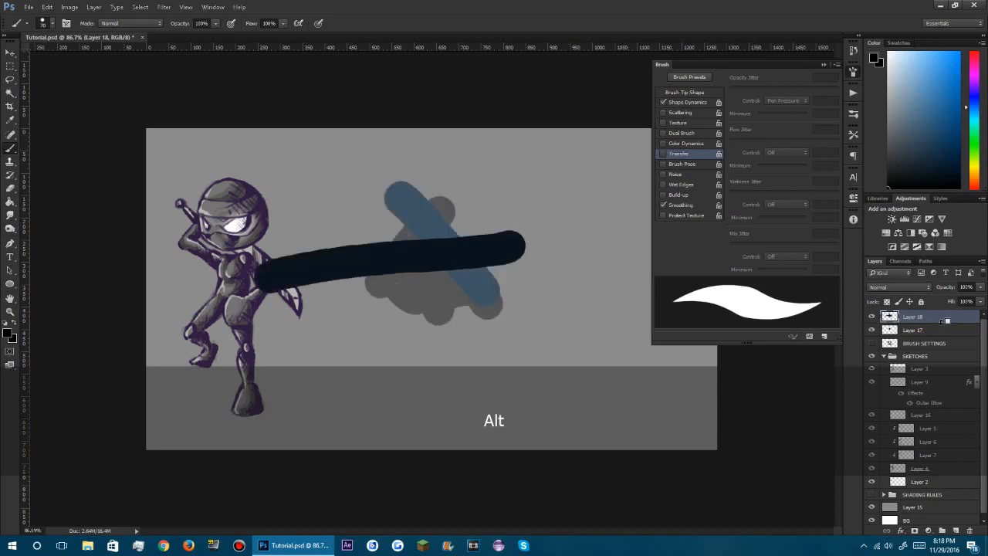
key(Delete)
key(Delete)
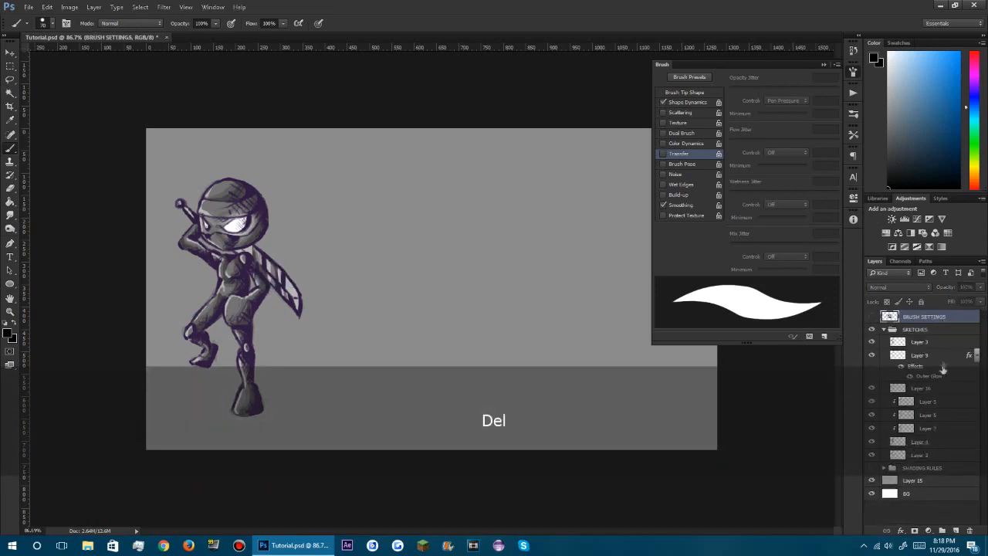
Clip Layer 16 to the character's base together with Layers 5, 6 and 7.
click(920, 400)
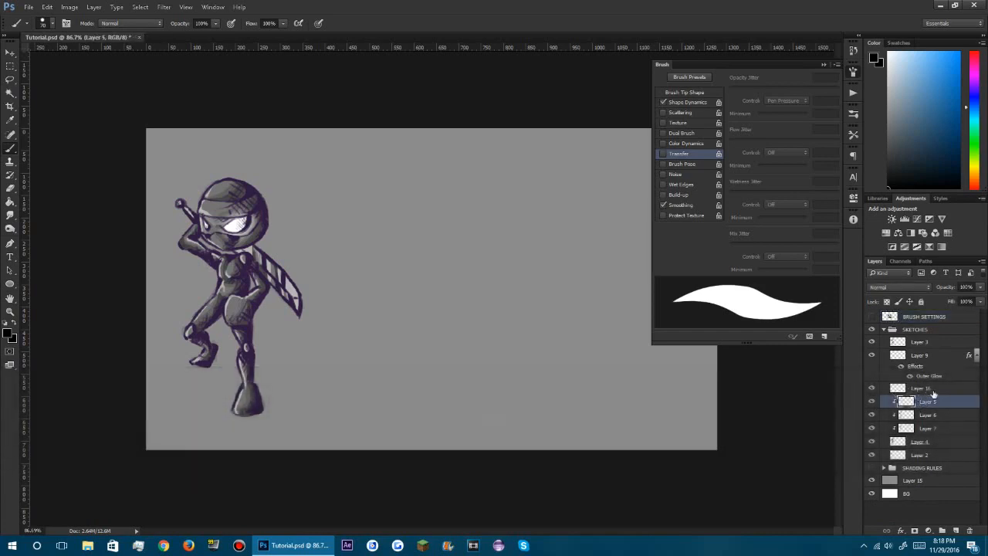
click(920, 388)
key(alt+BackSpace)
alt+click(934, 394)
Add two new empty layers above the BRUSH SETTINGS layer.
click(926, 319)
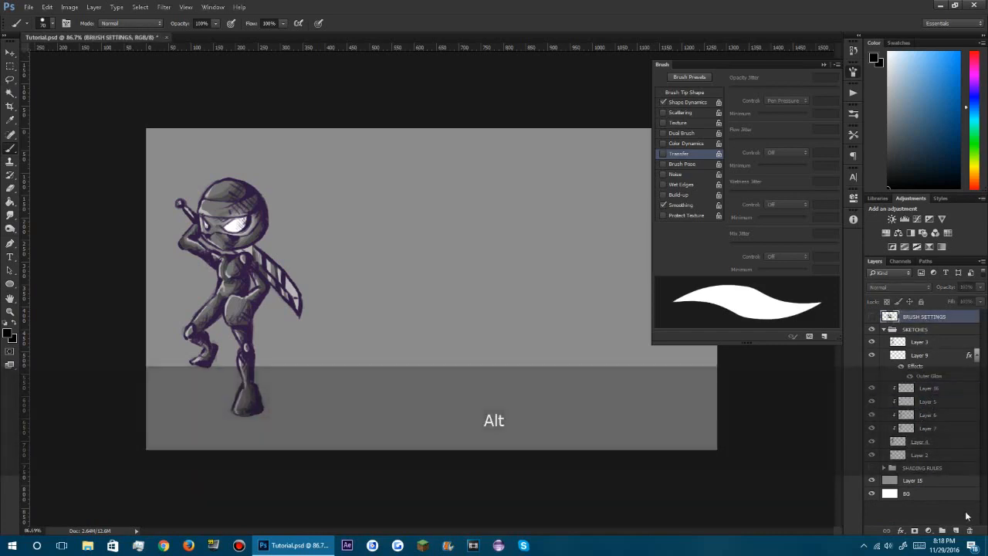
click(956, 531)
click(956, 531)
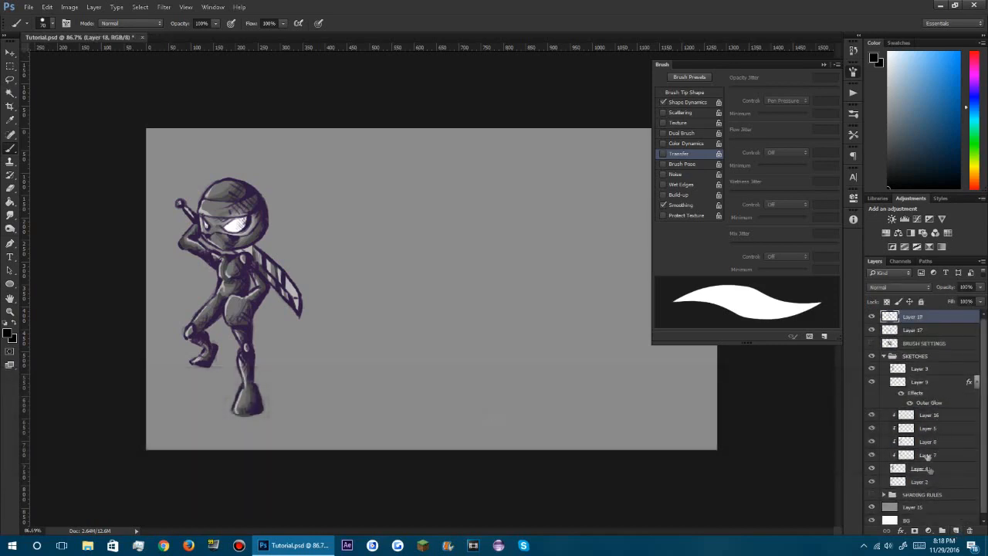
Set the blend mode of Layer 16 to Color.
click(925, 421)
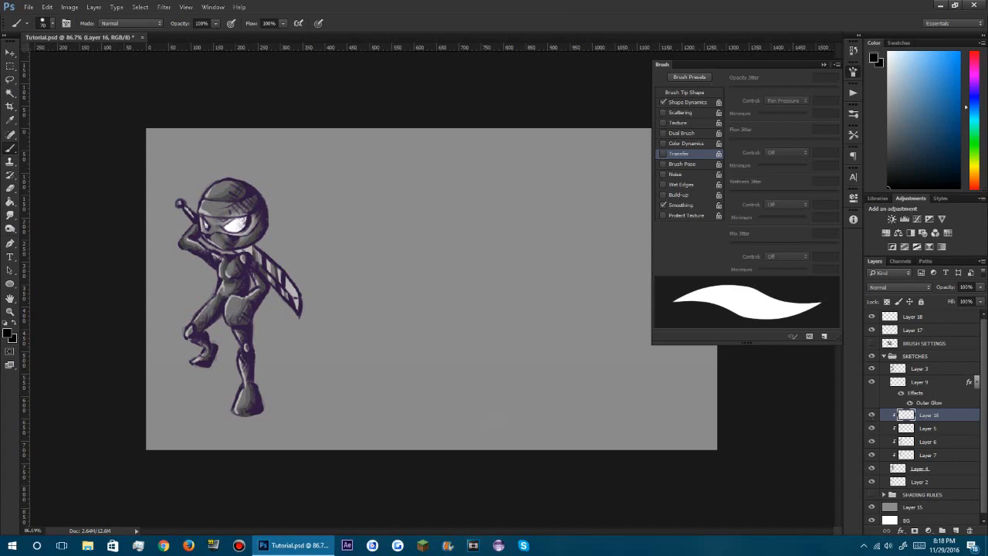
click(900, 286)
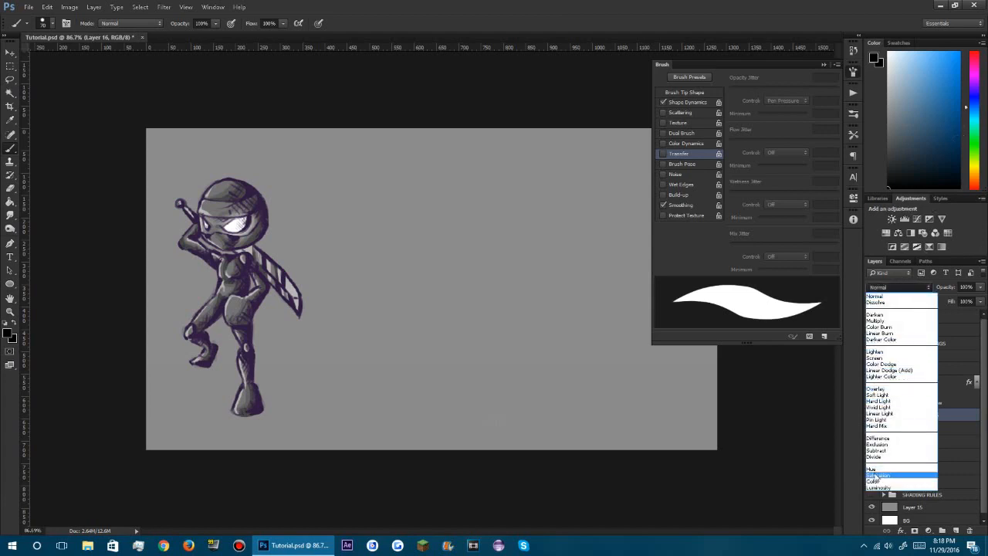
click(875, 482)
Choose a bright saturated blue and paint over the character's whole body, head and limbs on Layer 16.
click(960, 53)
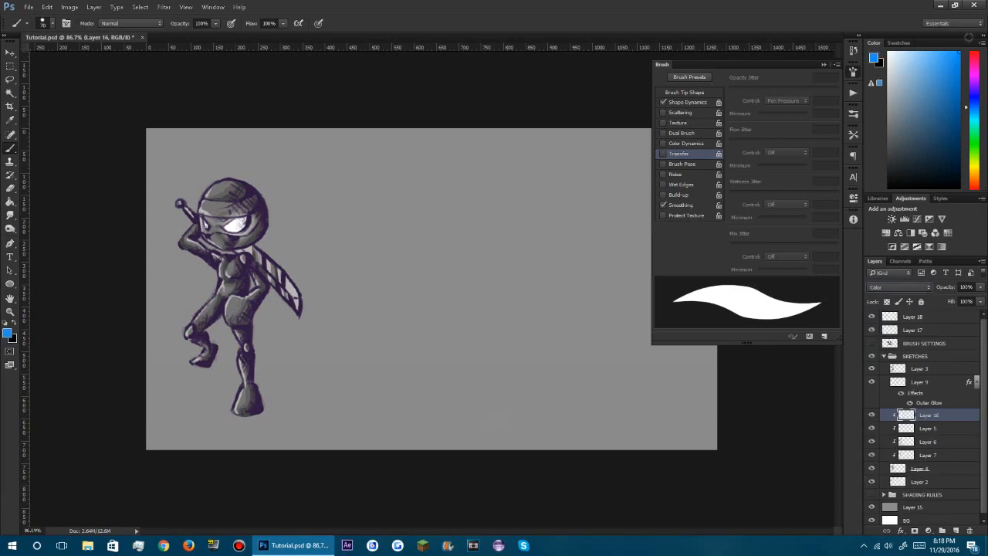
key(])
drag(213, 298, 219, 304)
mouse_move(227, 306)
mouse_down()
mouse_move(238, 315)
mouse_move(205, 361)
mouse_up()
drag(245, 378, 249, 409)
mouse_move(228, 289)
mouse_down()
mouse_move(235, 263)
mouse_move(190, 237)
mouse_up()
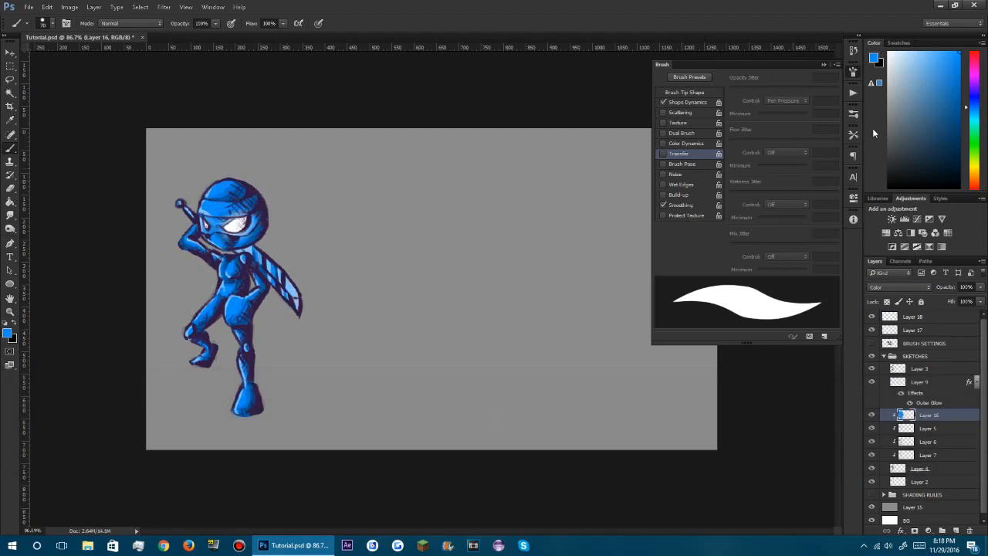
Turn on pen pressure for opacity, choose a pale blue and mute the character's colour on Layer 16.
click(232, 24)
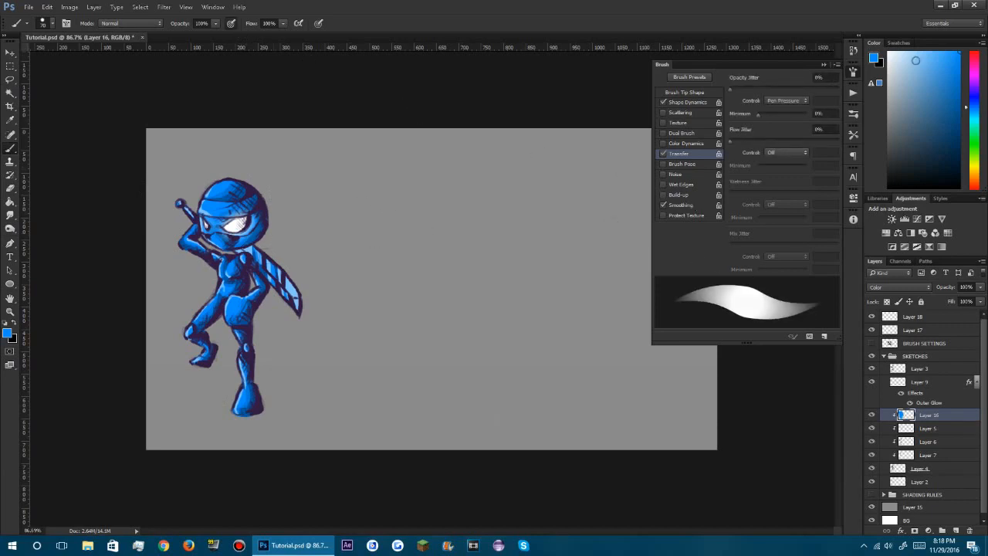
click(912, 51)
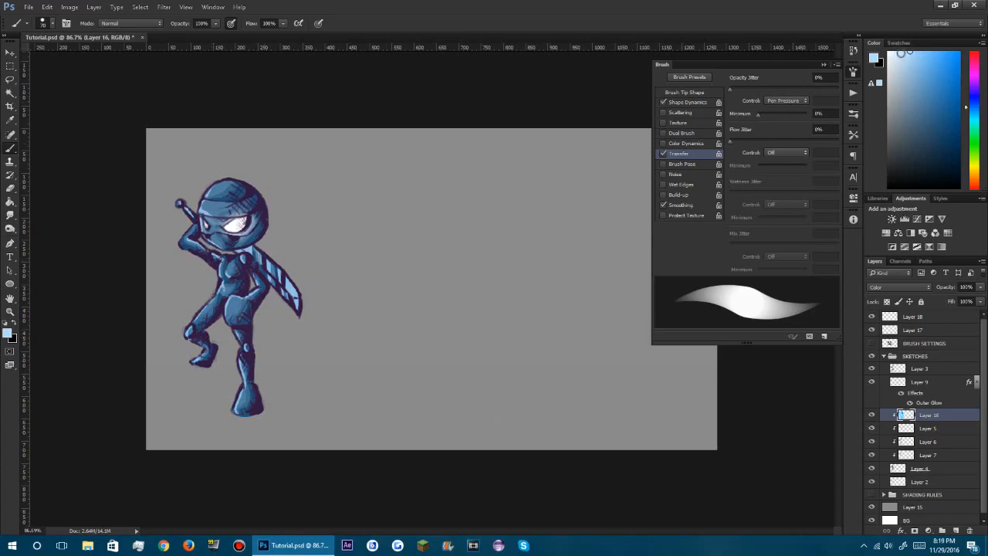
Recolour the character on Layer 16 with a dark grey-blue, a dark navy and a bright saturated blue in turn.
click(948, 61)
mouse_move(952, 125)
mouse_down()
mouse_move(959, 166)
mouse_move(919, 178)
mouse_move(899, 149)
mouse_move(960, 178)
mouse_move(896, 88)
mouse_move(894, 166)
mouse_up()
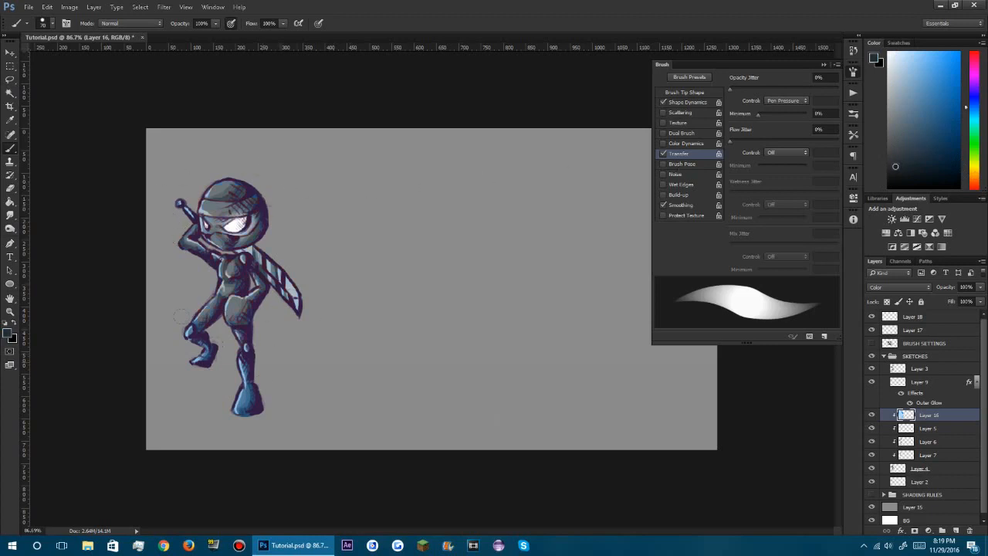
drag(919, 163, 959, 158)
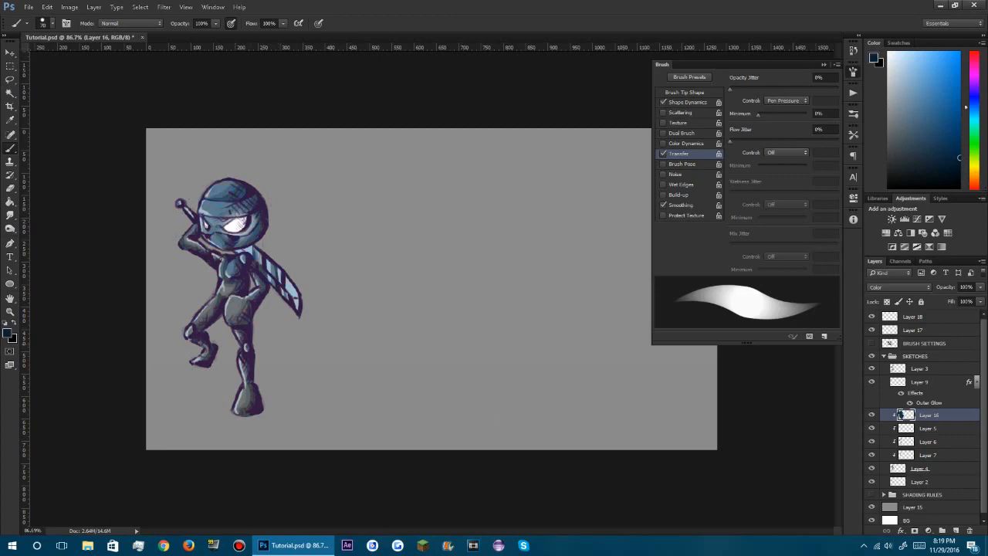
drag(942, 85, 970, 36)
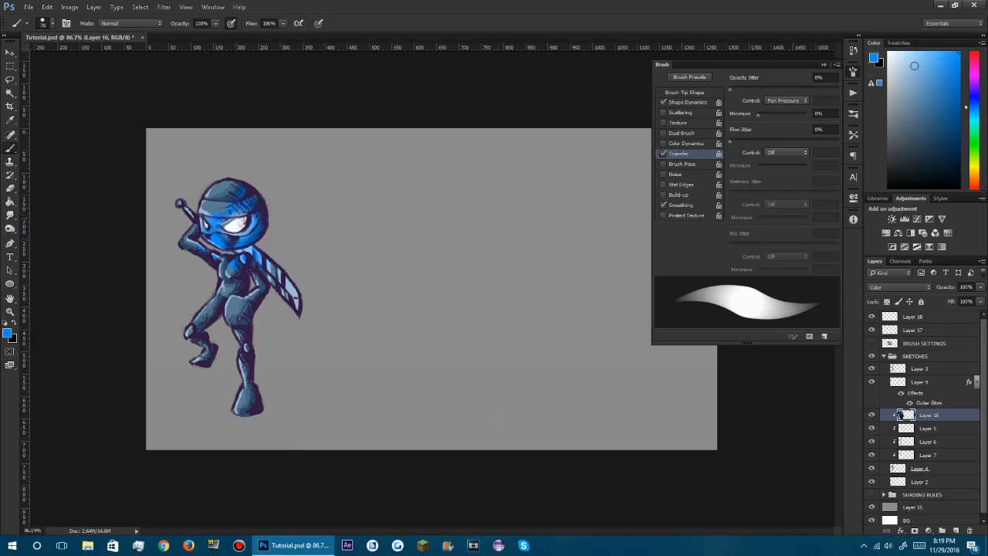
Set Layer 16 to Overlay and paint the bright blue over the character's head, sword, arm, torso and legs.
click(901, 286)
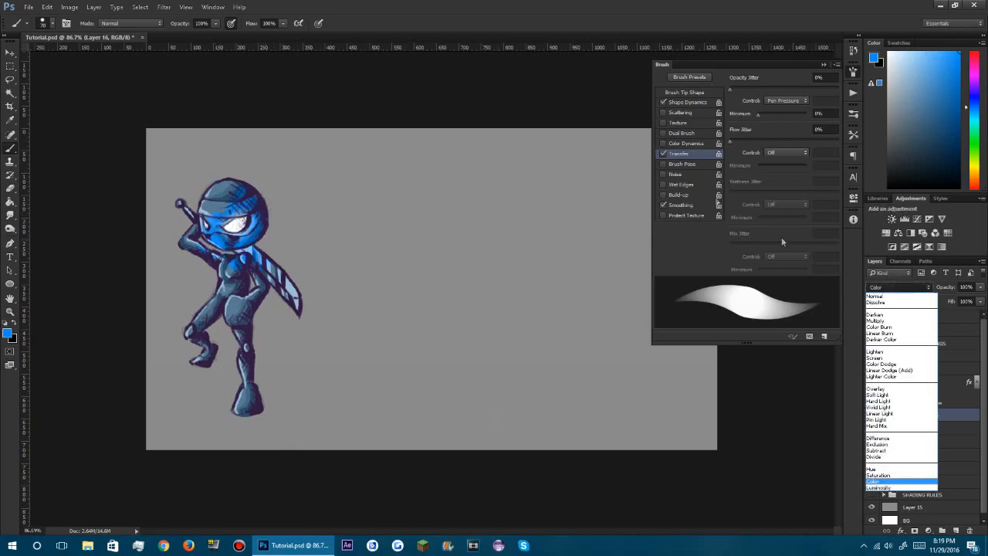
click(873, 390)
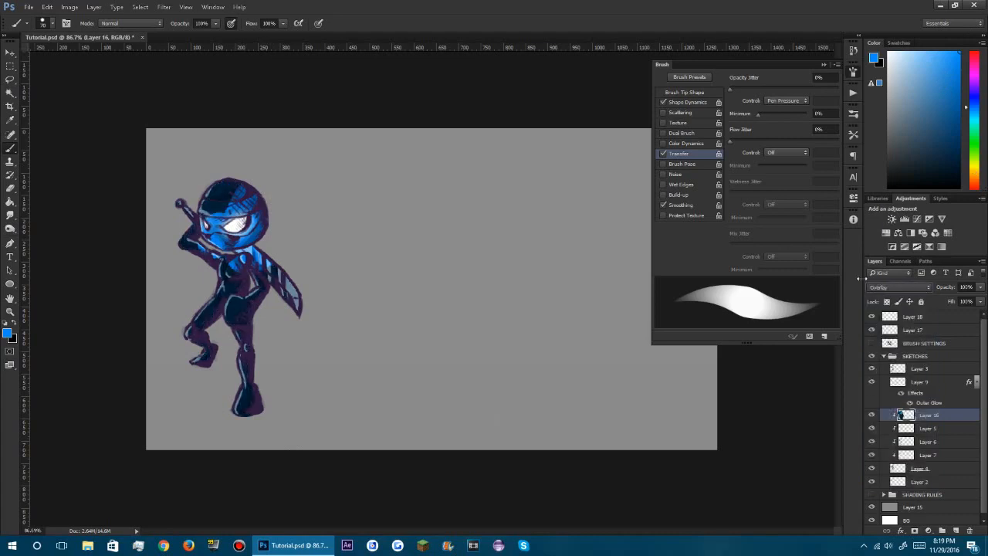
mouse_move(236, 189)
mouse_down()
mouse_move(235, 208)
mouse_move(212, 195)
mouse_move(204, 219)
mouse_up()
drag(294, 295, 267, 267)
drag(193, 230, 188, 246)
drag(229, 261, 247, 408)
mouse_move(215, 304)
mouse_down()
mouse_move(194, 332)
mouse_move(202, 360)
mouse_up()
Repaint the whole character light blue on Layer 16 and cover the head, arms, hips and raised leg with dark blue.
click(919, 52)
mouse_move(232, 189)
mouse_down()
mouse_move(255, 232)
mouse_move(224, 286)
mouse_move(247, 410)
mouse_up()
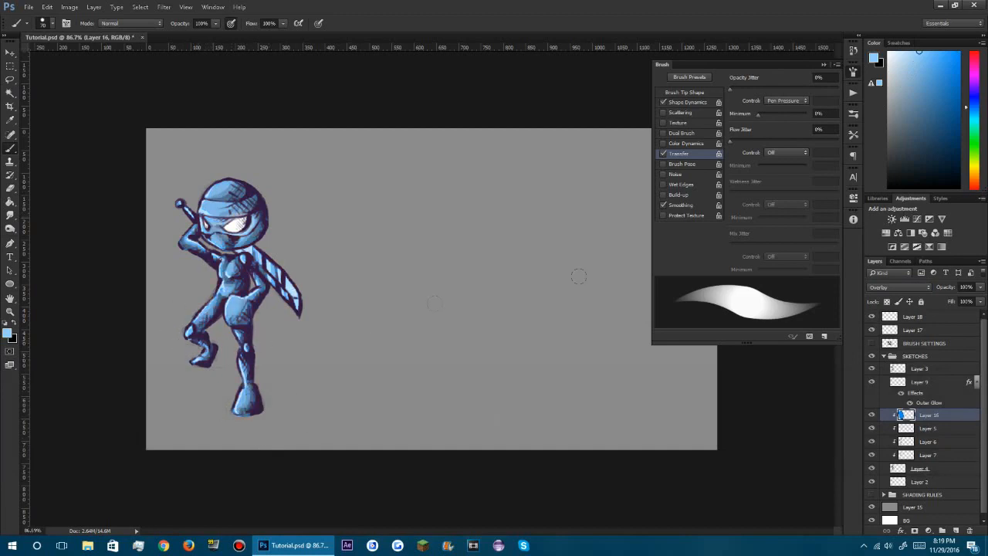
click(955, 135)
mouse_move(239, 186)
mouse_down()
mouse_move(255, 217)
mouse_move(220, 231)
mouse_move(216, 255)
mouse_move(189, 245)
mouse_up()
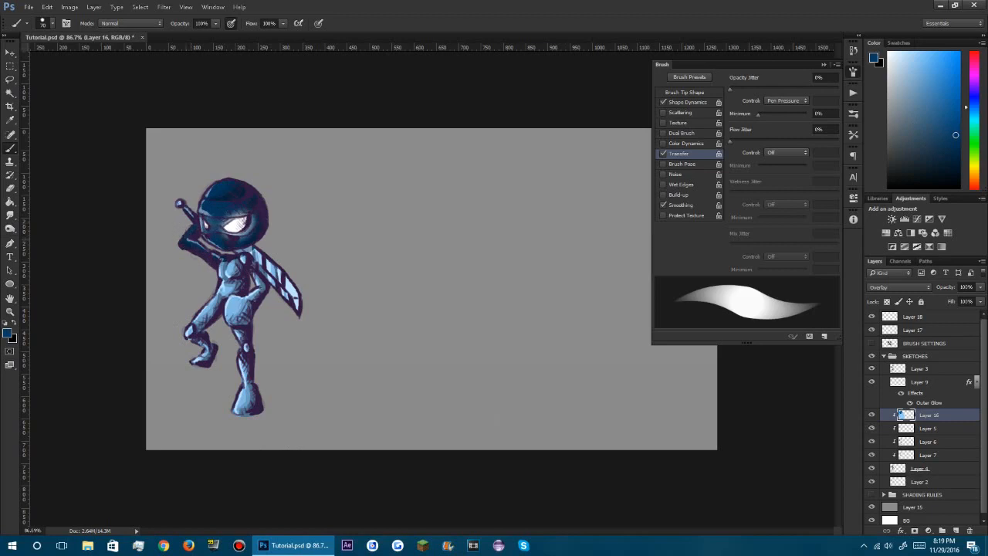
mouse_move(263, 287)
mouse_down()
mouse_move(238, 315)
mouse_move(262, 287)
mouse_up()
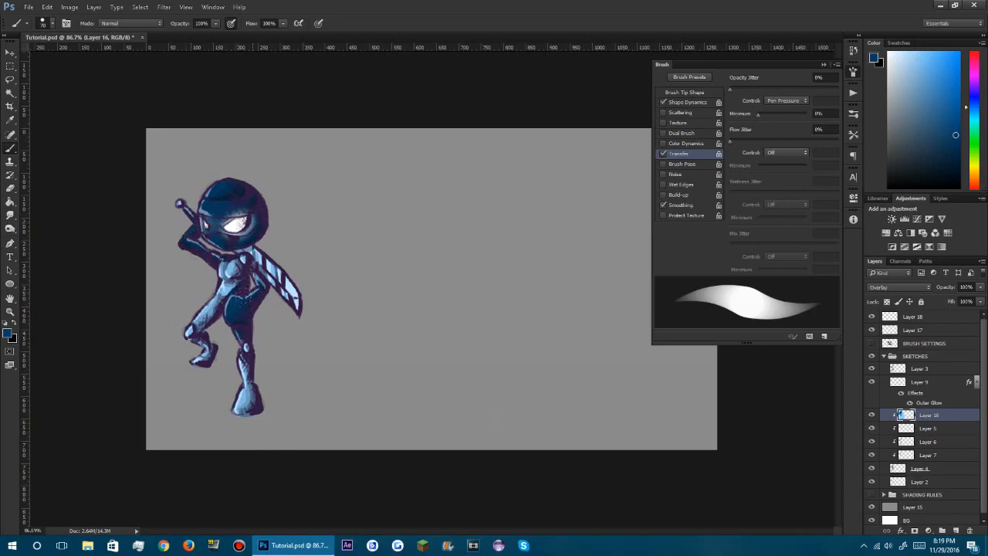
drag(187, 331, 181, 323)
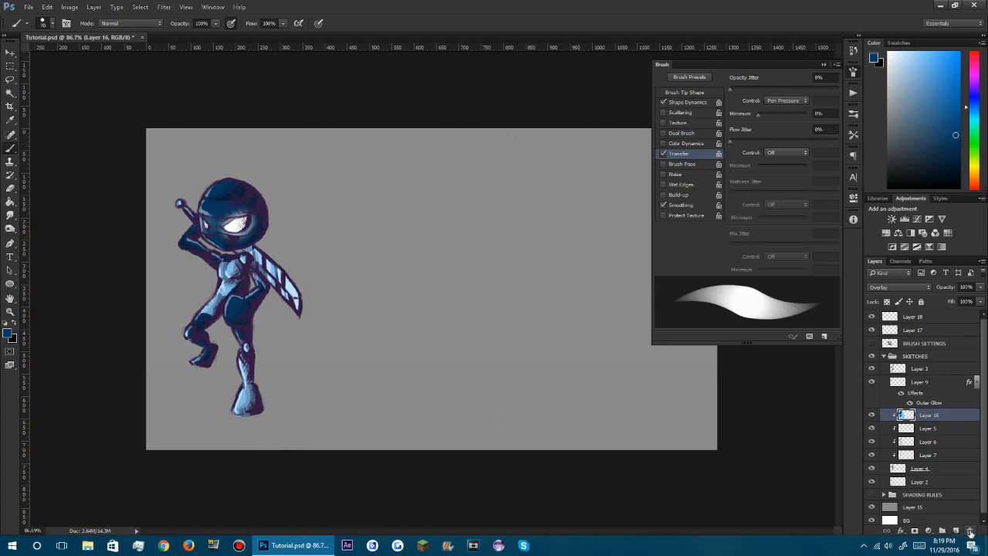
Choose a darker navy, reduce the brush to 30 px and deepen the shading on the raised leg and torso.
click(959, 154)
key(bracketleft)
key(bracketleft)
key(bracketleft)
key(bracketleft)
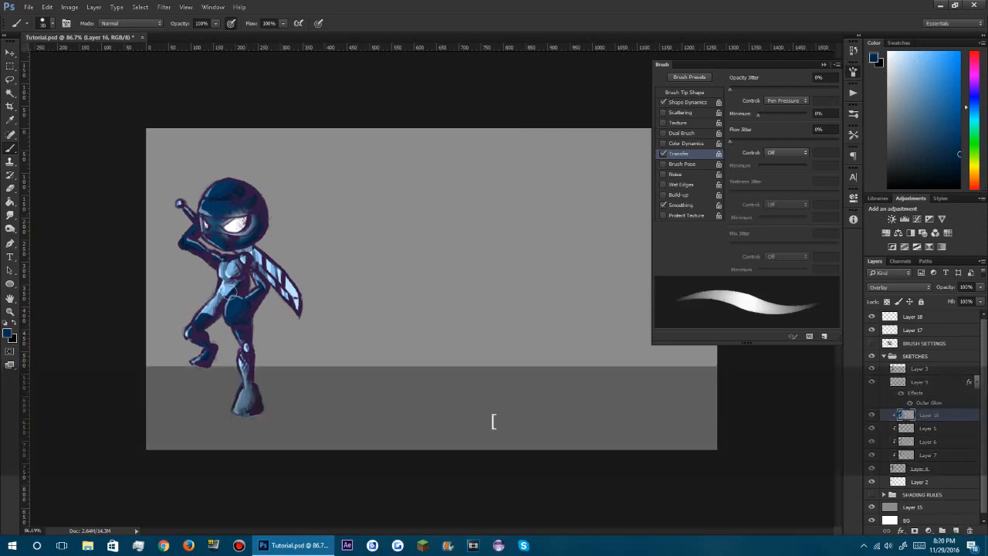
drag(211, 289, 191, 323)
mouse_move(235, 268)
mouse_down()
mouse_move(244, 261)
mouse_move(262, 280)
mouse_up()
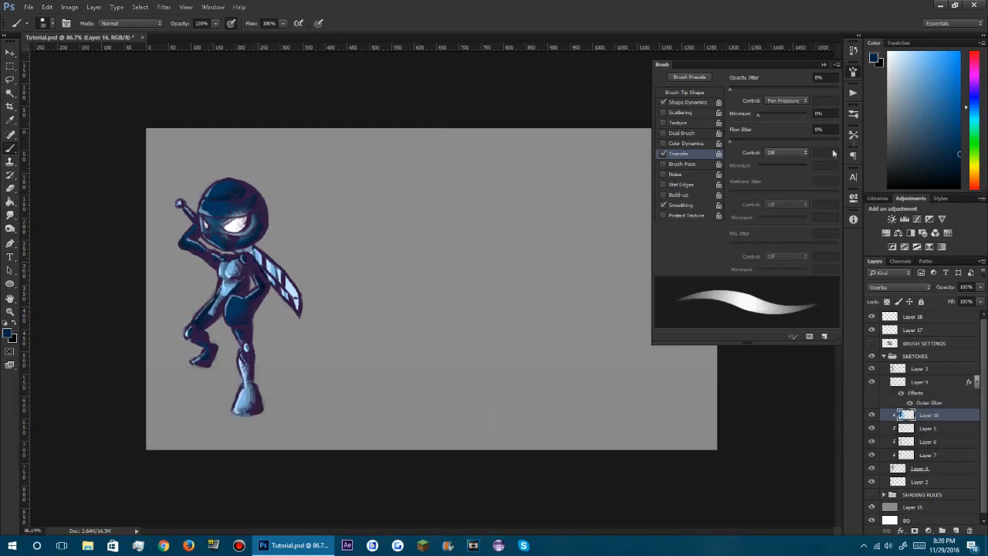
Choose a brighter blue and paint it over the torso, blade, lower leg, foot and head on Layer 16.
click(960, 74)
drag(222, 281, 216, 302)
drag(261, 253, 306, 318)
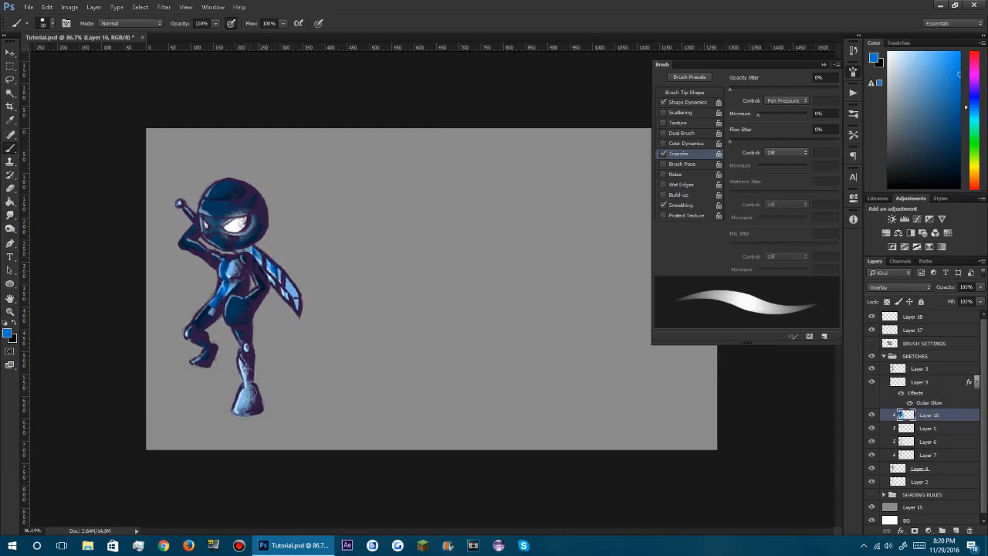
drag(247, 366, 250, 421)
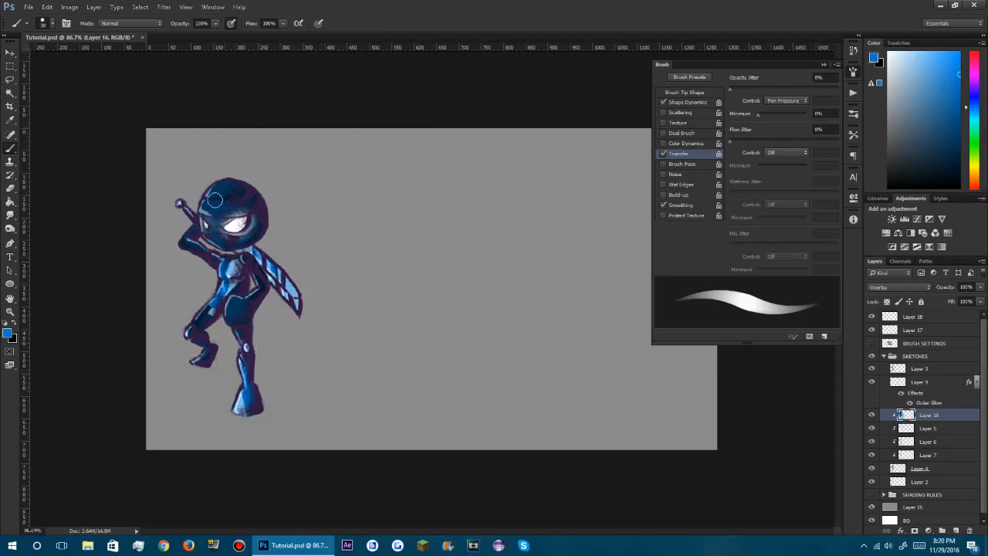
mouse_move(230, 192)
mouse_down()
mouse_move(220, 186)
mouse_move(229, 183)
mouse_up()
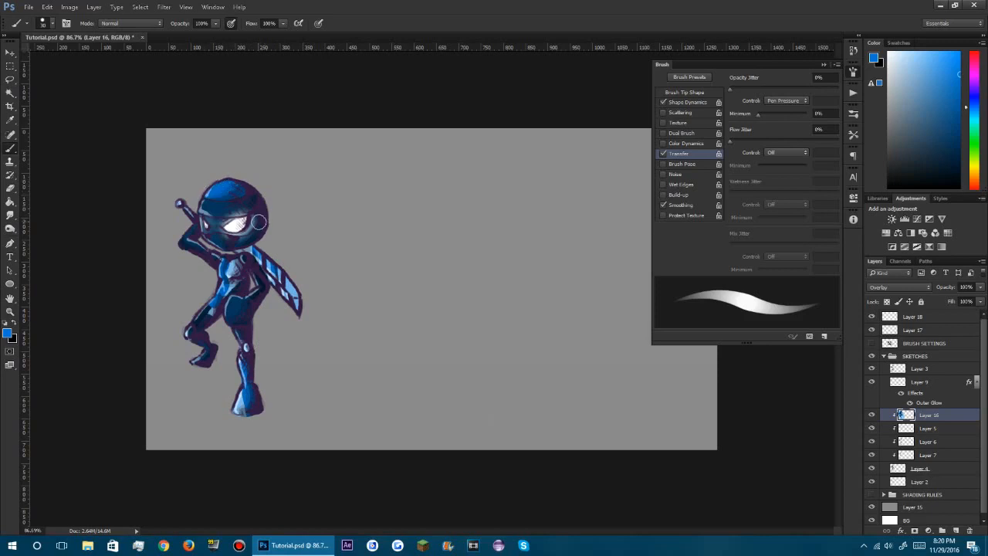
drag(214, 227, 206, 223)
Add a clipped layer above Layer 16, set its blend mode to Color and choose a bright saturated violet.
click(956, 531)
alt+click(904, 421)
click(903, 287)
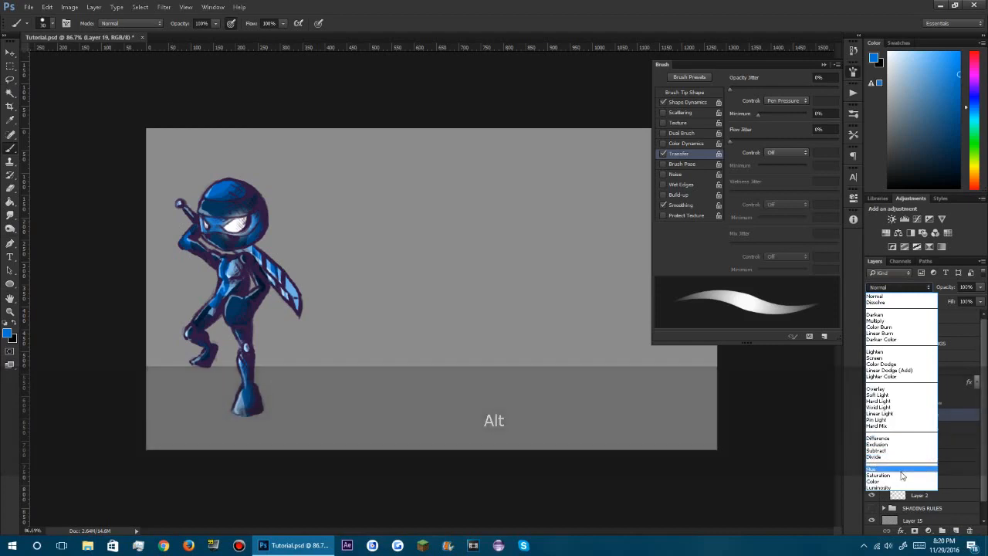
click(901, 483)
click(971, 87)
drag(931, 69, 959, 44)
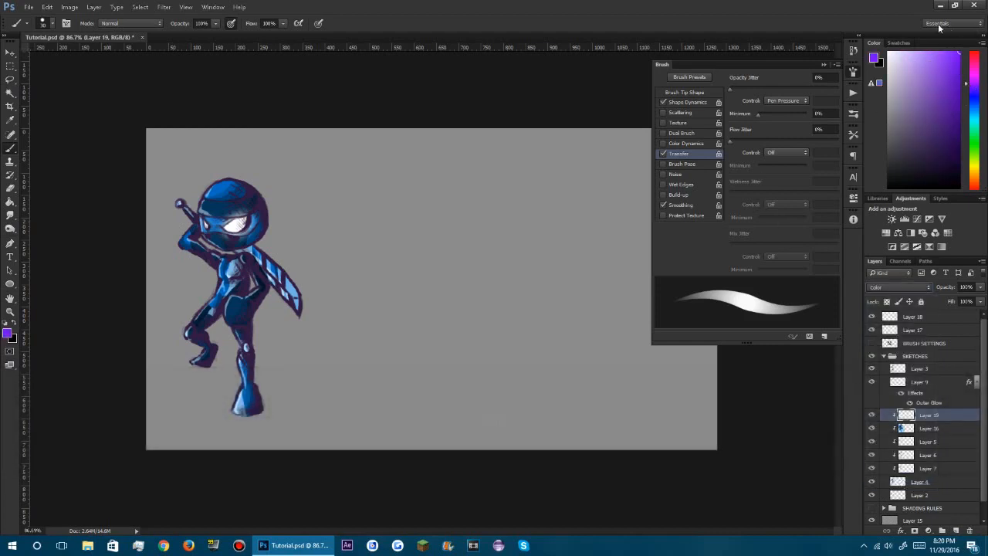
Enlarge the brush, paint the whole character violet on the new clipped layer and tone it down with a dark purple.
key(])
key(bracketright)
key(bracketright)
key(bracketright)
drag(193, 173, 221, 195)
key(bracketleft)
key(bracketleft)
mouse_move(222, 239)
mouse_down()
mouse_move(202, 229)
mouse_move(188, 241)
mouse_move(220, 257)
mouse_up()
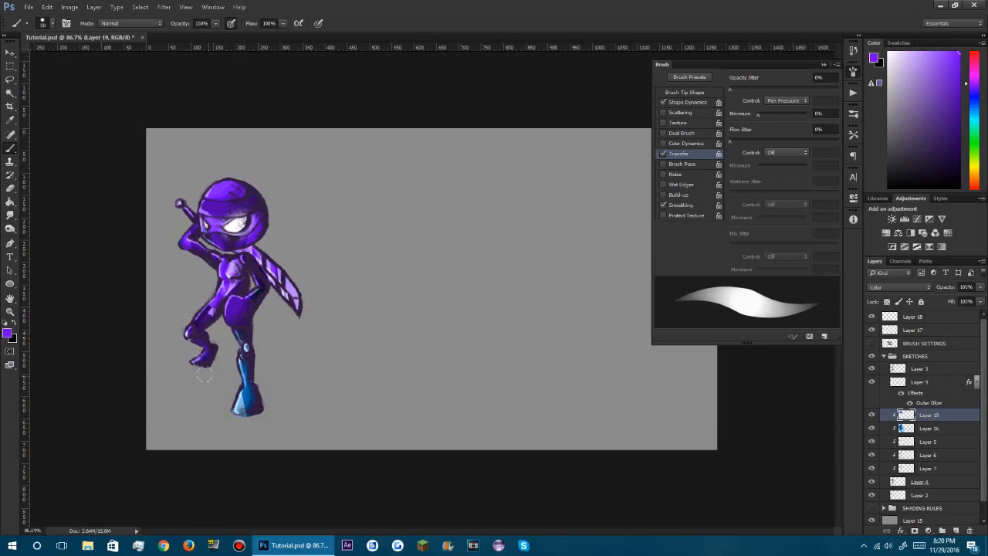
drag(244, 409, 242, 415)
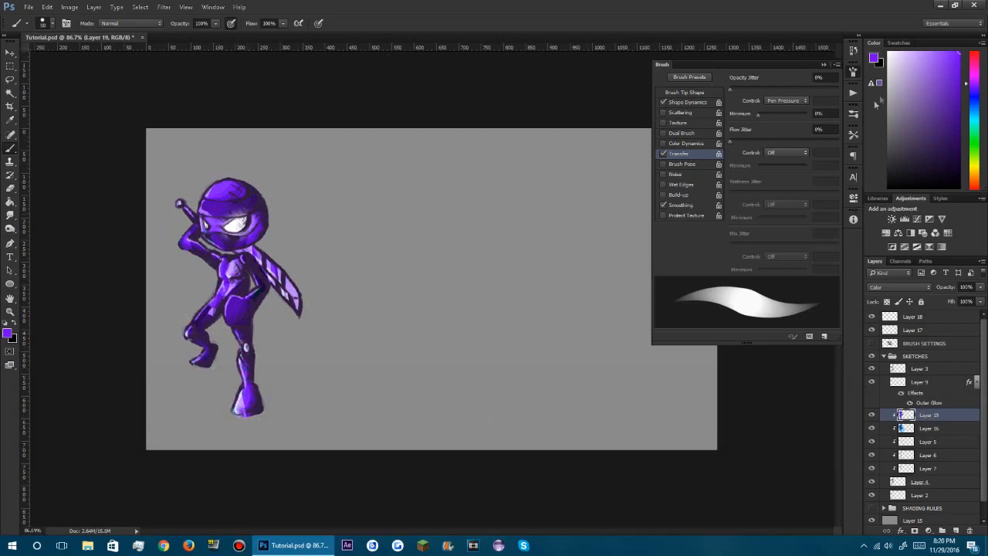
click(959, 148)
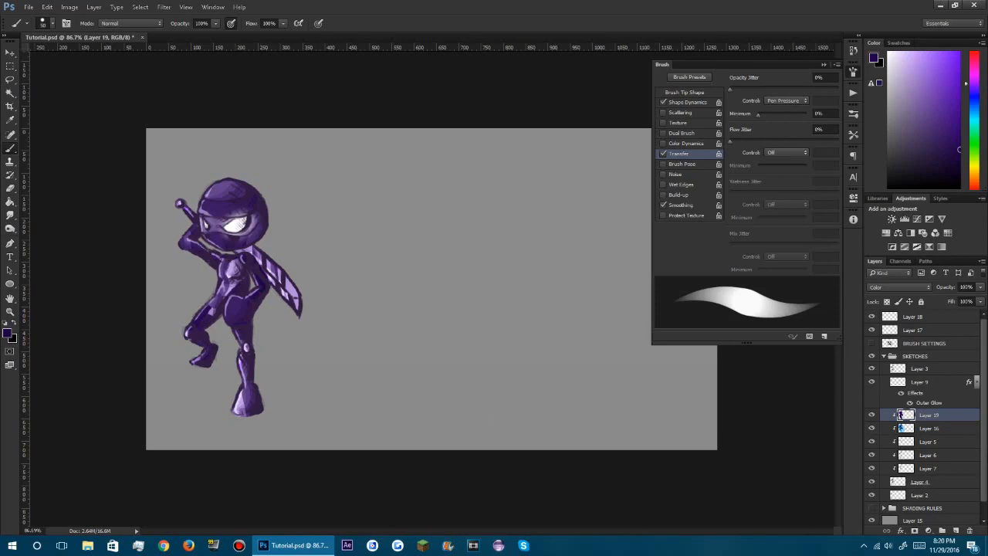
Delete the violet layer and Layer 16, and collapse the SKETCHES group.
click(971, 532)
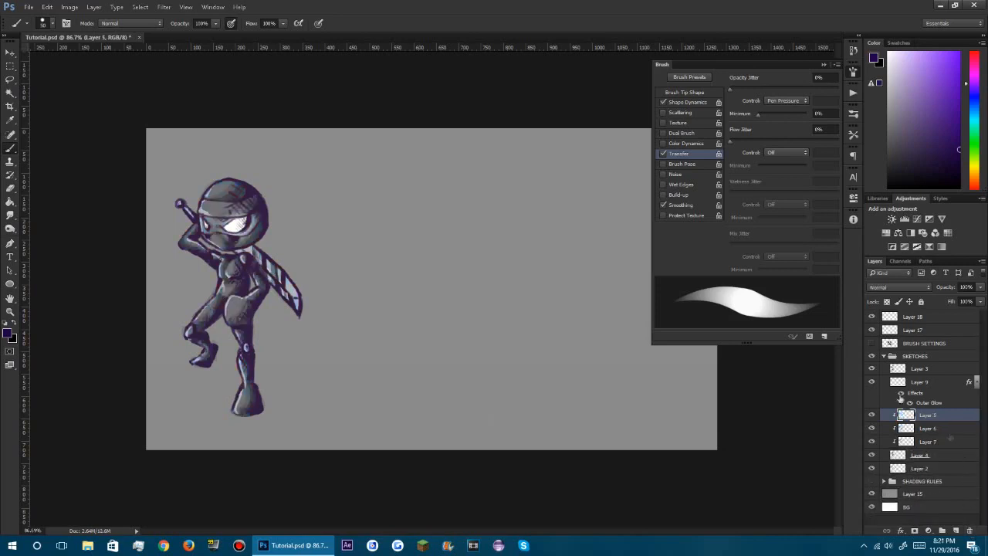
click(884, 356)
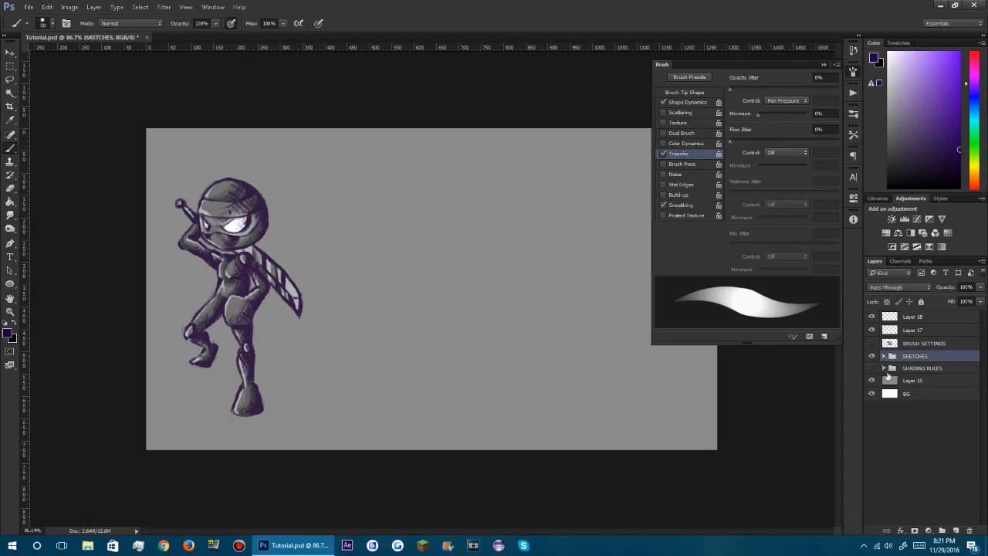
Show and expand the SHADING RULES group, hide SKETCHES, collapse the brush settings and show the Light layer.
click(907, 370)
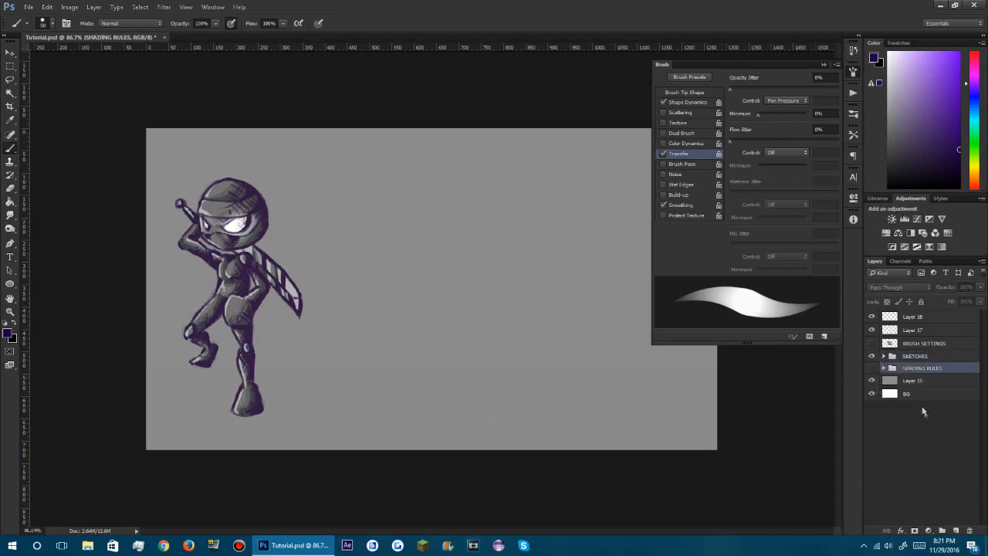
click(873, 368)
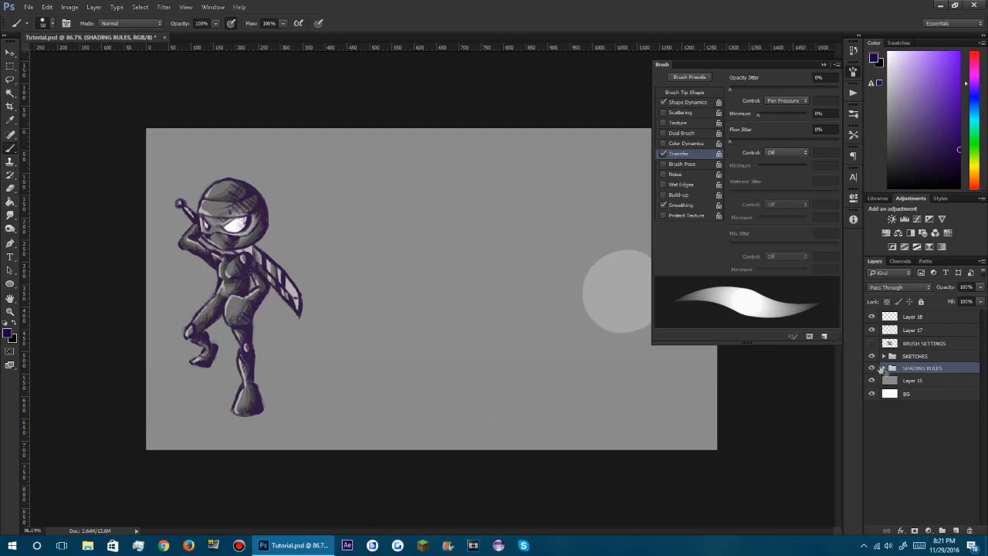
click(885, 369)
click(871, 356)
click(823, 64)
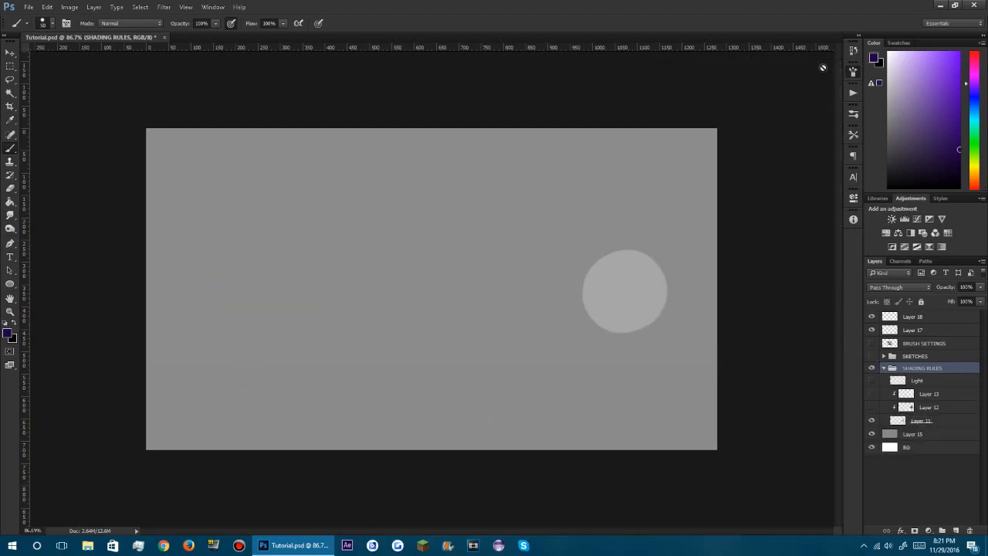
click(873, 381)
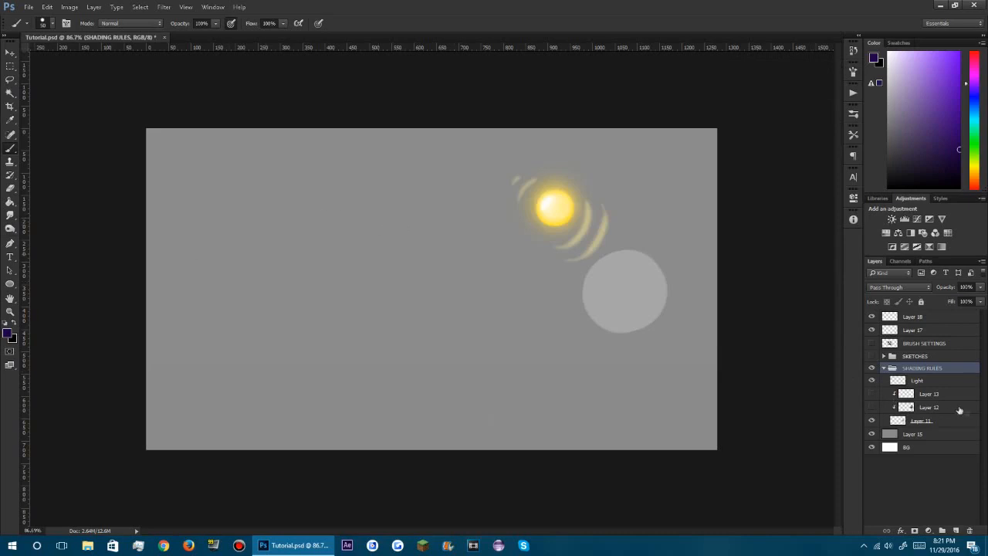
click(918, 321)
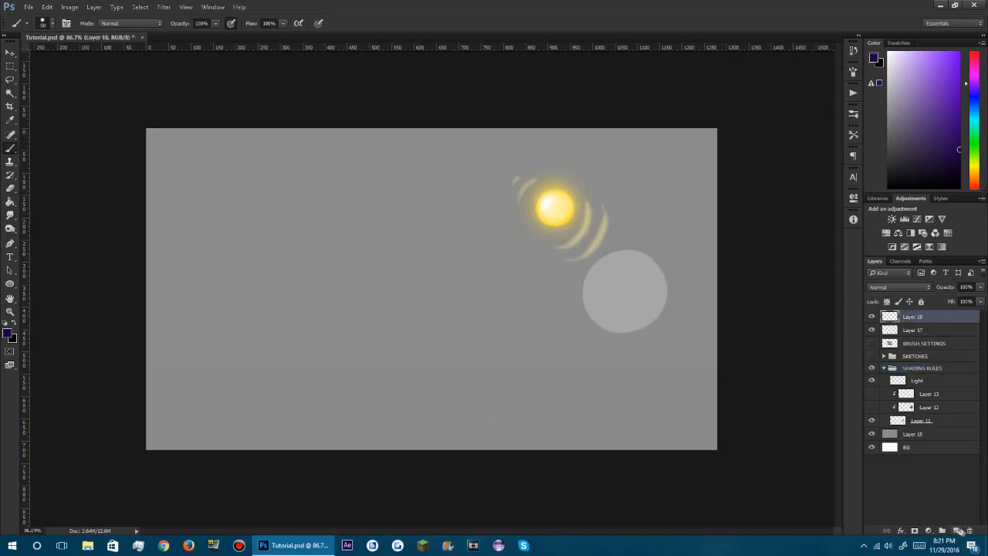
click(957, 531)
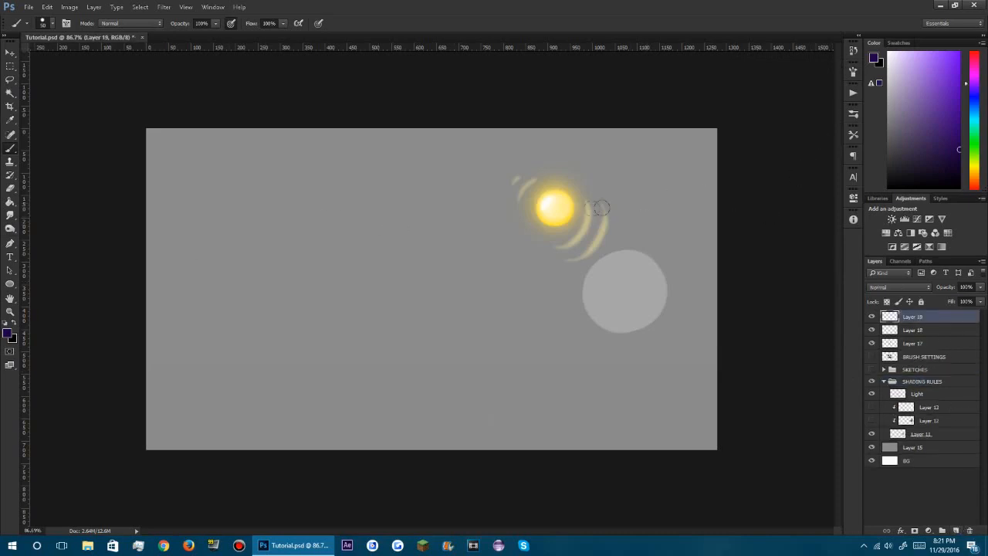
click(969, 531)
On Layer 17, use a small black brush to draw a line from the light to the sphere, circle the contact point and undo the extra arc.
click(911, 330)
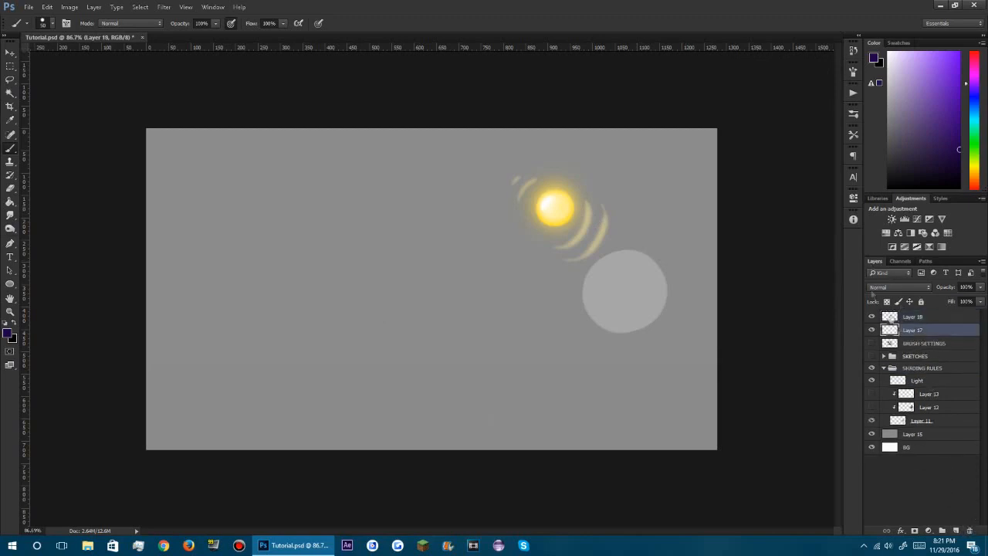
drag(899, 180, 883, 205)
key(bracketleft)
key(bracketleft)
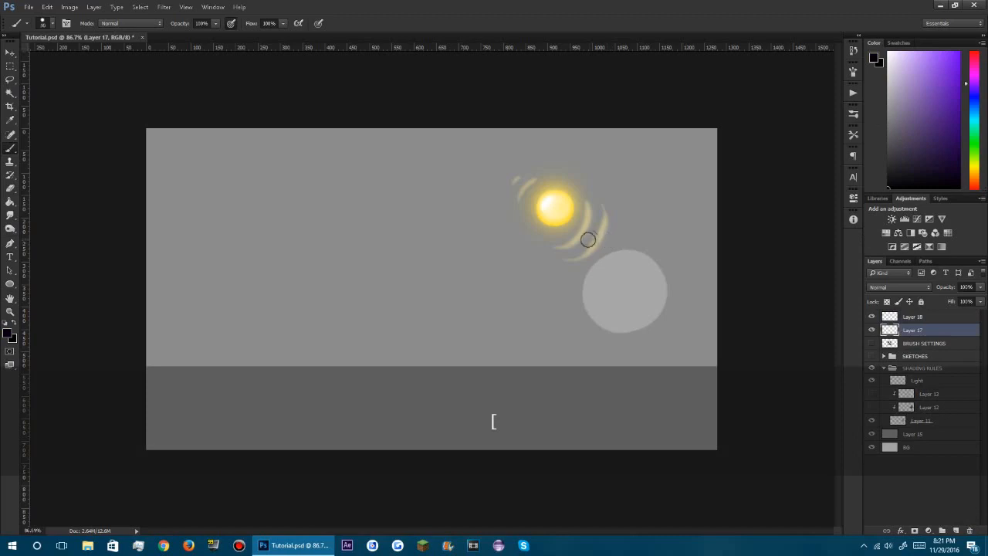
key(bracketleft)
key(bracketright)
mouse_move(571, 226)
mouse_down()
mouse_move(607, 271)
mouse_move(618, 263)
mouse_move(592, 296)
mouse_up()
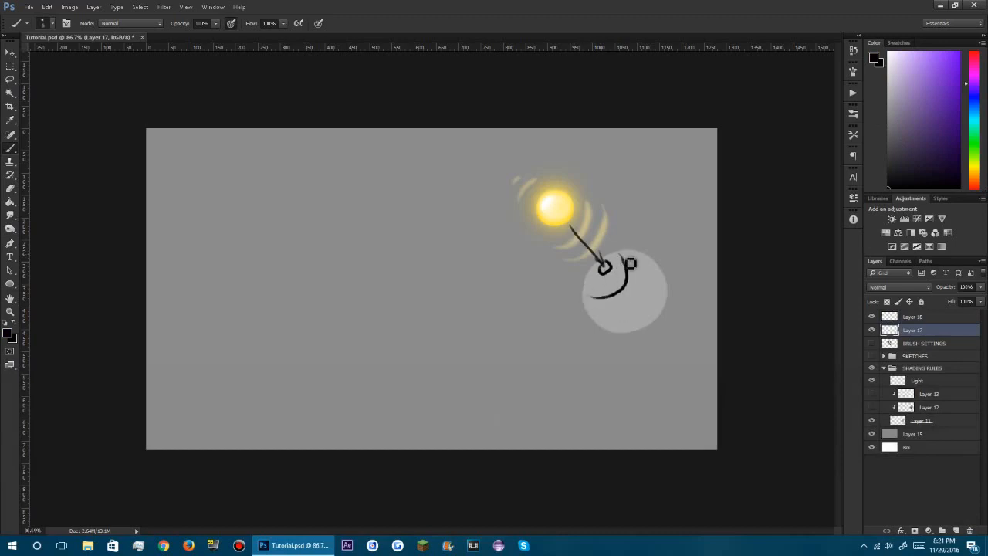
key(ctrl+alt+z)
key(ctrl+alt+z)
Draw curved contour lines around the sphere from the contact point and hatch the side facing away from the light.
drag(624, 255, 596, 291)
mouse_move(599, 319)
mouse_down()
mouse_move(659, 274)
mouse_move(638, 331)
mouse_move(624, 267)
mouse_move(654, 315)
mouse_move(627, 270)
mouse_move(673, 293)
mouse_move(624, 275)
mouse_up()
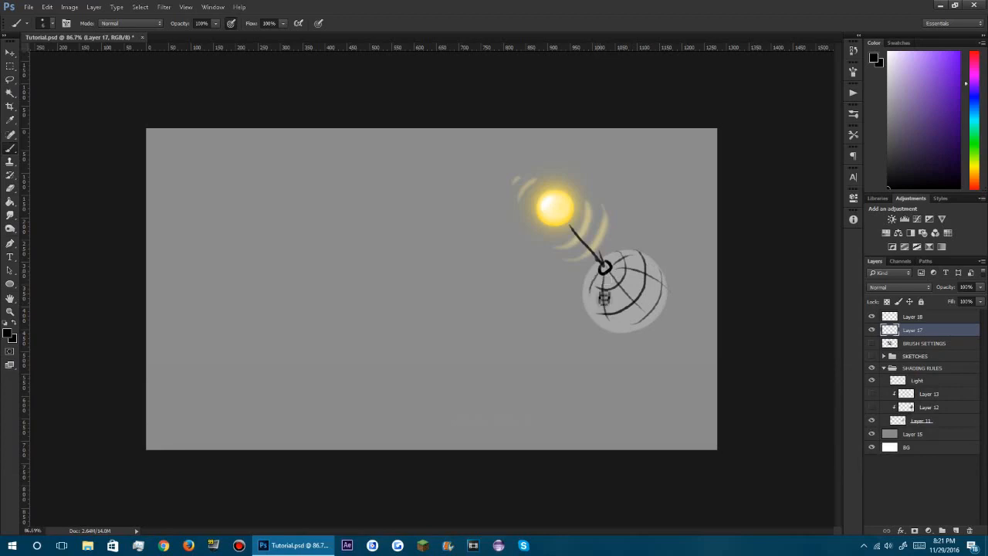
key(ctrl+alt+z)
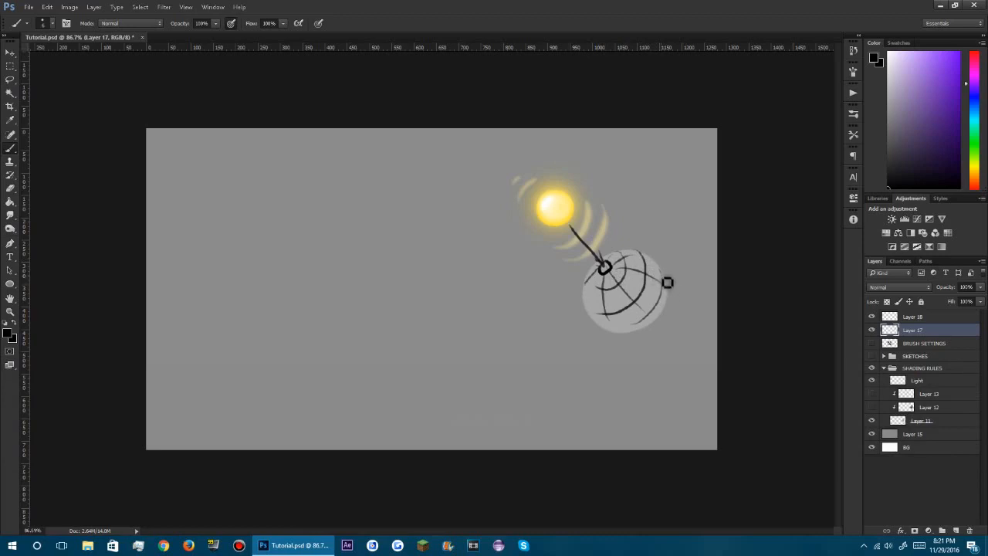
mouse_move(667, 281)
mouse_down()
mouse_move(656, 283)
mouse_move(660, 328)
mouse_move(629, 340)
mouse_move(607, 327)
mouse_up()
mouse_move(652, 291)
mouse_down()
mouse_move(665, 322)
mouse_move(670, 301)
mouse_move(654, 317)
mouse_move(670, 279)
mouse_move(651, 298)
mouse_move(662, 264)
mouse_move(618, 291)
mouse_up()
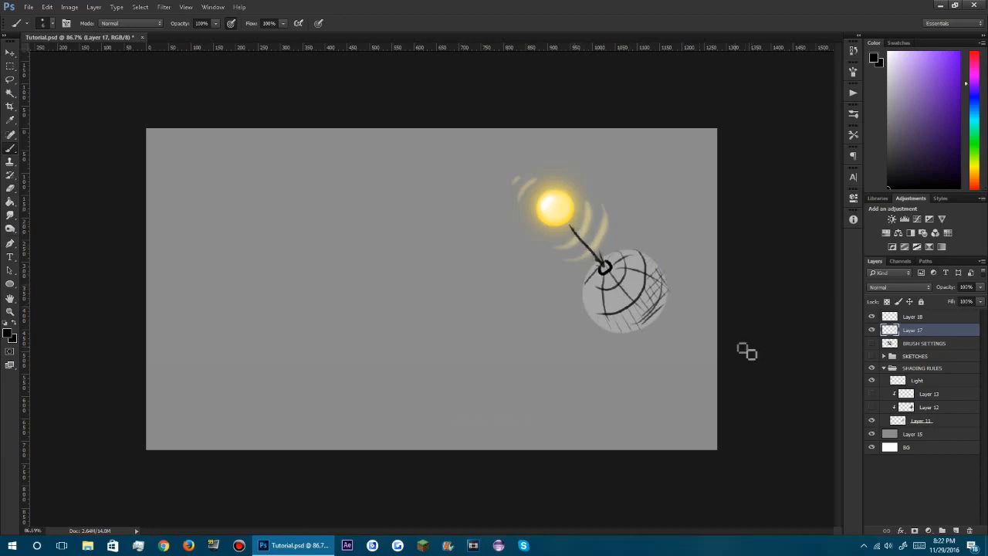
Draw two long, roughly horizontal ground strokes beneath the sphere, redoing the first one.
drag(718, 338, 567, 341)
key(ctrl+alt+z)
key(ctrl+alt+z)
drag(726, 334, 557, 338)
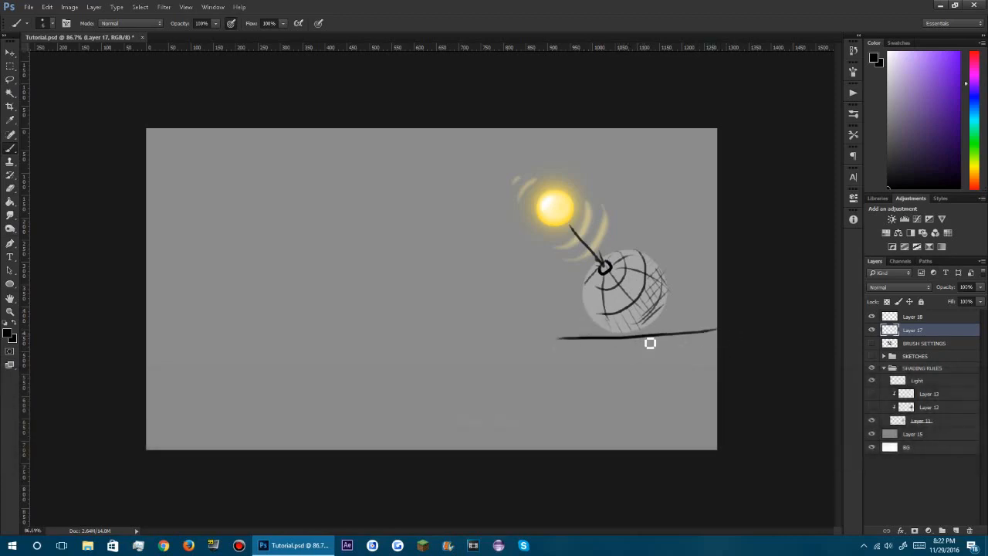
mouse_move(564, 331)
mouse_down()
mouse_move(633, 326)
mouse_move(654, 338)
mouse_move(643, 341)
mouse_move(728, 337)
mouse_up()
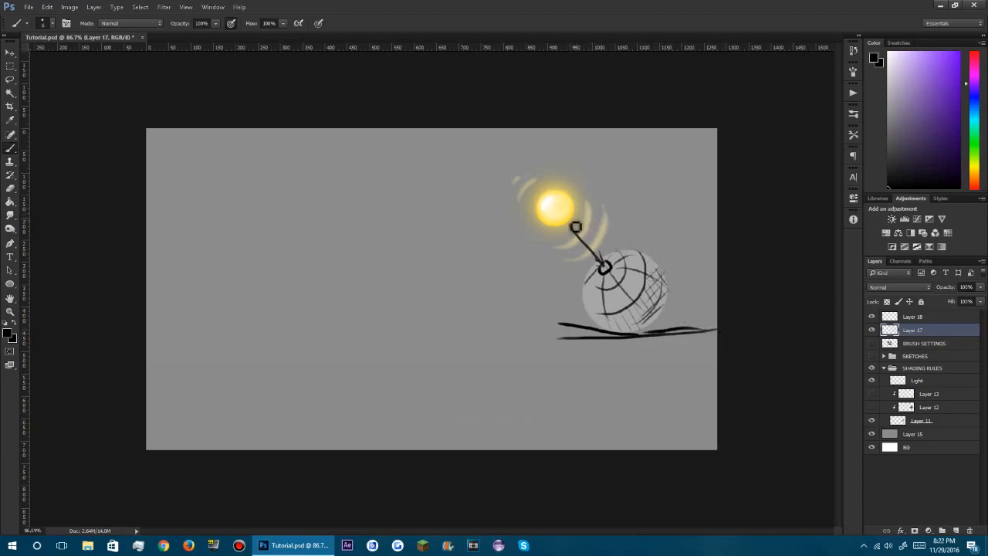
Draw a ray from the light to the sphere's upper edge, continue it to the ground and add an arrow bouncing back.
drag(571, 222, 613, 249)
key(ctrl+alt+z)
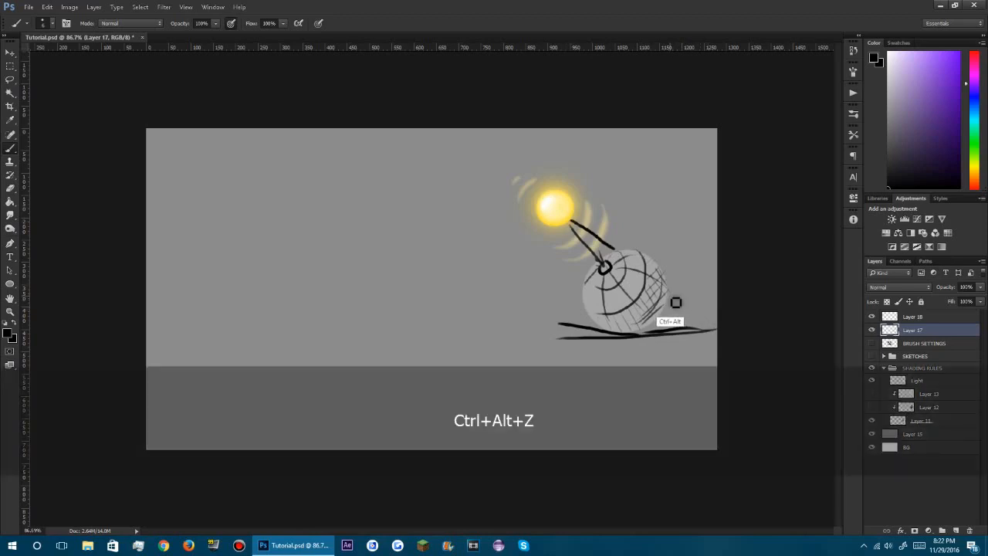
mouse_move(668, 296)
mouse_down()
mouse_move(710, 331)
mouse_move(707, 313)
mouse_move(704, 329)
mouse_move(718, 335)
mouse_move(666, 320)
mouse_up()
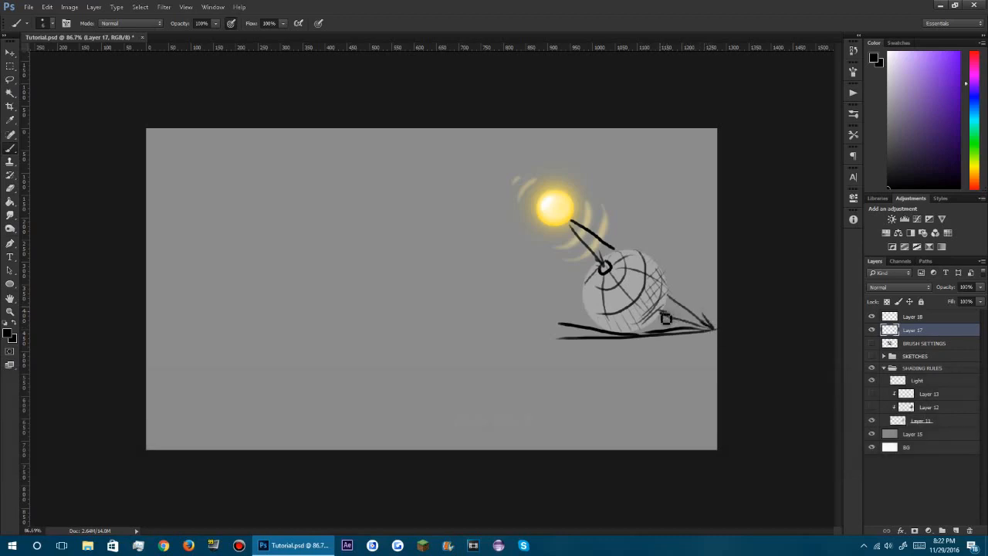
Hatch along the sphere's lower edge and draw a ray from the light to the ground on its near side, bouncing towards the sphere.
mouse_move(669, 282)
mouse_down()
mouse_move(661, 325)
mouse_move(641, 338)
mouse_move(611, 334)
mouse_up()
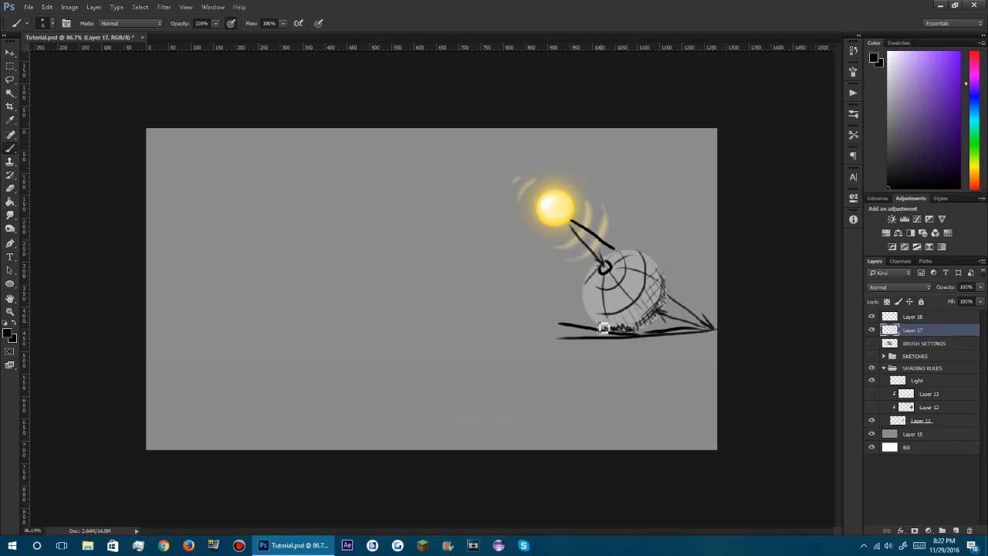
drag(562, 238, 589, 322)
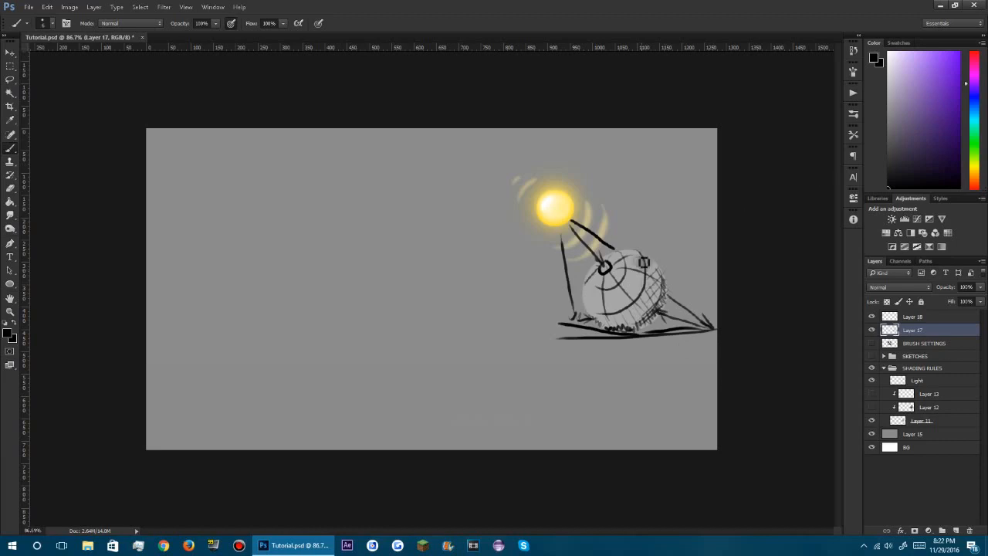
key(ctrl+alt+z)
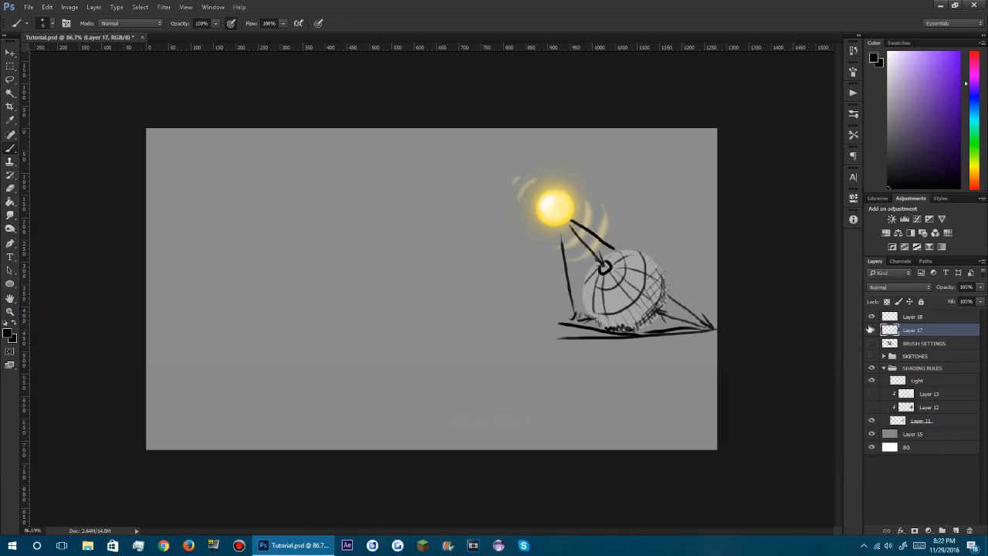
Hide Layer 17 and show the shading and highlight layers, Layer 12 and Layer 13.
click(871, 331)
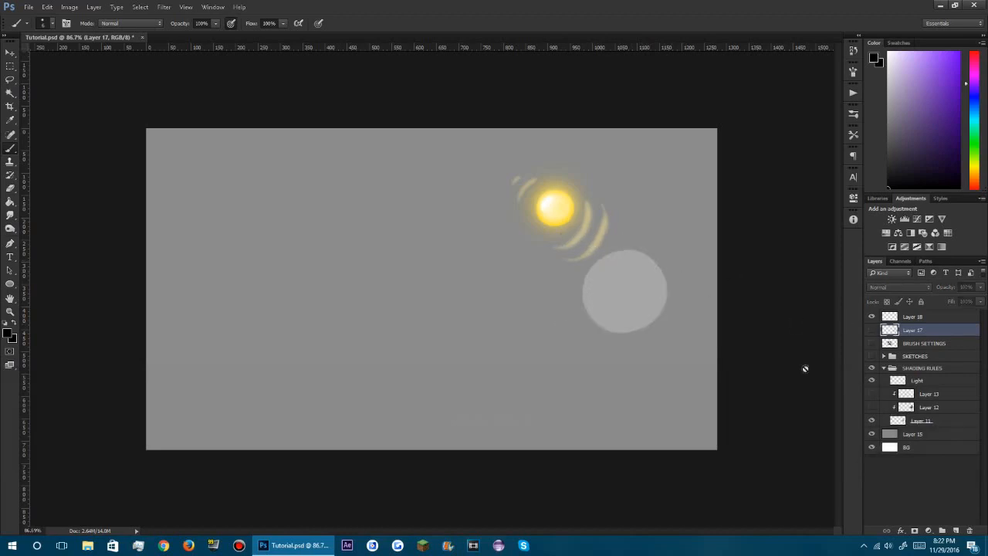
click(872, 408)
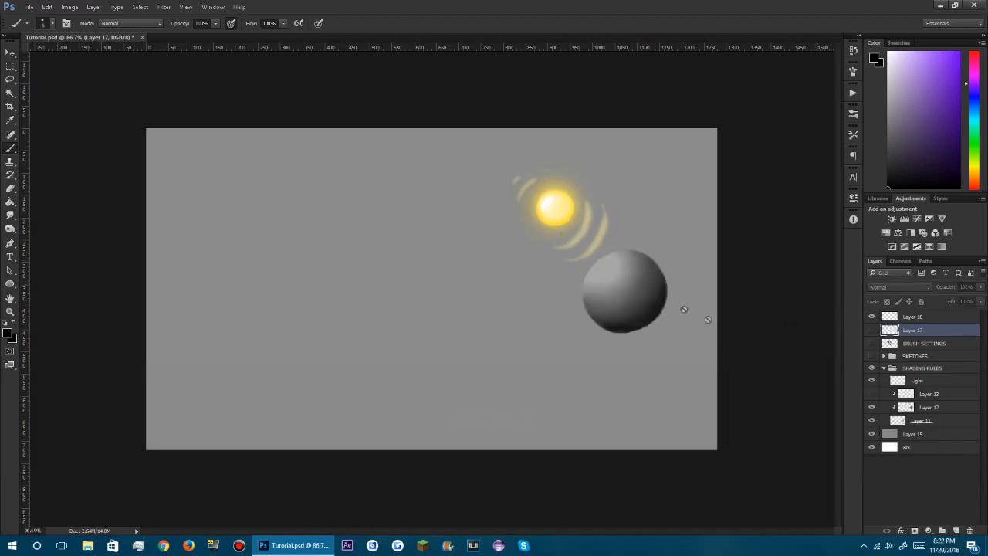
click(872, 394)
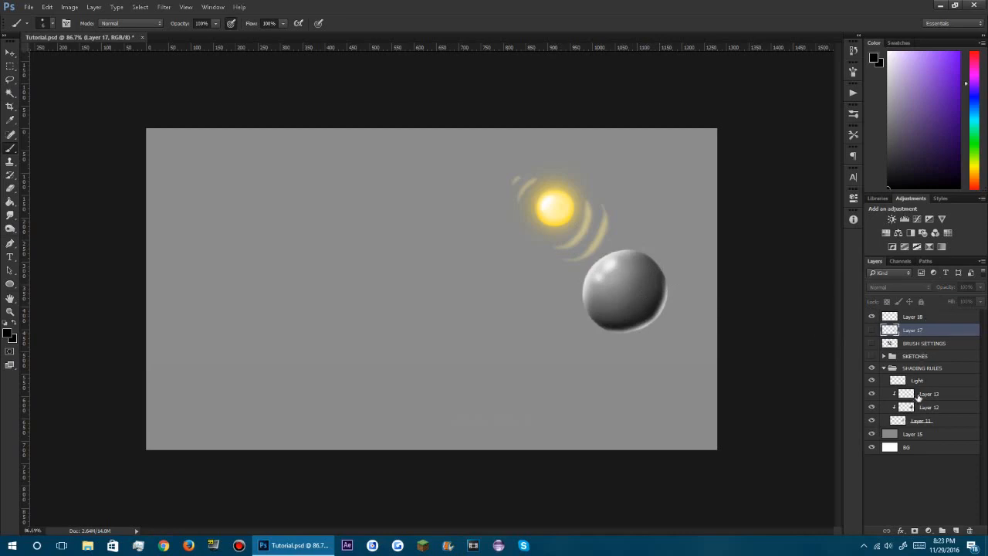
On Layer 13, lasso around the sphere's lower-right half and cut the rim light out of the layer.
click(919, 396)
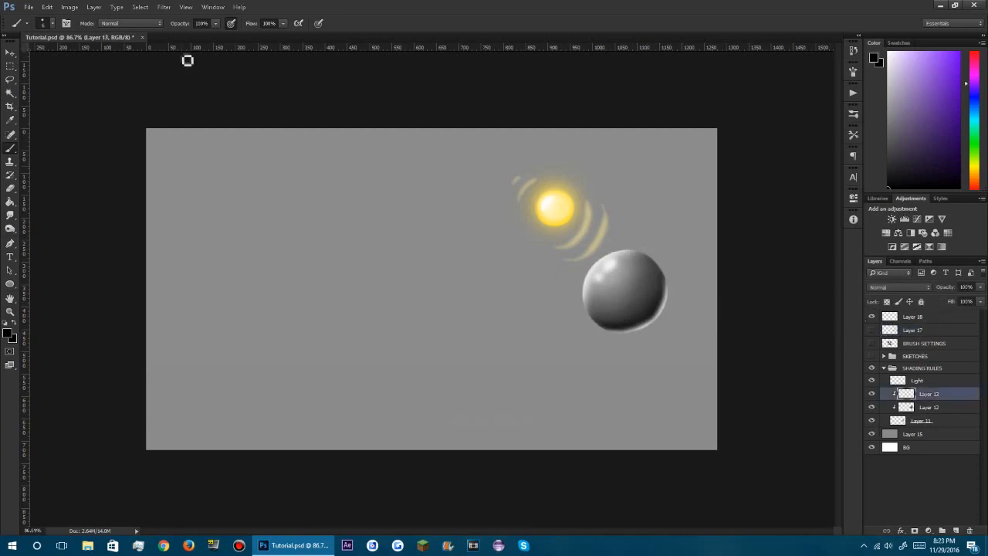
click(11, 78)
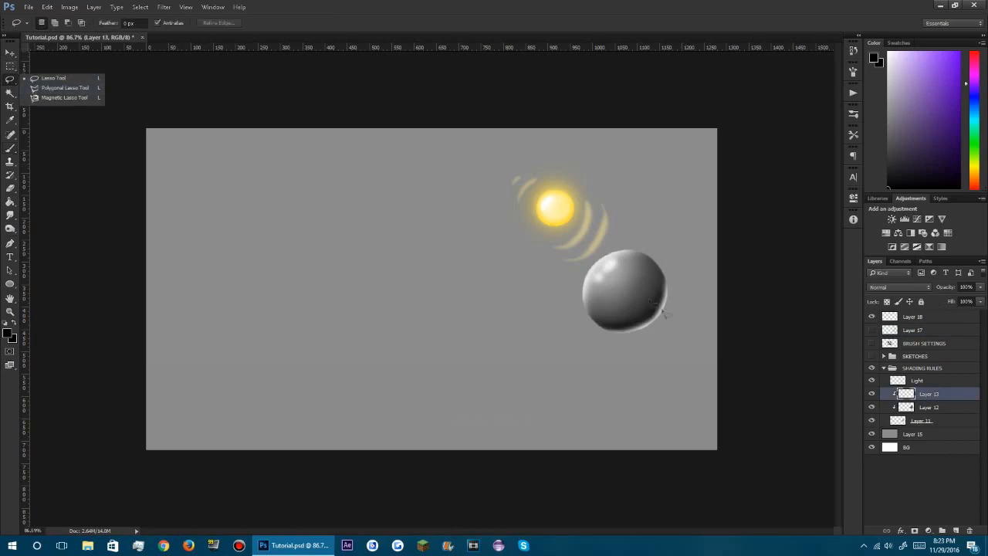
drag(677, 258, 650, 281)
drag(594, 340, 594, 341)
drag(678, 252, 632, 290)
mouse_move(594, 318)
mouse_down()
mouse_move(621, 372)
mouse_move(697, 284)
mouse_up()
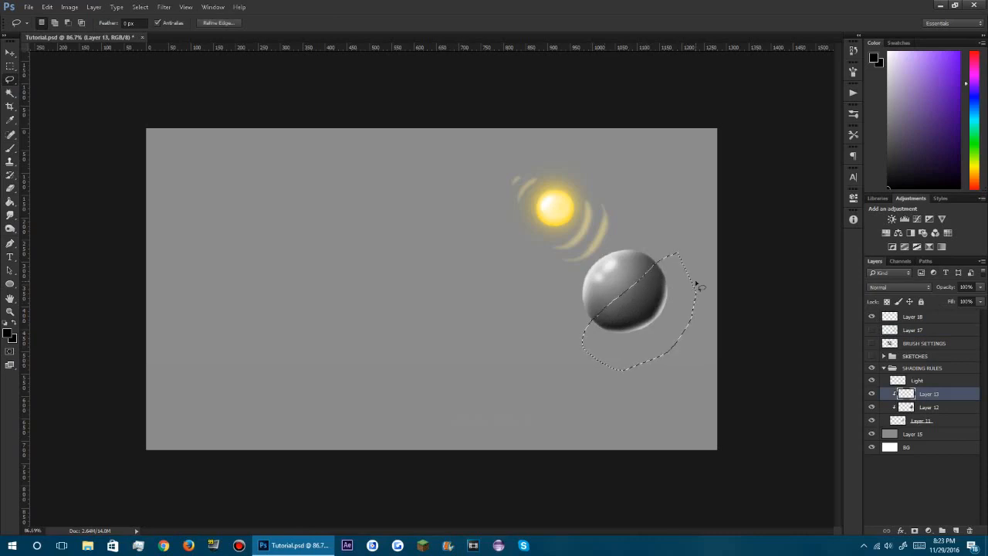
key(ctrl+c)
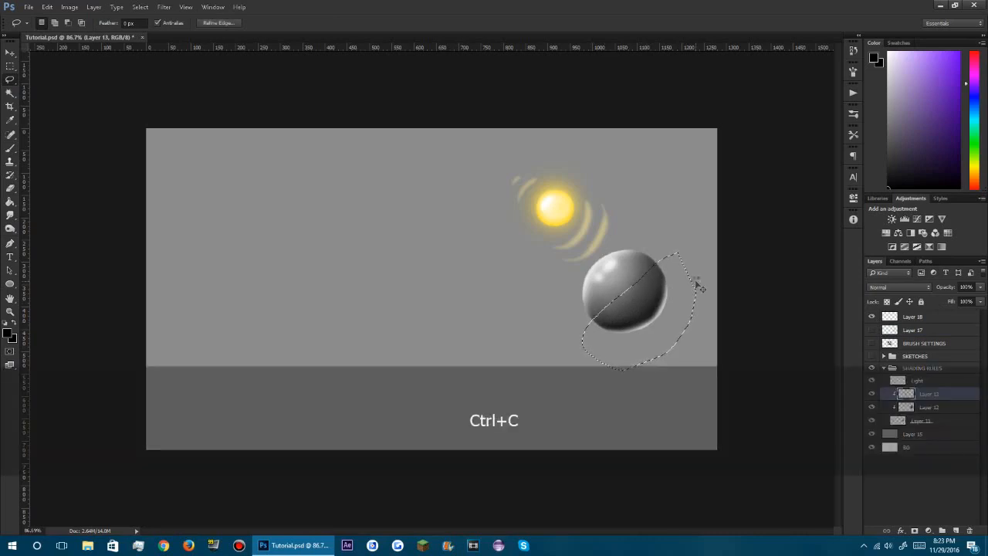
key(ctrl+x)
Create a new layer above Layer 13, clip it to the sphere and paste the rim light, undoing the extra paste.
click(958, 530)
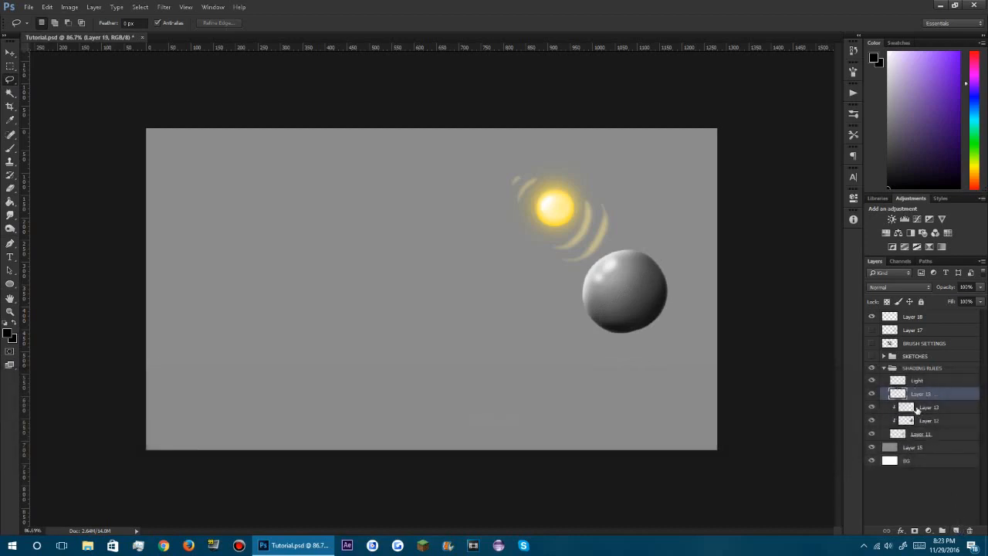
alt+click(924, 400)
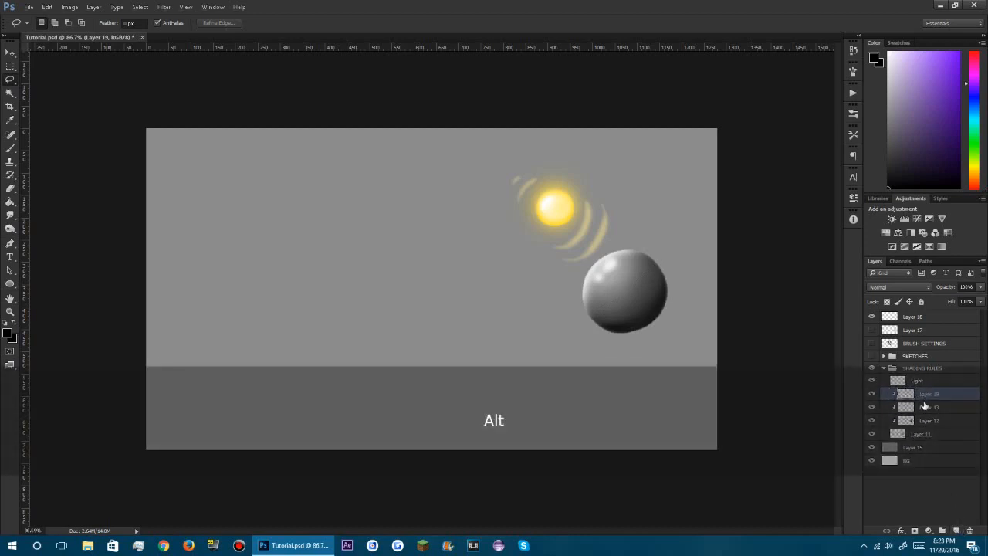
key(ctrl+v)
key(ctrl+v)
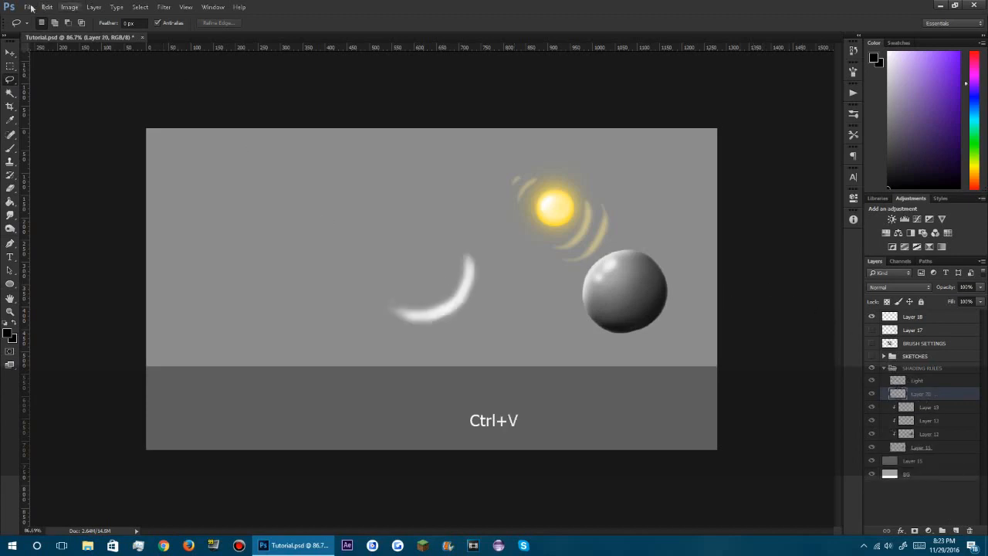
click(10, 51)
key(ctrl+z)
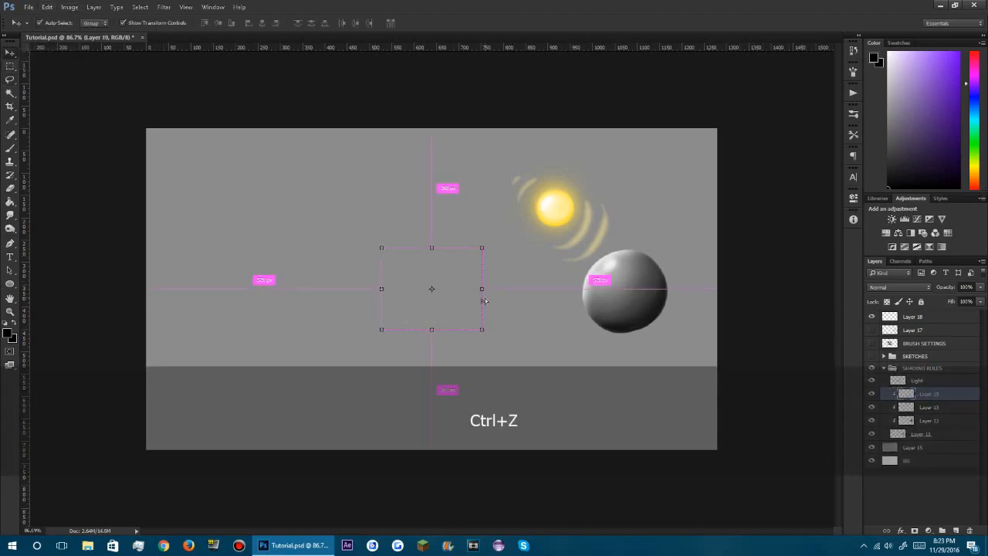
Move the pasted rim light onto the sphere's lower-right edge and set its layer opacity to 50%.
mouse_move(456, 305)
mouse_down()
mouse_move(624, 298)
mouse_move(655, 309)
mouse_move(652, 324)
mouse_up()
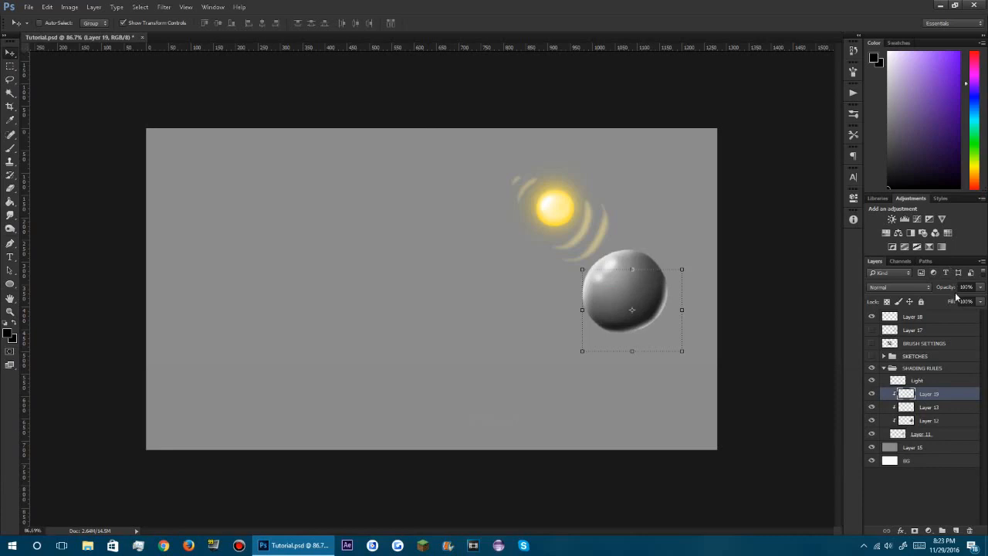
drag(952, 291, 944, 290)
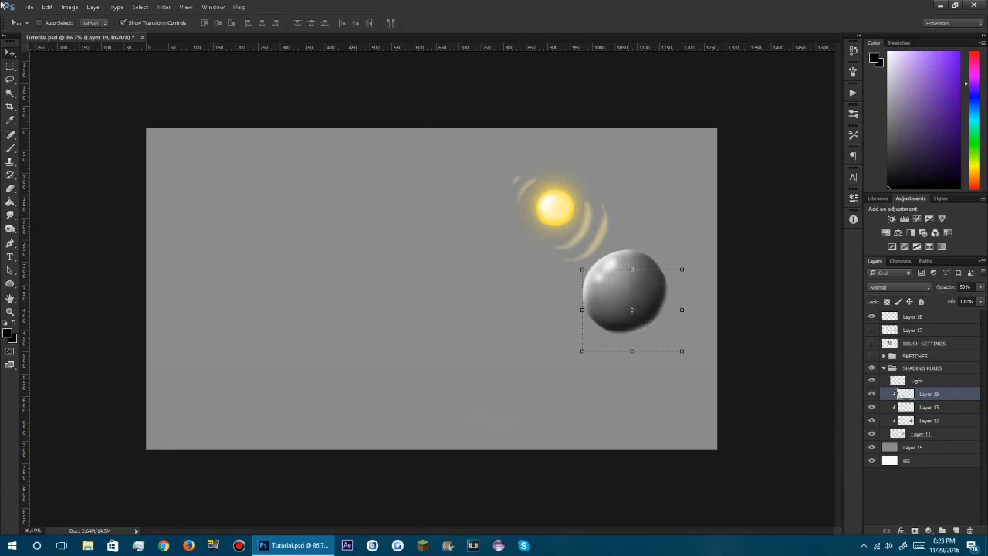
click(8, 55)
click(172, 36)
Create a new clipped layer above Layer 19 and paint the whole sphere bright purple with an enlarged brush.
click(955, 531)
key(alt)
alt+click(939, 396)
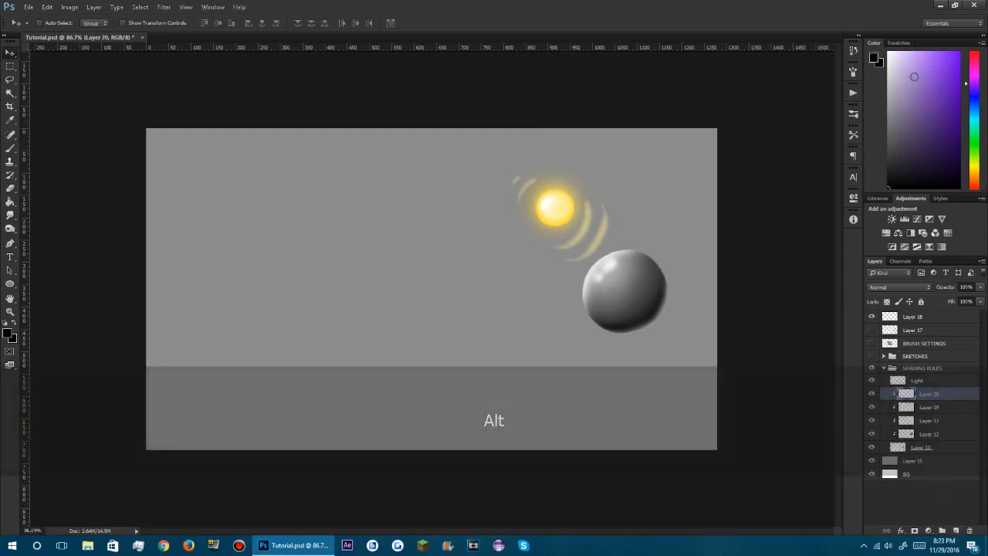
click(959, 53)
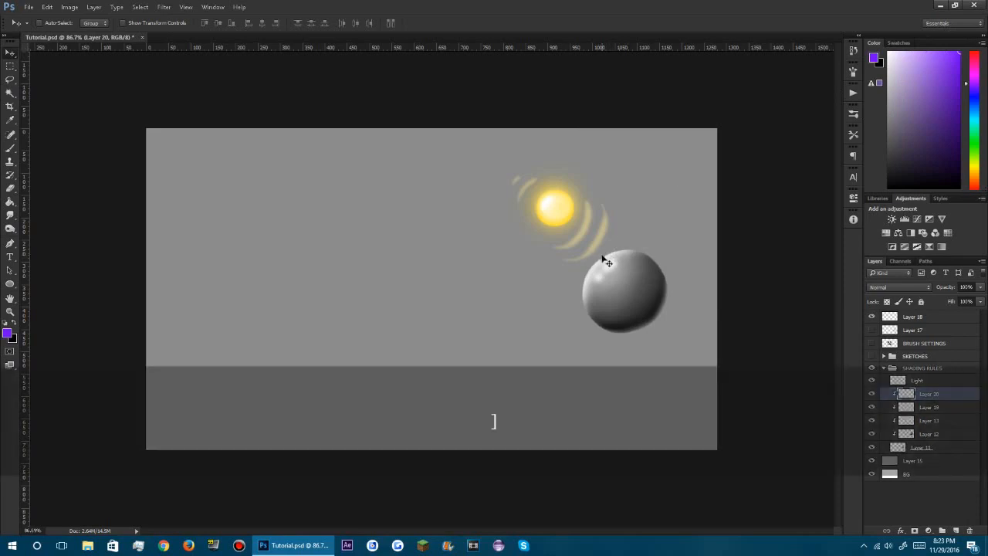
click(10, 147)
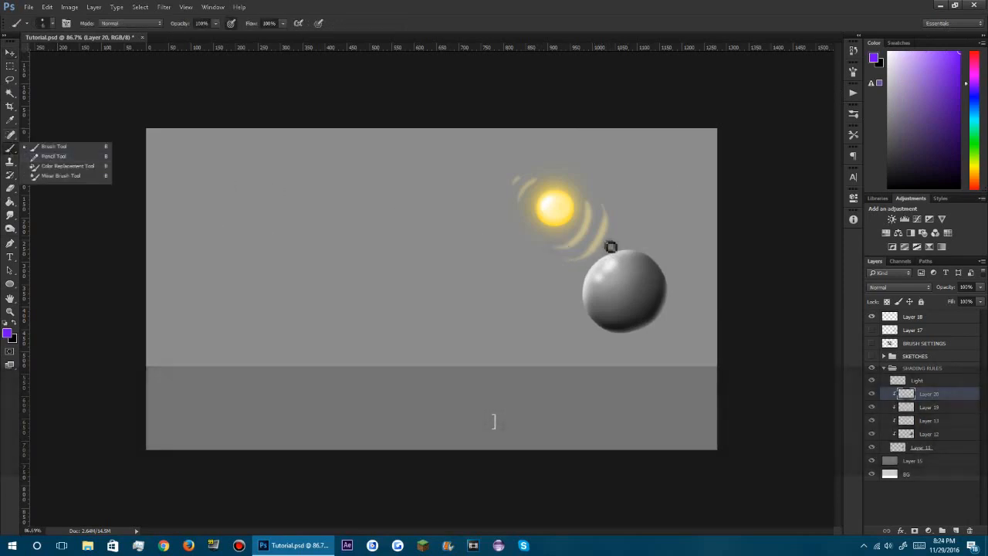
key(])
key(])
mouse_move(657, 231)
mouse_down()
mouse_move(575, 338)
mouse_move(681, 255)
mouse_move(624, 339)
mouse_move(612, 262)
mouse_move(567, 329)
mouse_move(636, 213)
mouse_move(610, 241)
mouse_up()
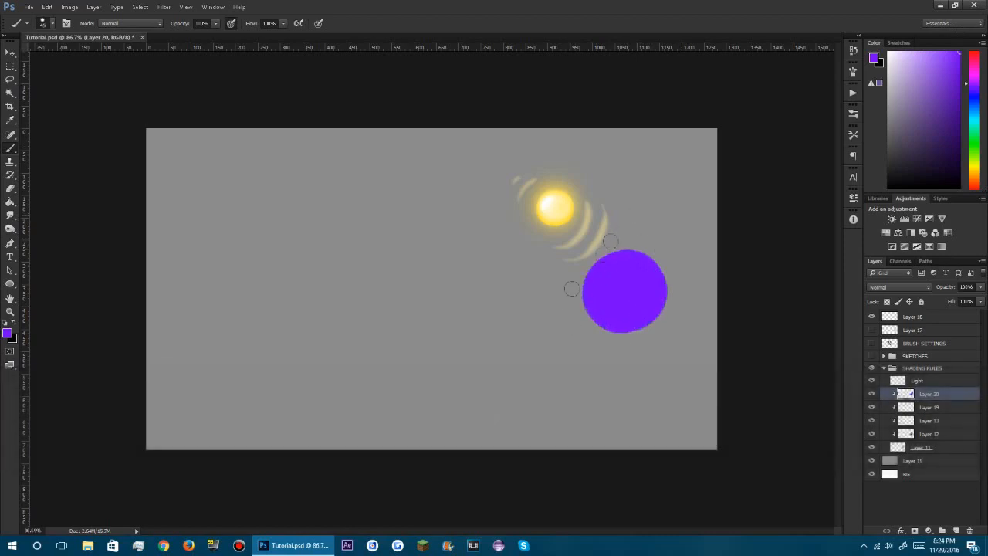
Try the Color blend mode on the purple layer, followed by Overlay.
click(899, 288)
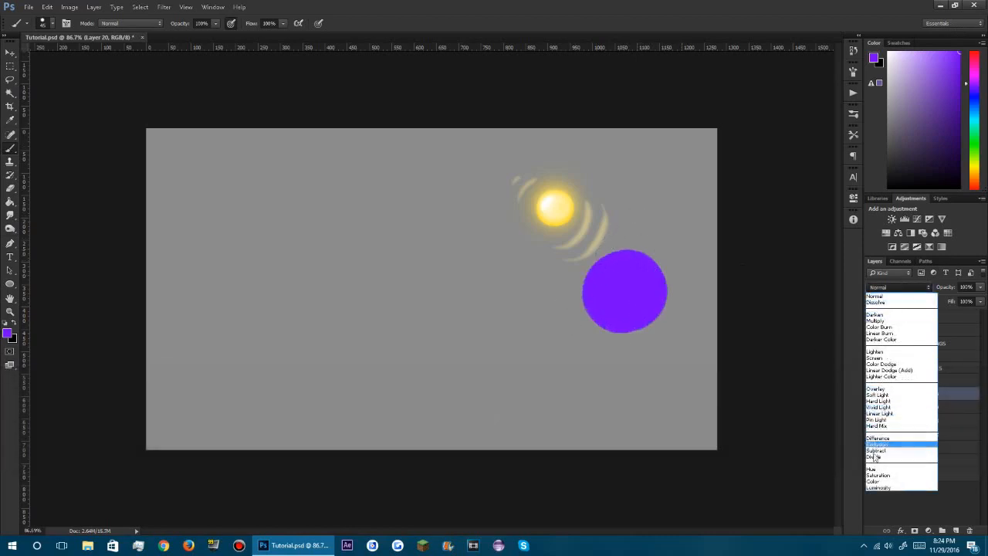
click(871, 482)
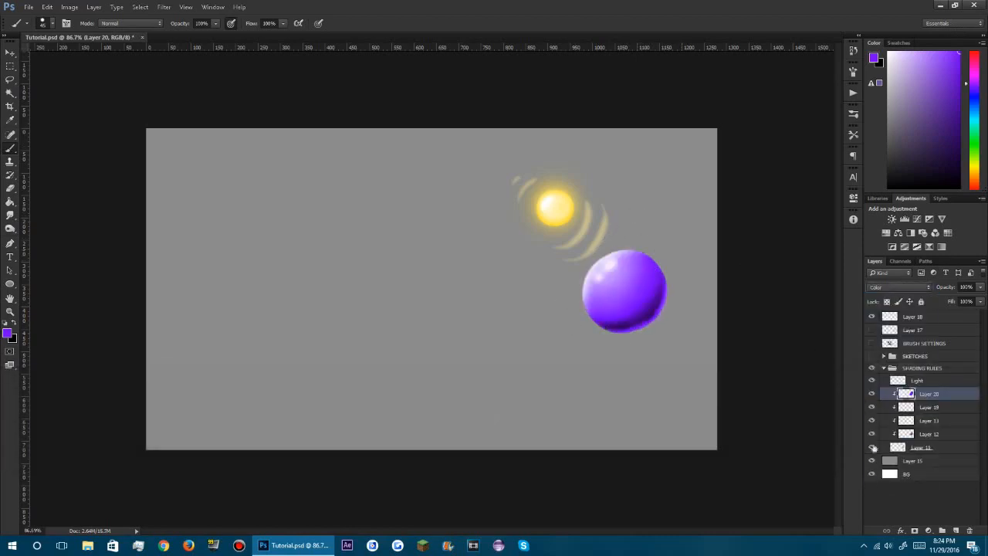
click(888, 288)
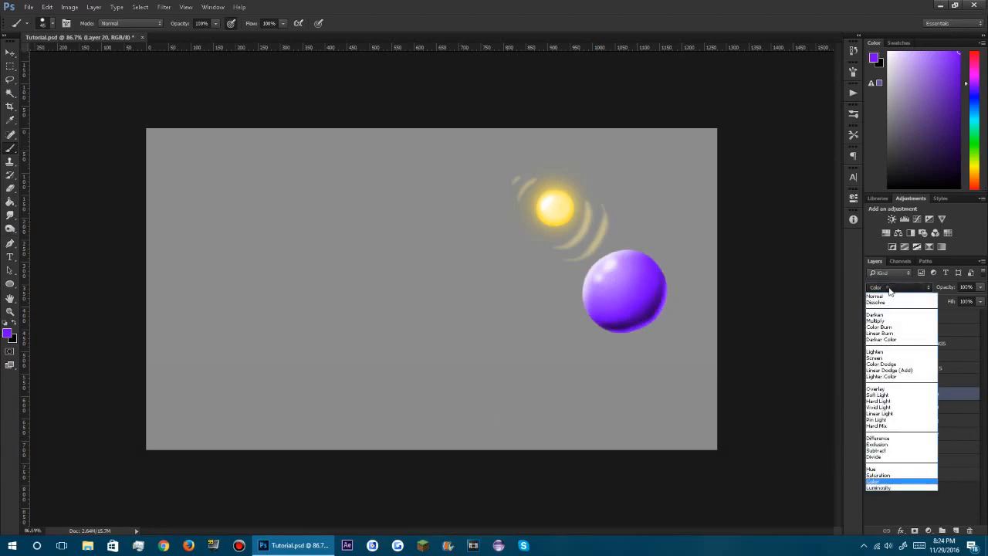
click(875, 390)
Repaint the sphere on the Overlay layer in dark purple and in pale lavender, and delete that layer.
drag(939, 138, 959, 138)
mouse_move(645, 254)
mouse_down()
mouse_move(633, 308)
mouse_move(599, 293)
mouse_move(587, 328)
mouse_up()
drag(897, 59, 908, 49)
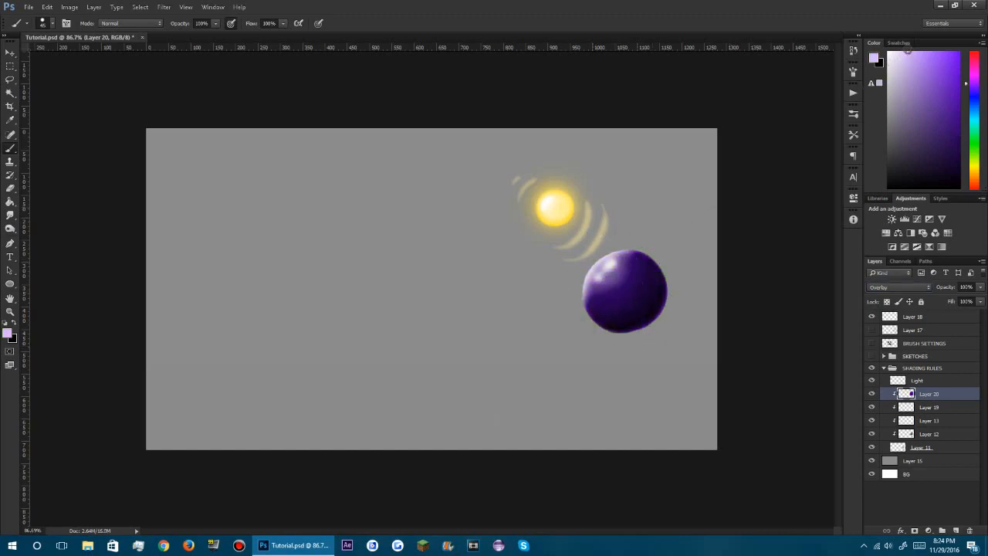
mouse_move(640, 255)
mouse_down()
mouse_move(617, 301)
mouse_move(662, 338)
mouse_move(618, 317)
mouse_move(642, 336)
mouse_move(594, 323)
mouse_move(570, 295)
mouse_up()
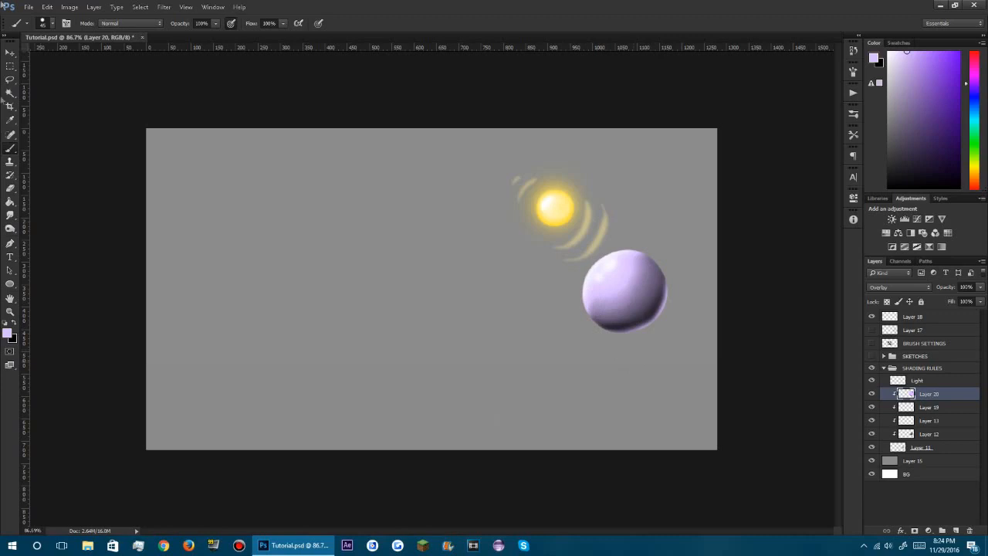
click(971, 532)
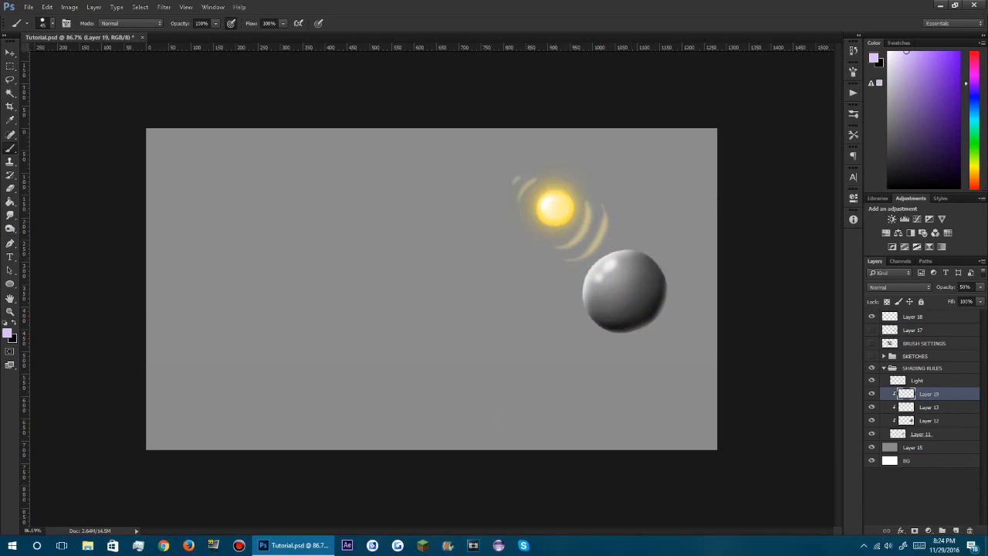
Create a new clipped layer above Layer 19 and choose a soft round brush with 0% hardness, enlarged to 125 px.
click(958, 532)
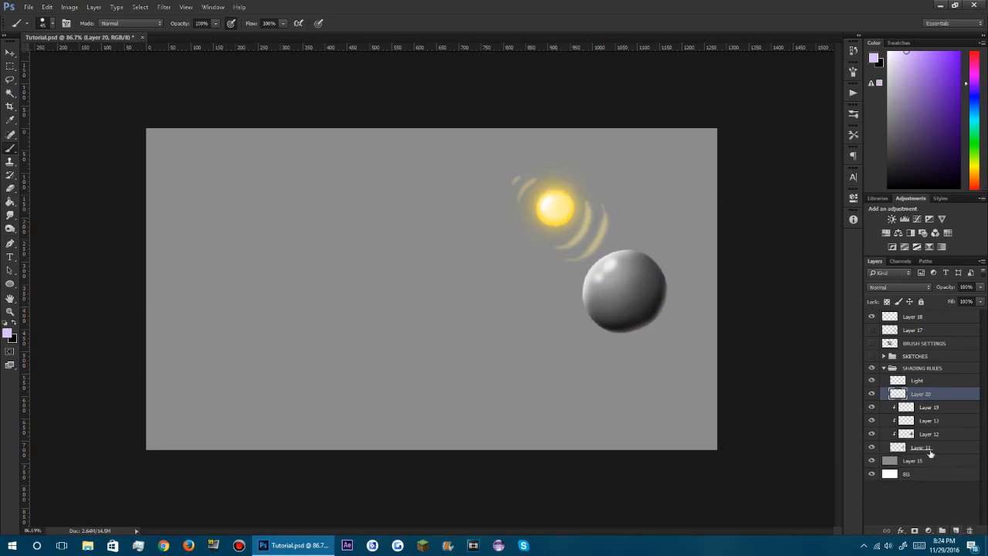
key(alt)
alt+click(917, 399)
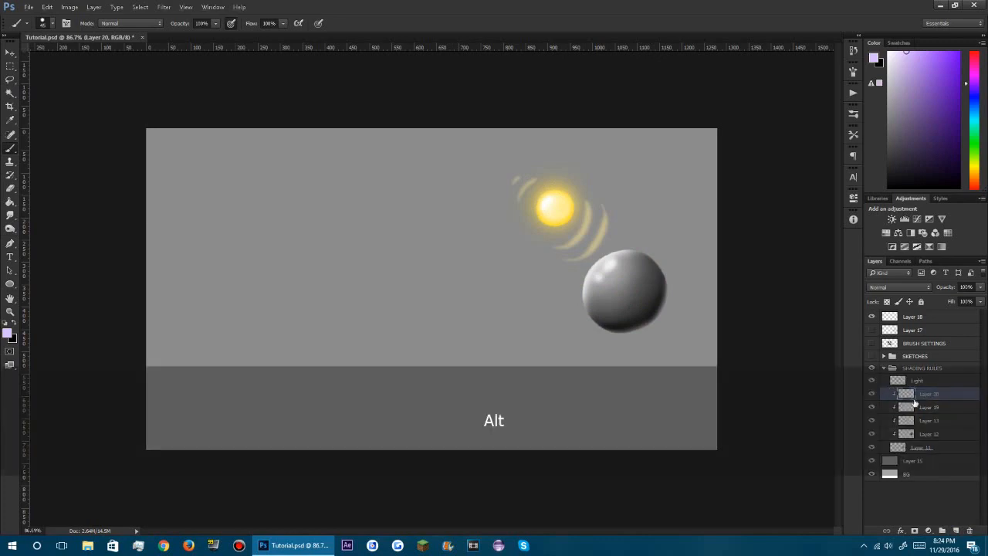
click(48, 23)
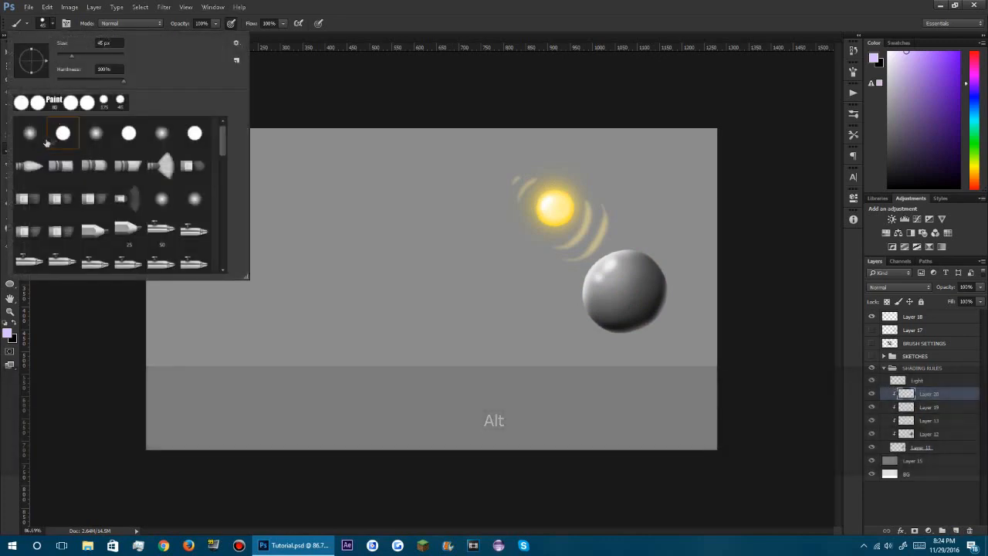
key(bracketright)
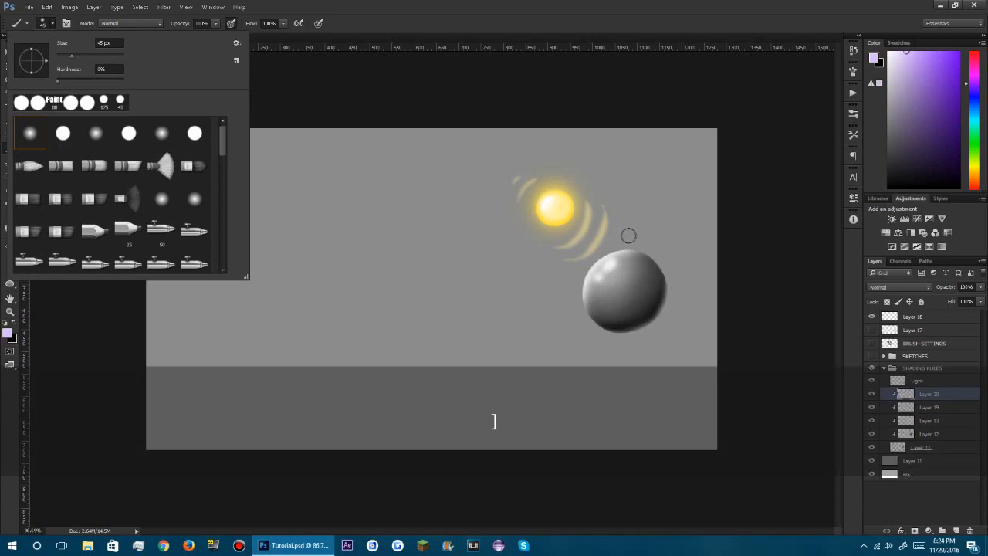
key(bracketright)
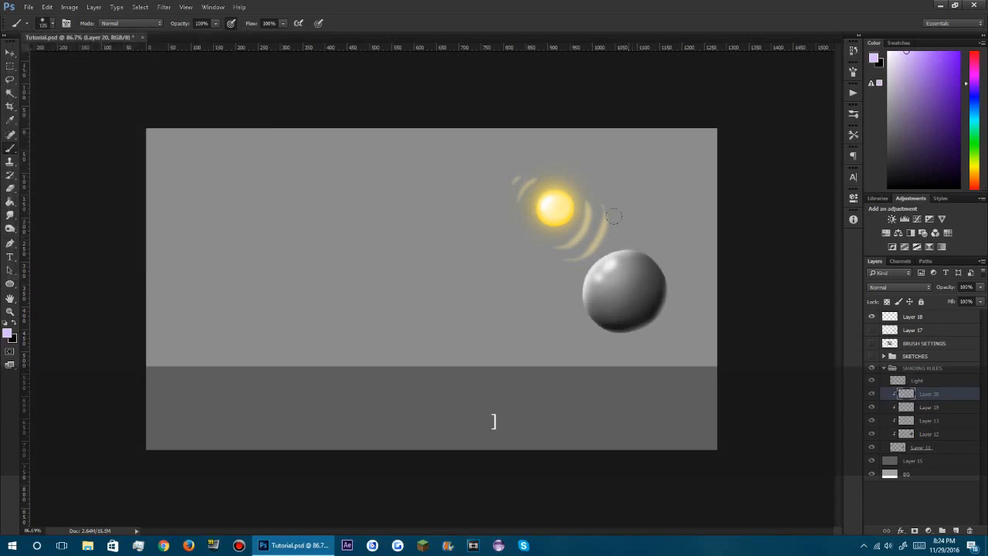
Try a pale lavender tint along the sphere's light-facing edge, switch the paint colour to pale yellow, and undo the lavender stroke.
mouse_move(566, 284)
mouse_down()
mouse_move(560, 251)
mouse_move(610, 236)
mouse_up()
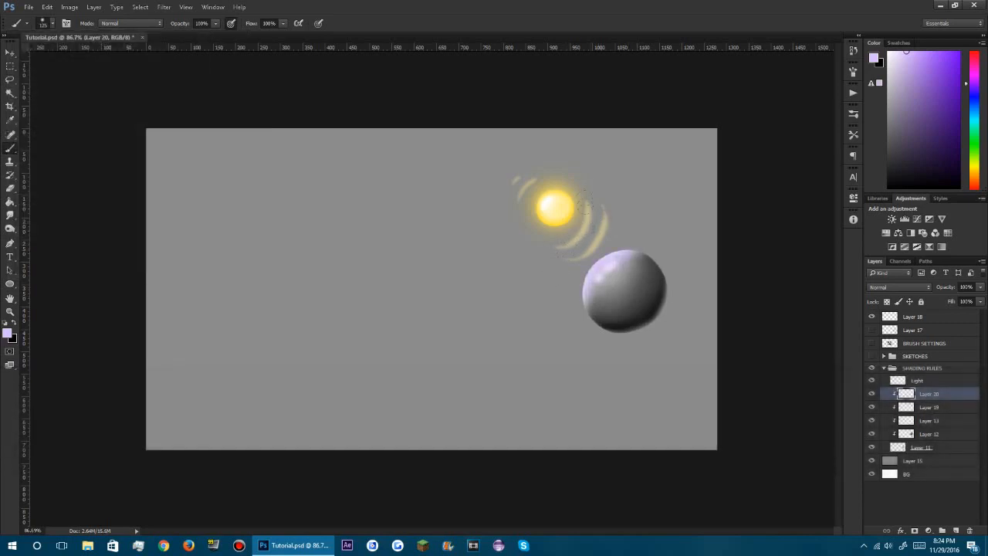
drag(972, 165, 978, 177)
key(ctrl+alt+z)
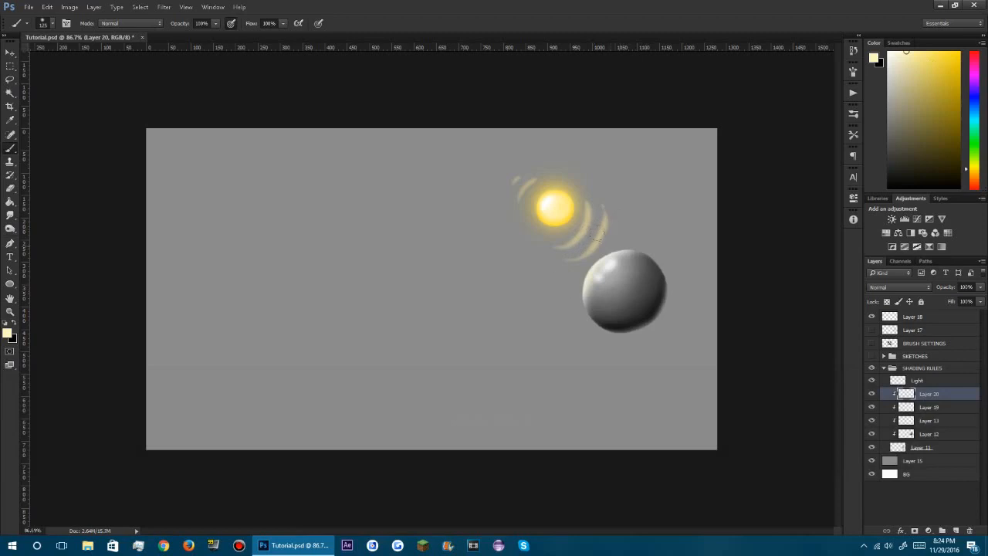
Paint pale yellow over the sphere's highlight and along its shadowed edge as bounce light, using a 20 px brush.
key(bracketleft)
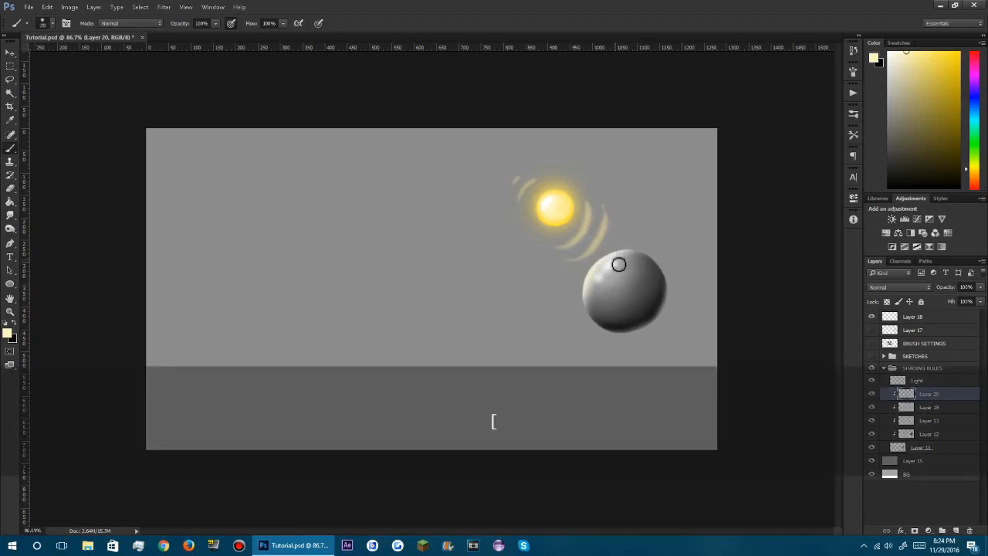
drag(615, 260, 607, 267)
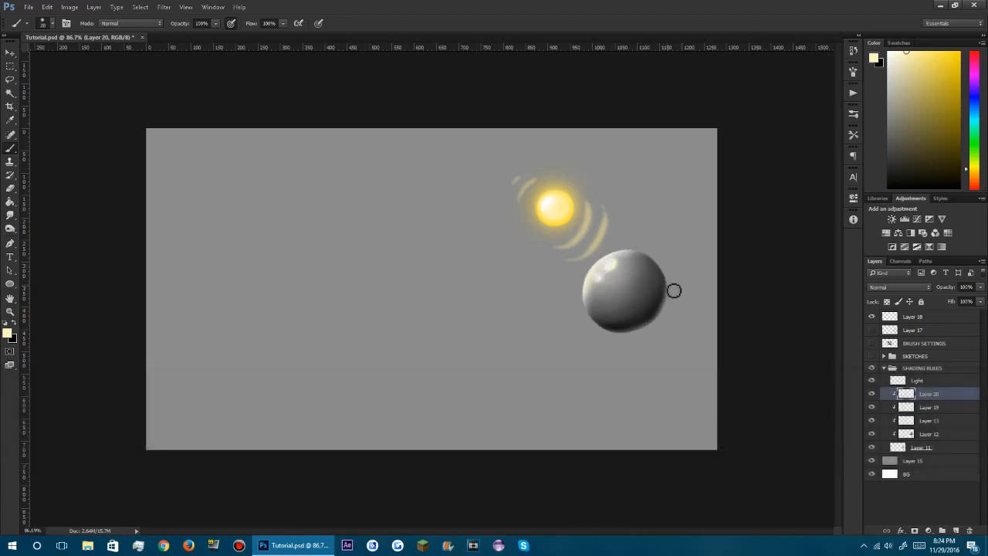
drag(668, 273, 633, 336)
key(ctrl+alt+z)
drag(665, 281, 641, 325)
key(ctrl+alt+z)
mouse_move(670, 280)
mouse_down()
mouse_move(627, 347)
mouse_move(668, 287)
mouse_move(664, 312)
mouse_move(671, 302)
mouse_move(644, 324)
mouse_up()
Soften the yellow highlight and bounce light with the Smudge tool at 40 px, and lower the opacity of Layer 20.
click(10, 215)
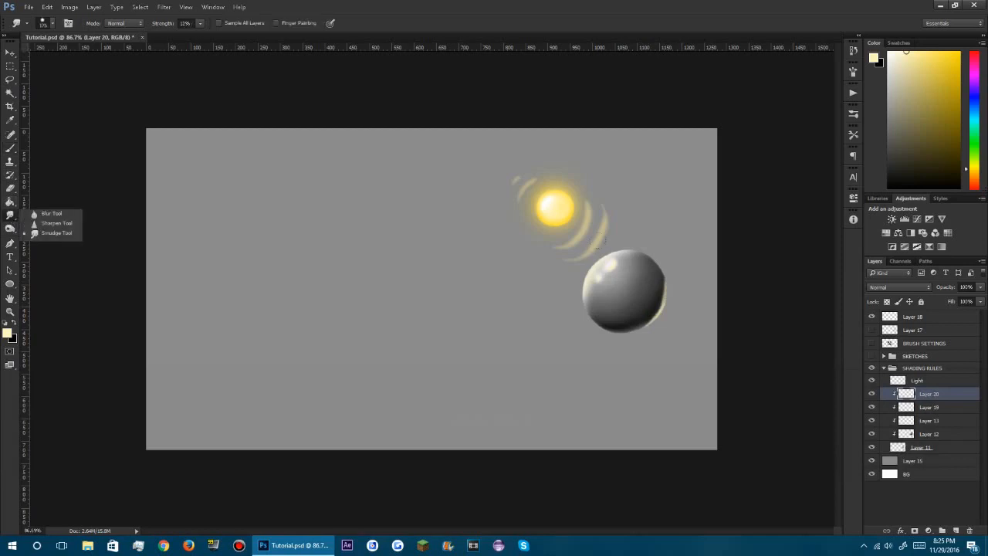
key(bracketleft)
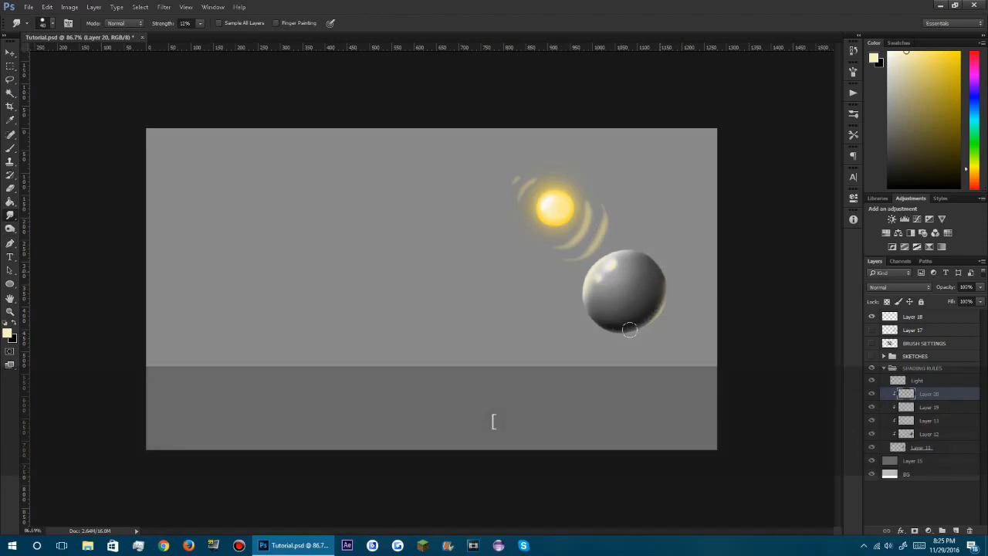
drag(618, 261, 597, 277)
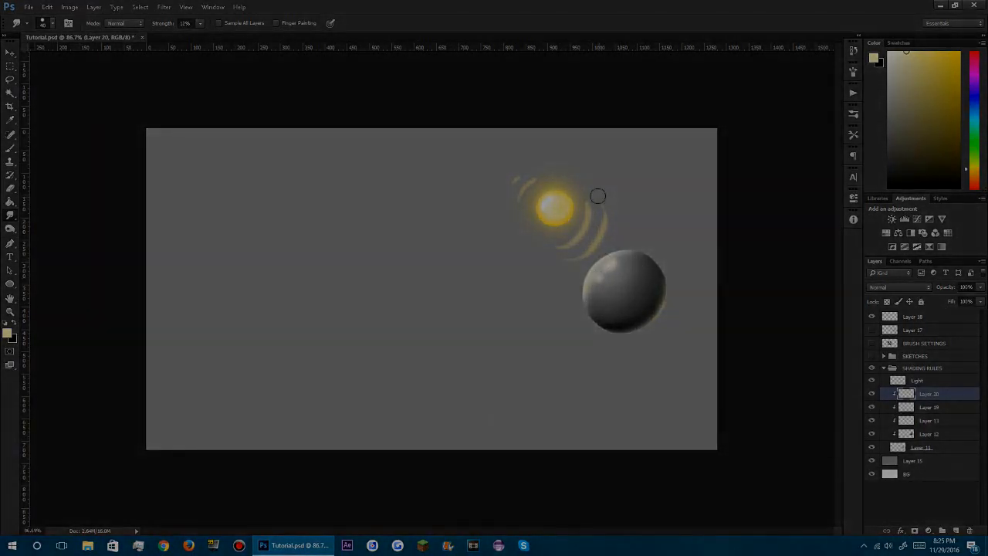
drag(948, 291, 935, 291)
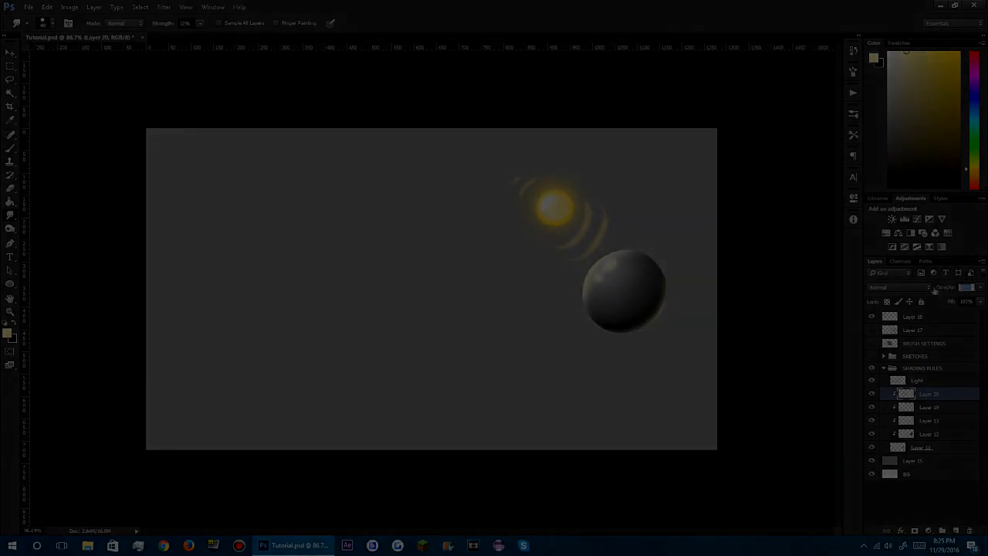